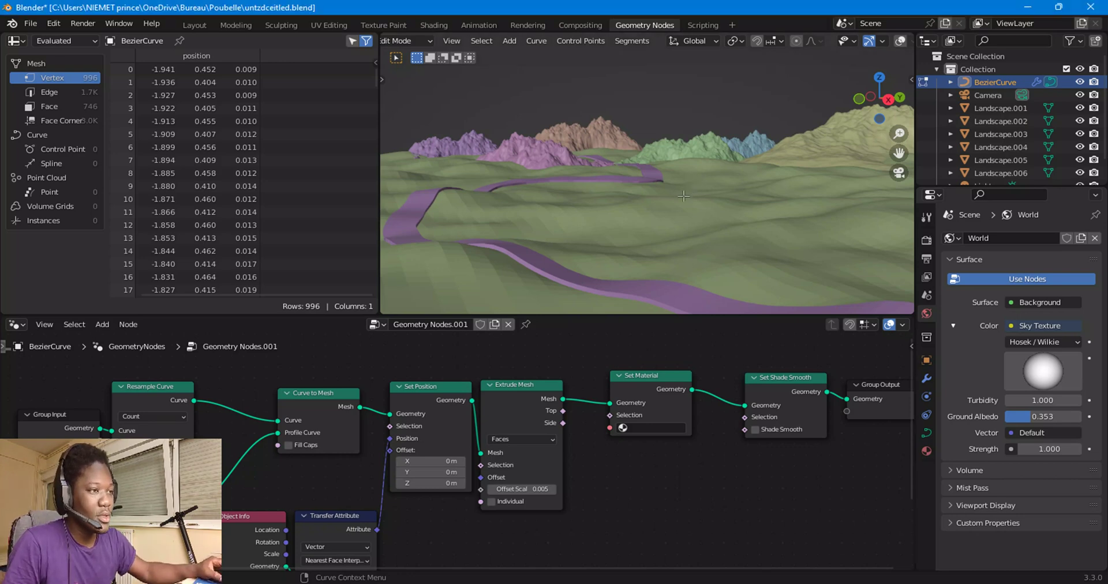
Step: Draw a second freehand Bezier road across the green terrain beside the existing one, within the BezierCurve object, and inspect it up close
mouse_move(709, 175)
middle_down()
mouse_move(606, 203)
mouse_move(729, 220)
mouse_move(759, 202)
mouse_move(733, 239)
mouse_move(711, 156)
middle_up()
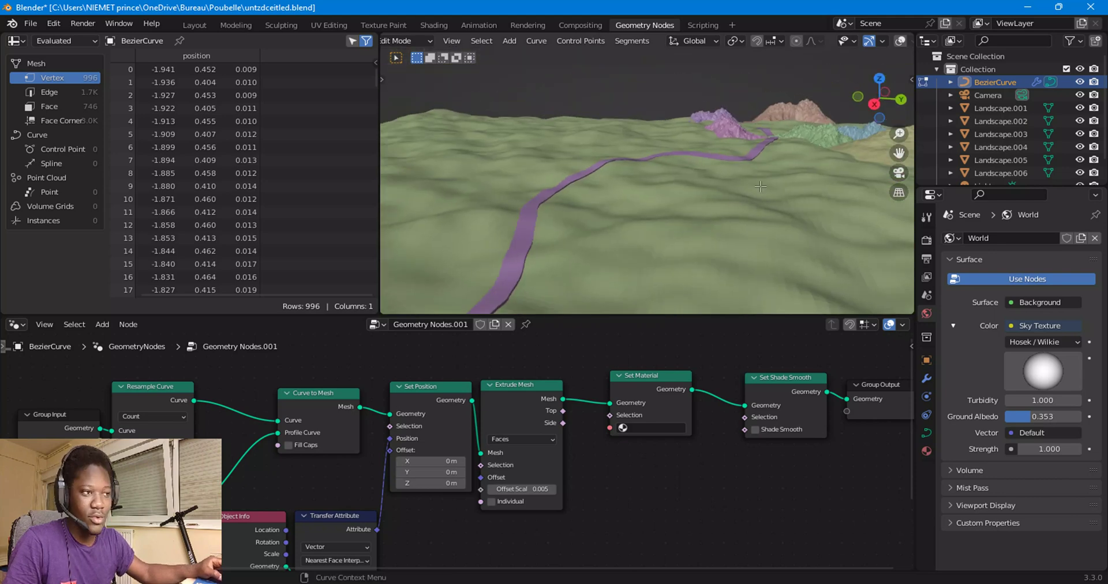
click(878, 81)
scroll(611, 138, down, 6)
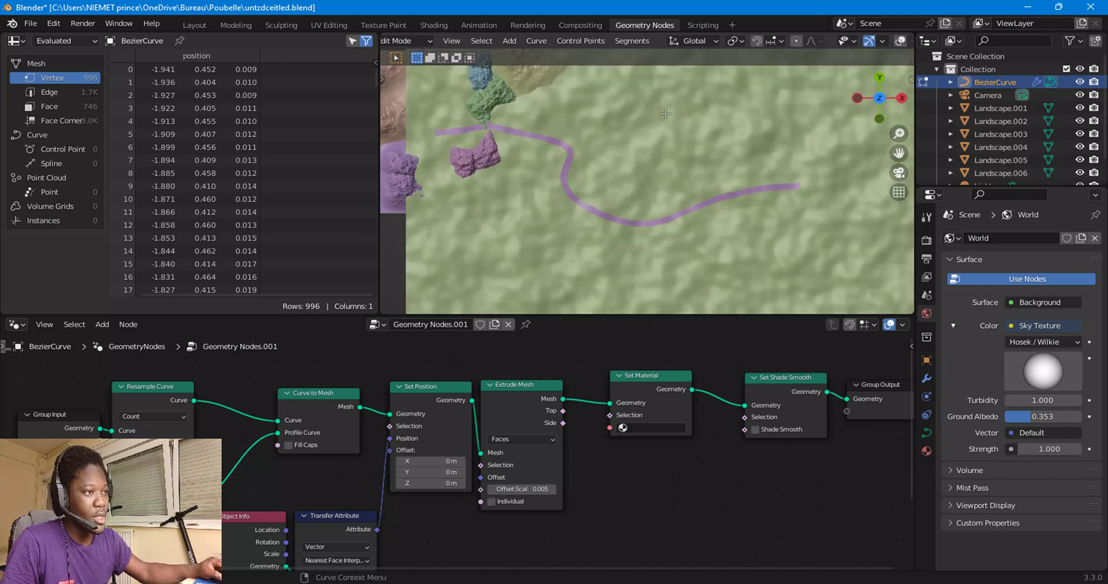
click(408, 43)
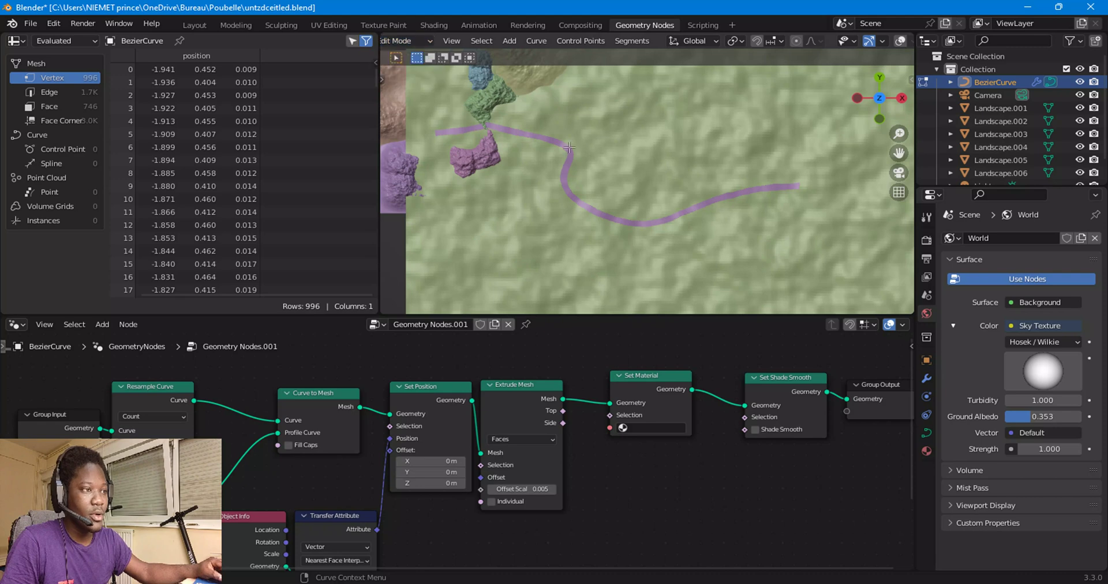
click(410, 43)
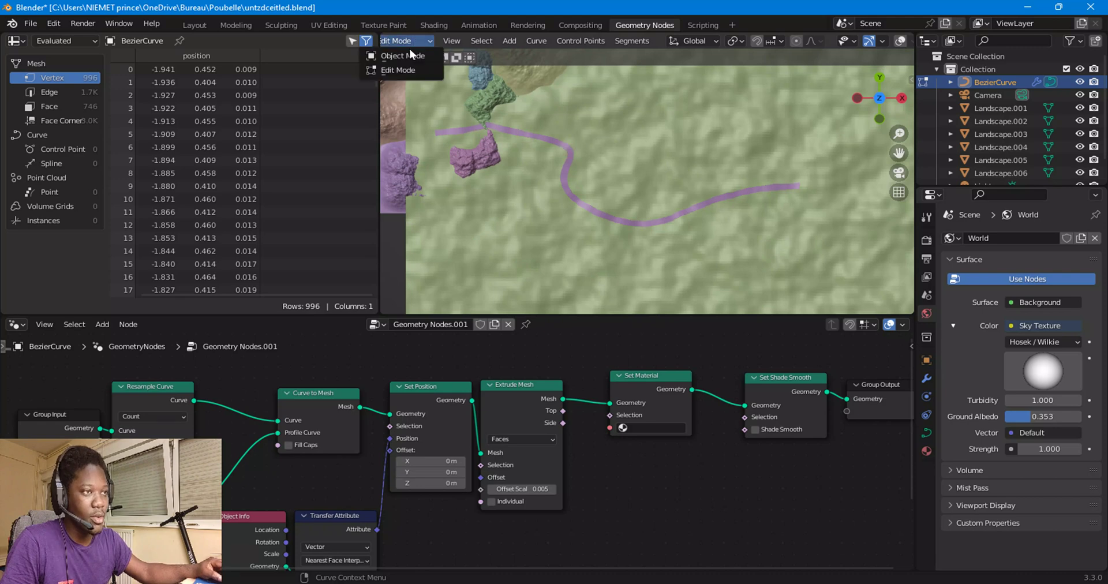
click(404, 72)
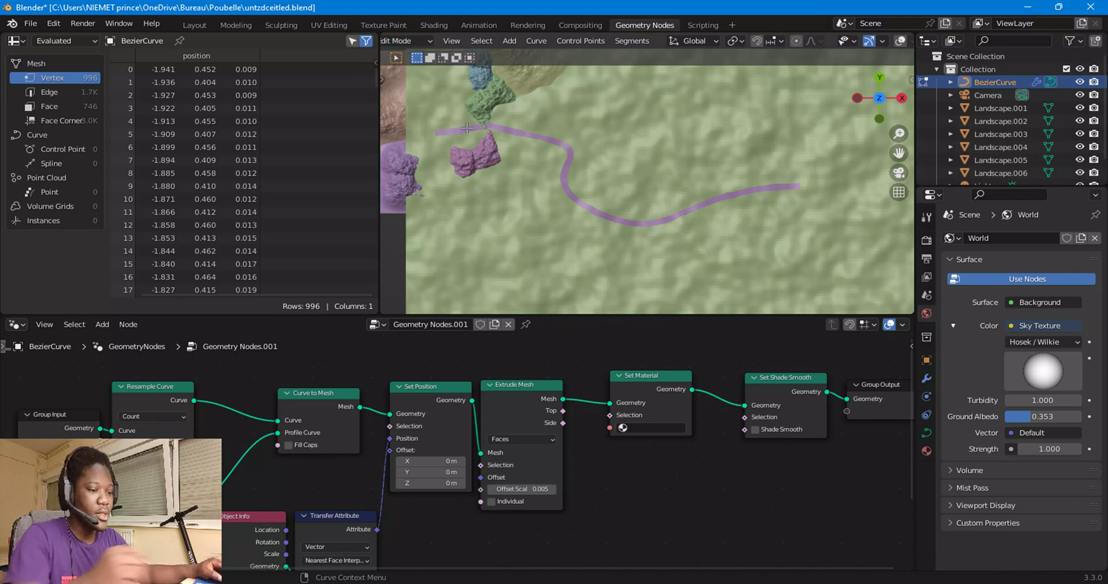
key(t)
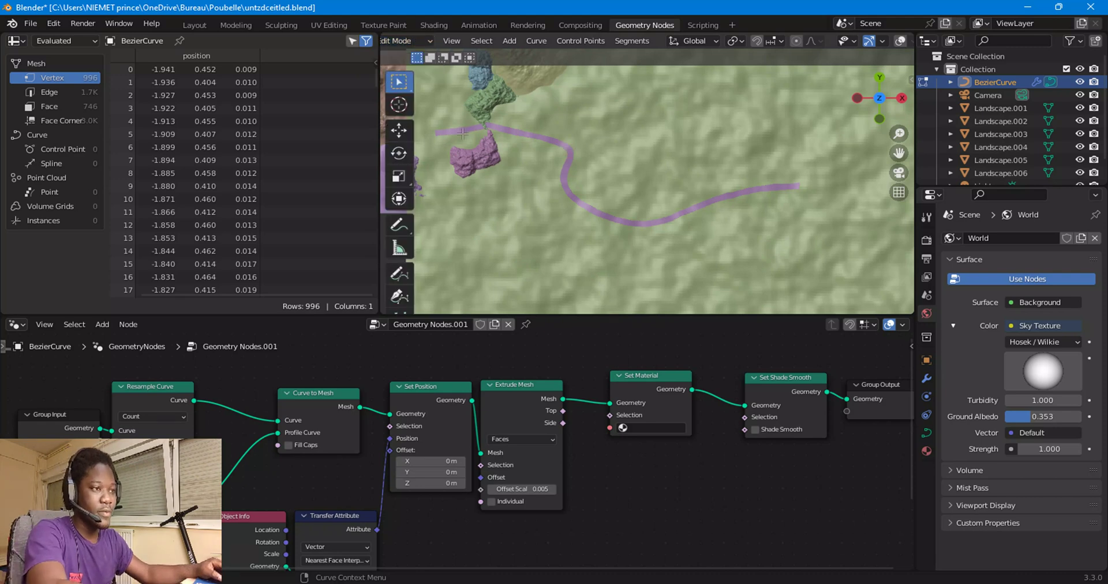
click(407, 276)
mouse_move(558, 87)
mouse_down()
mouse_move(763, 144)
mouse_move(756, 154)
mouse_up()
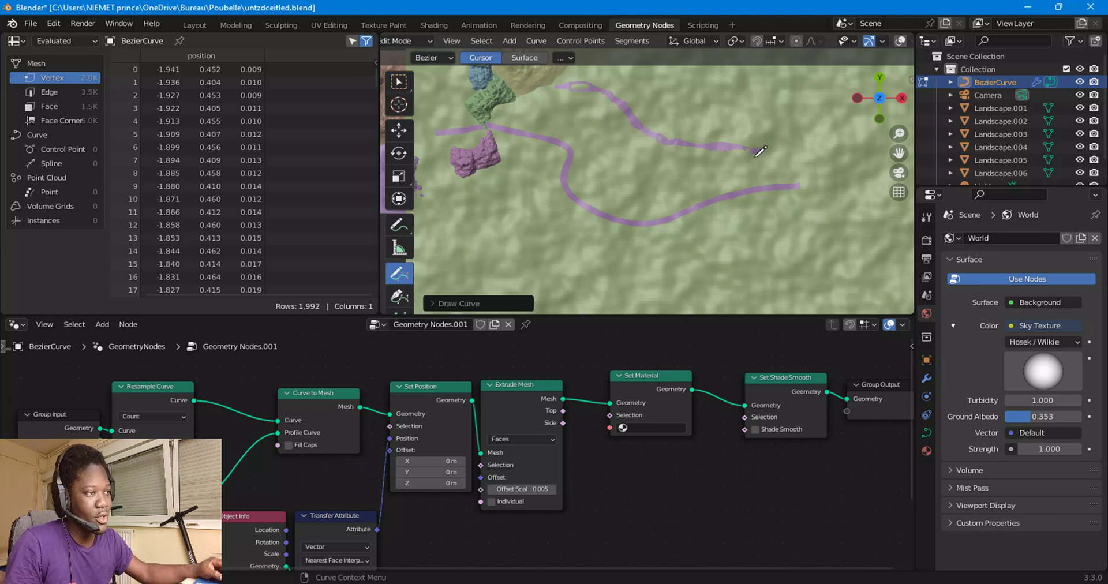
middle_drag(716, 179, 632, 95)
scroll(675, 185, up, 4)
middle_drag(722, 231, 707, 170)
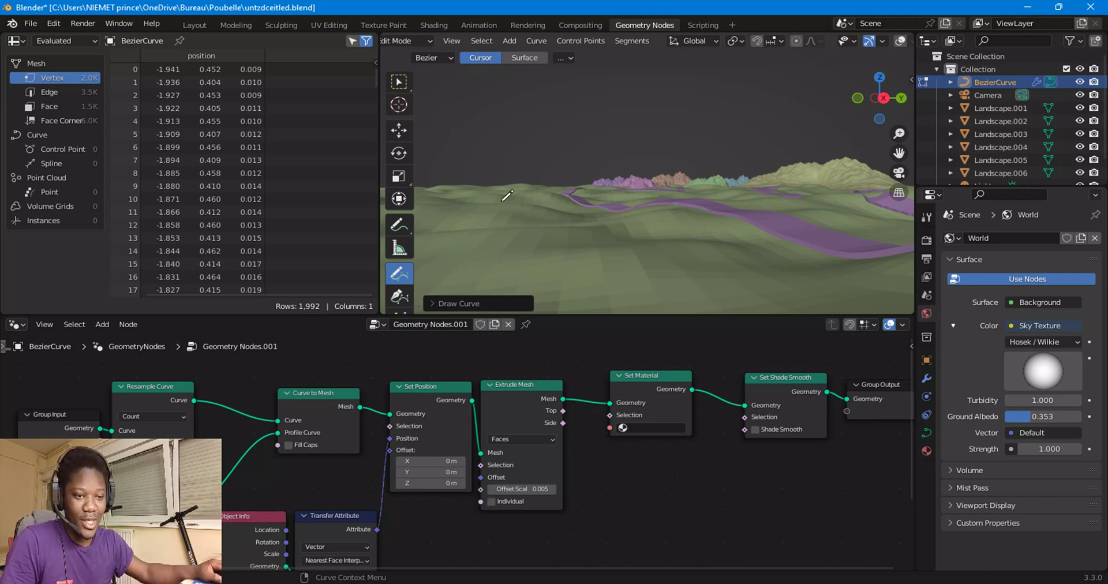
Step: Start a new General file, discarding the unsaved changes to the current landscape scene
click(35, 24)
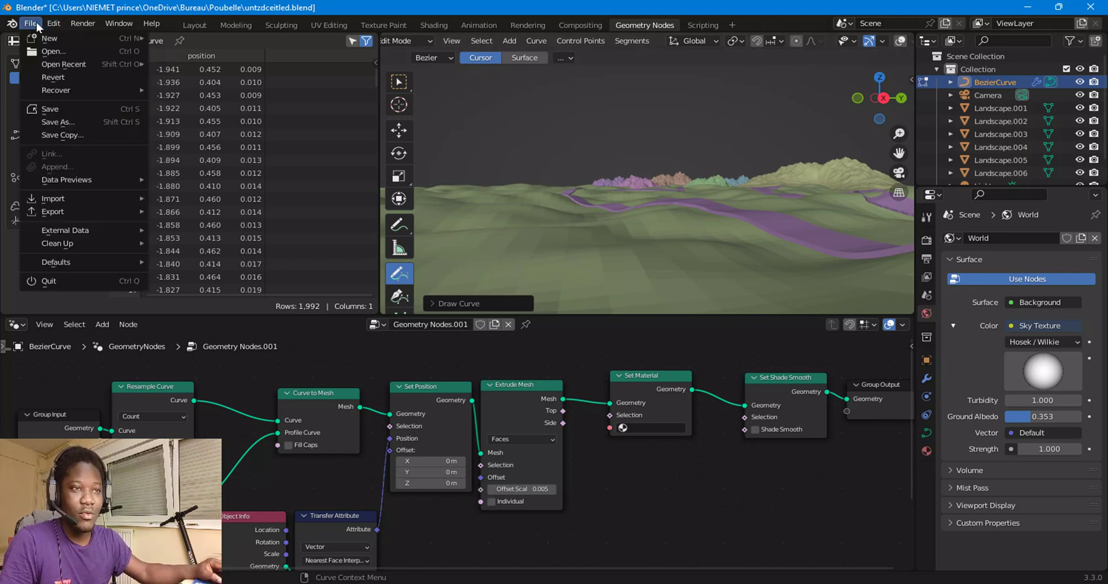
click(184, 22)
scroll(190, 70, down, 5)
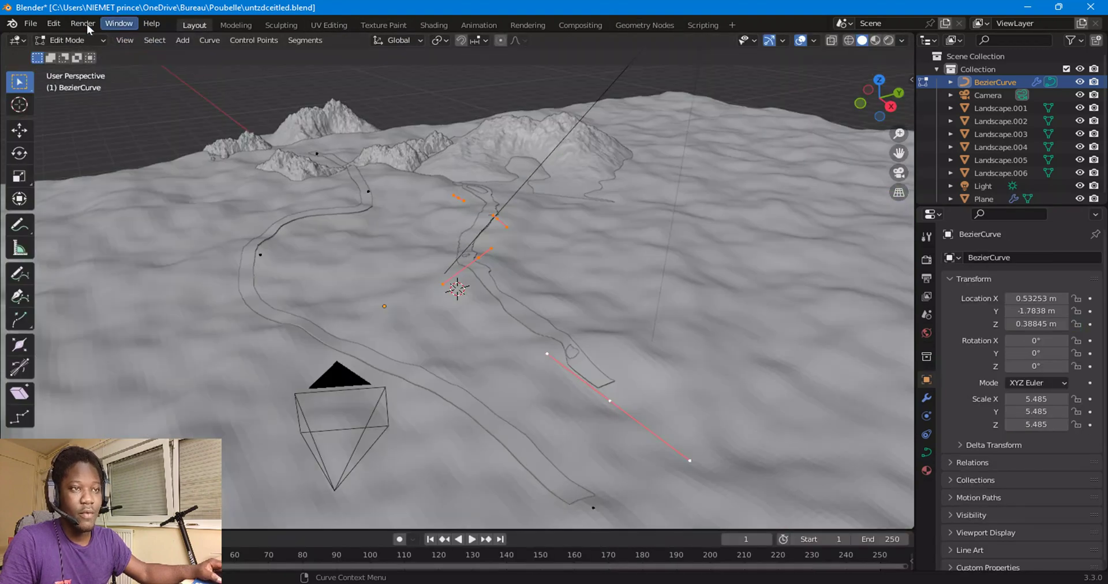
click(58, 23)
mouse_move(29, 21)
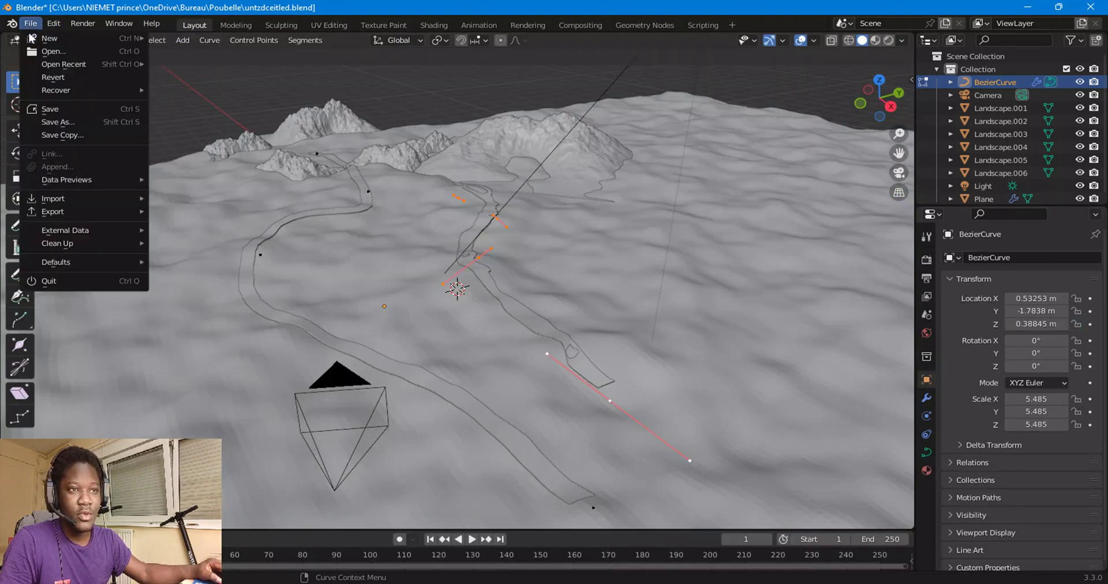
mouse_move(132, 36)
click(222, 40)
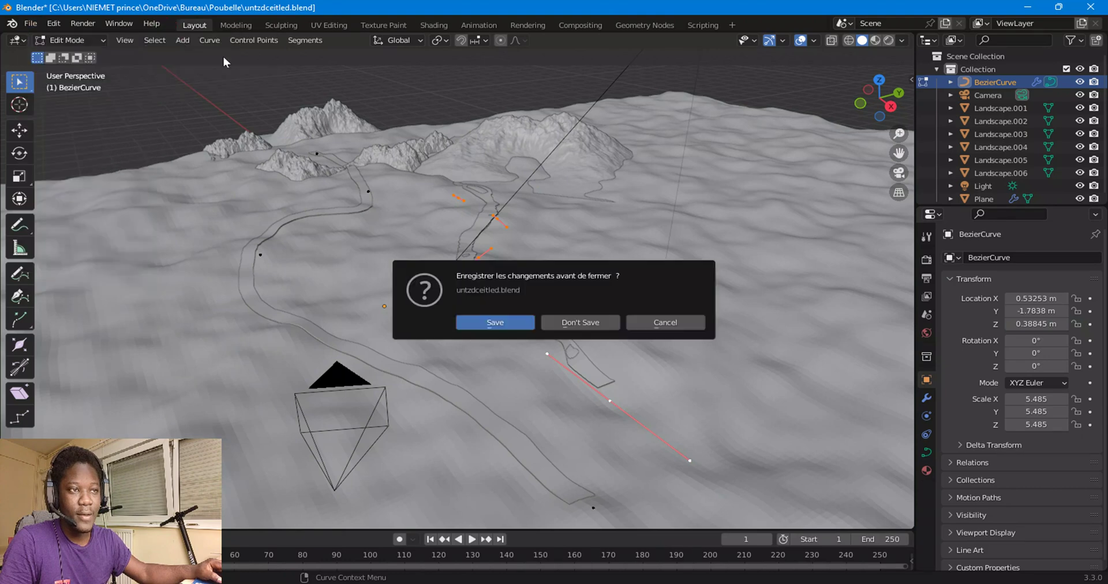
click(572, 322)
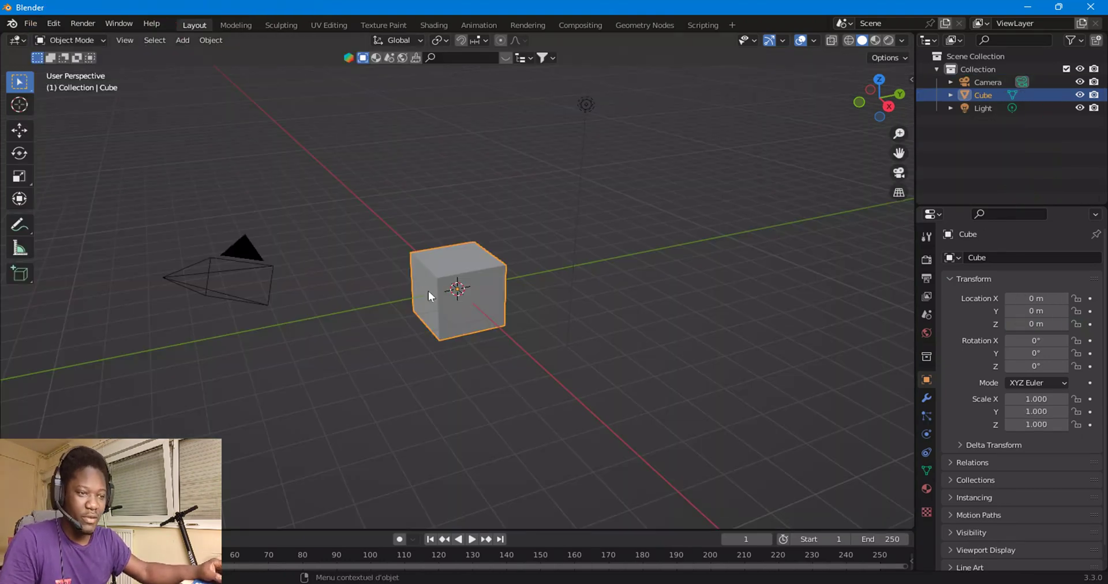
Step: Create a new geometry node tree on the default cube and delete its Group Input node
click(641, 25)
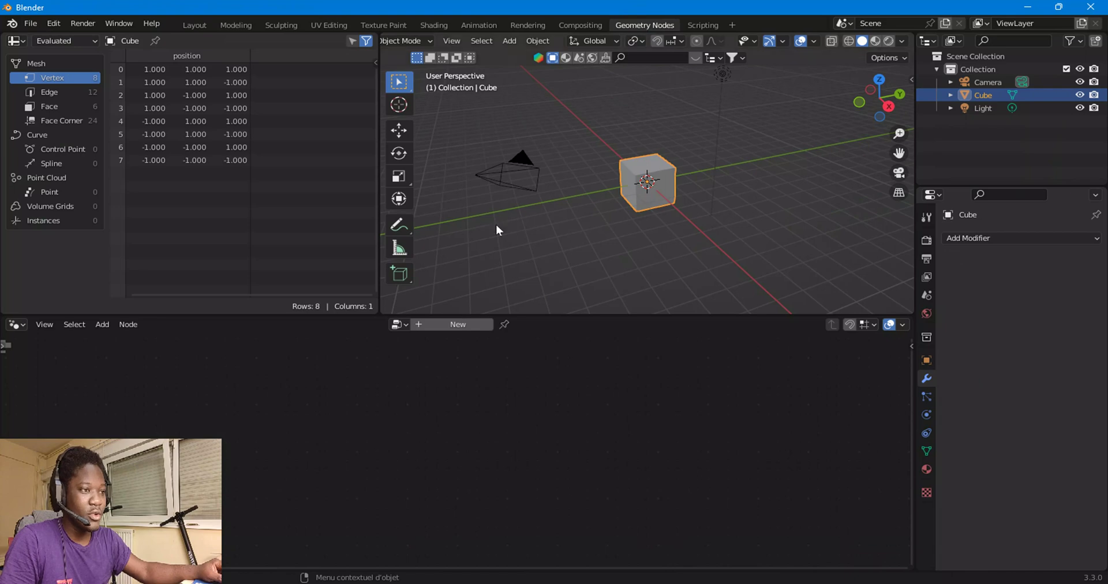
click(450, 322)
scroll(443, 403, up, 4)
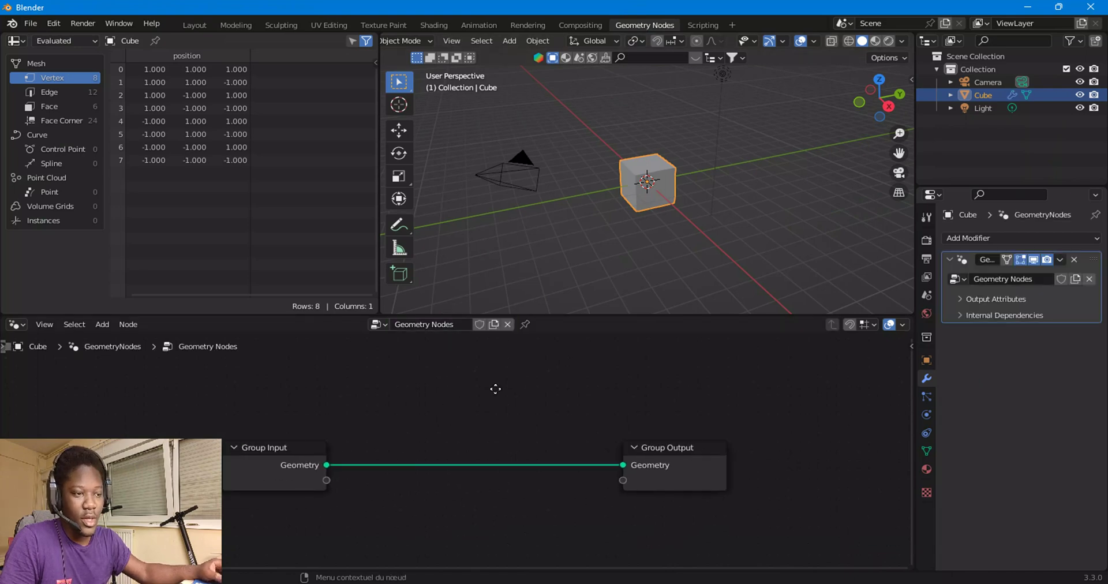
middle_drag(495, 388, 527, 381)
click(307, 464)
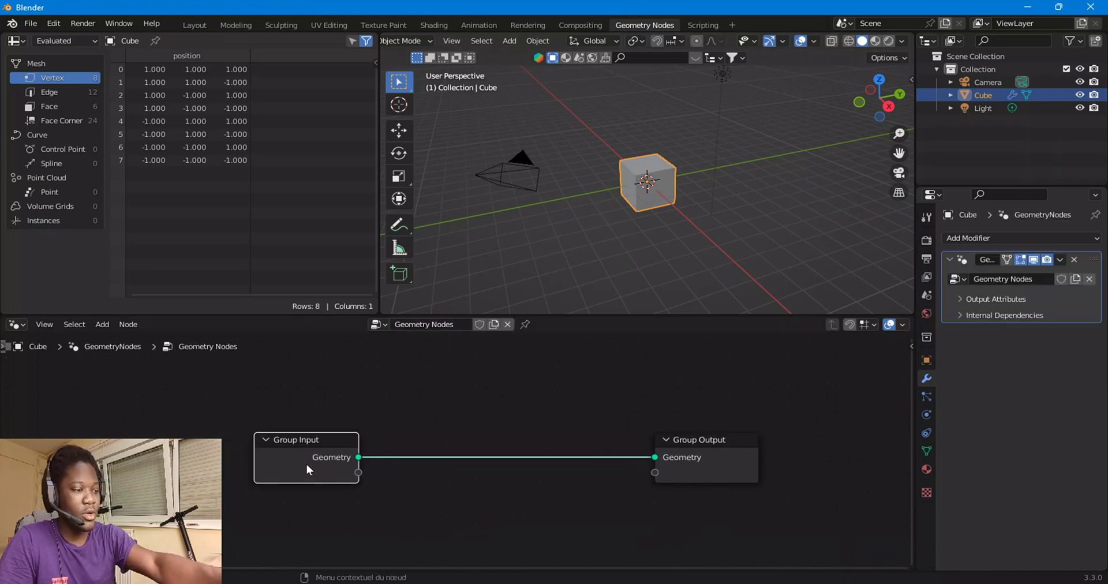
key(x)
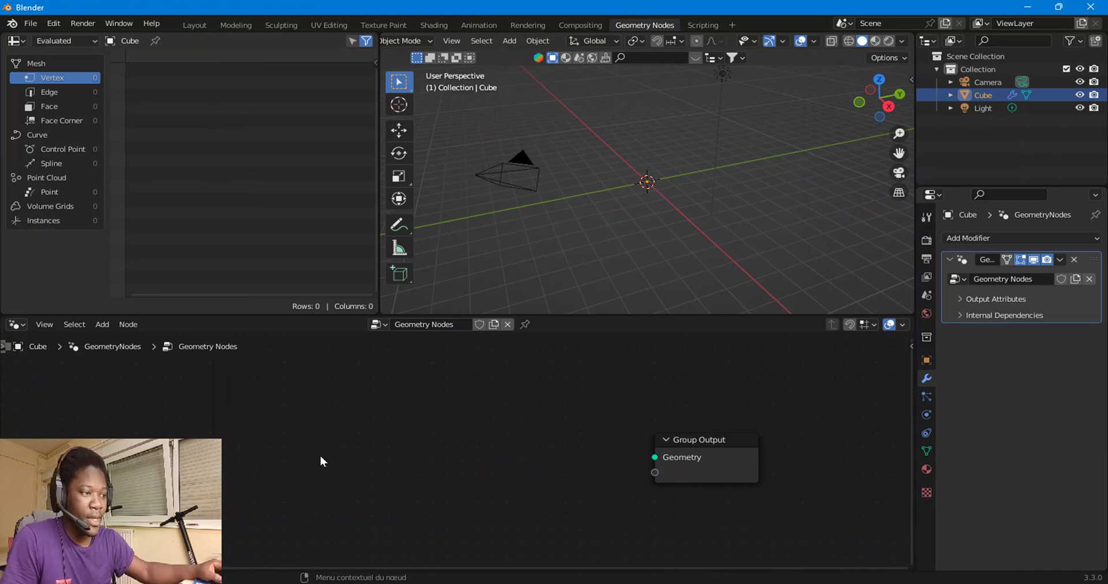
Step: Add a Grid mesh primitive node and connect its Mesh output to the Group Output geometry
scroll(320, 455, up, 1)
click(102, 324)
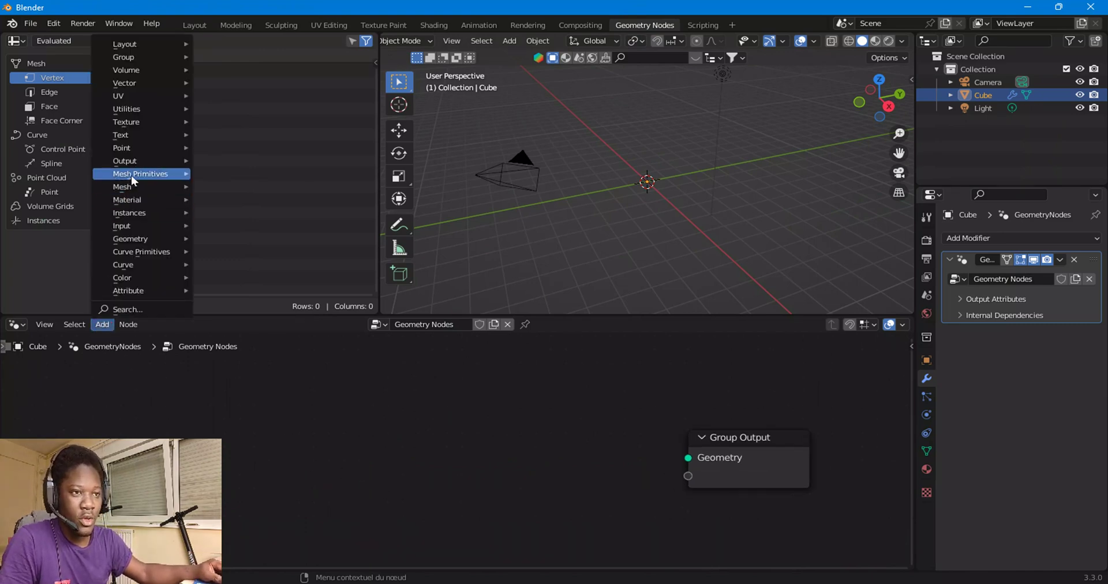
mouse_move(134, 180)
click(231, 207)
click(441, 421)
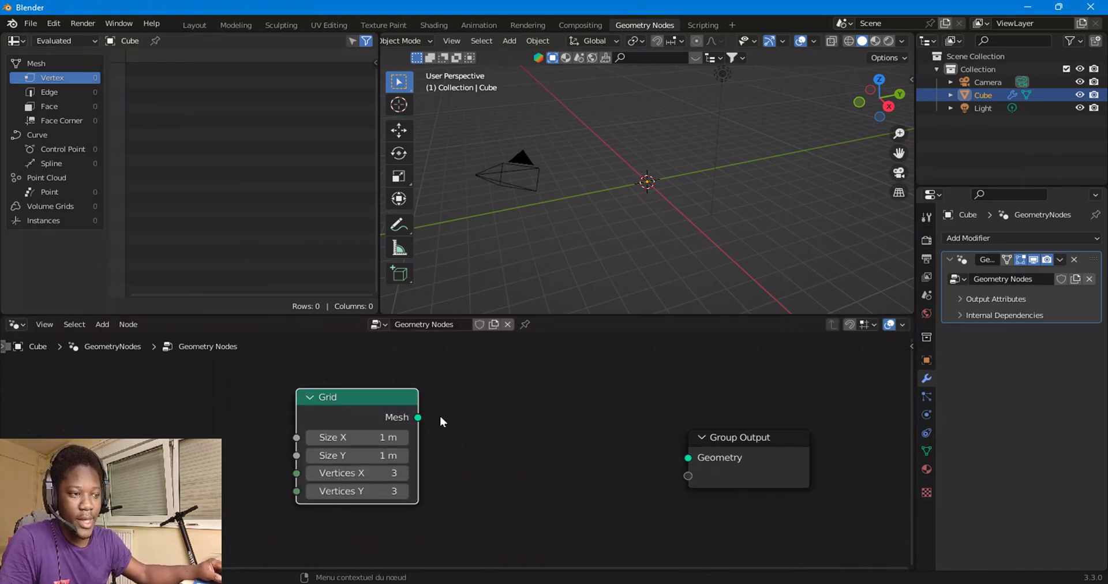
drag(419, 417, 714, 462)
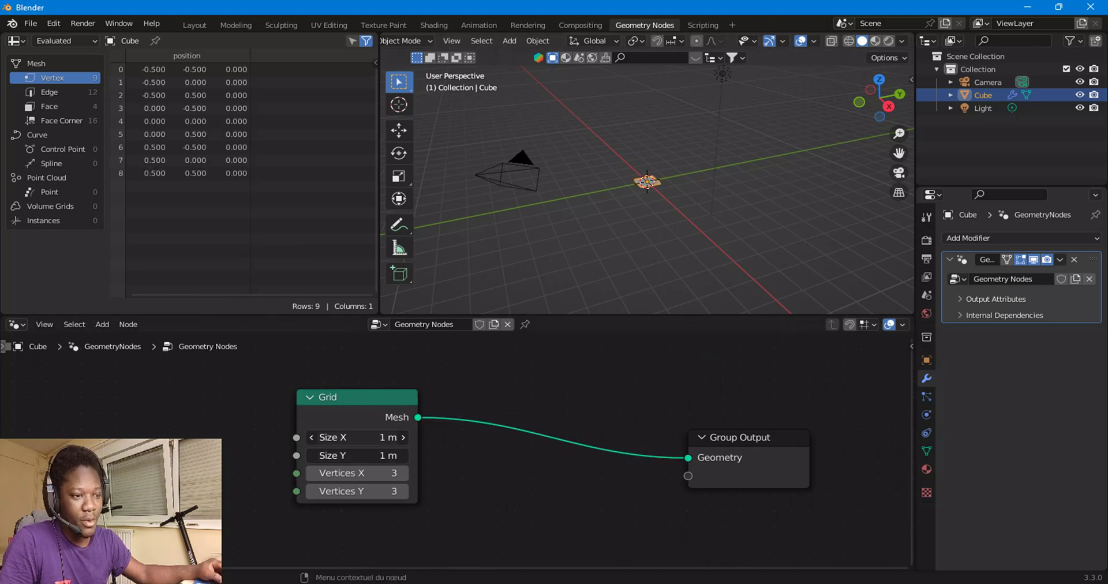
Step: Set the grid's Size X and Size Y to 17.3 m and move the Grid node farther from the Group Output
drag(357, 455, 452, 455)
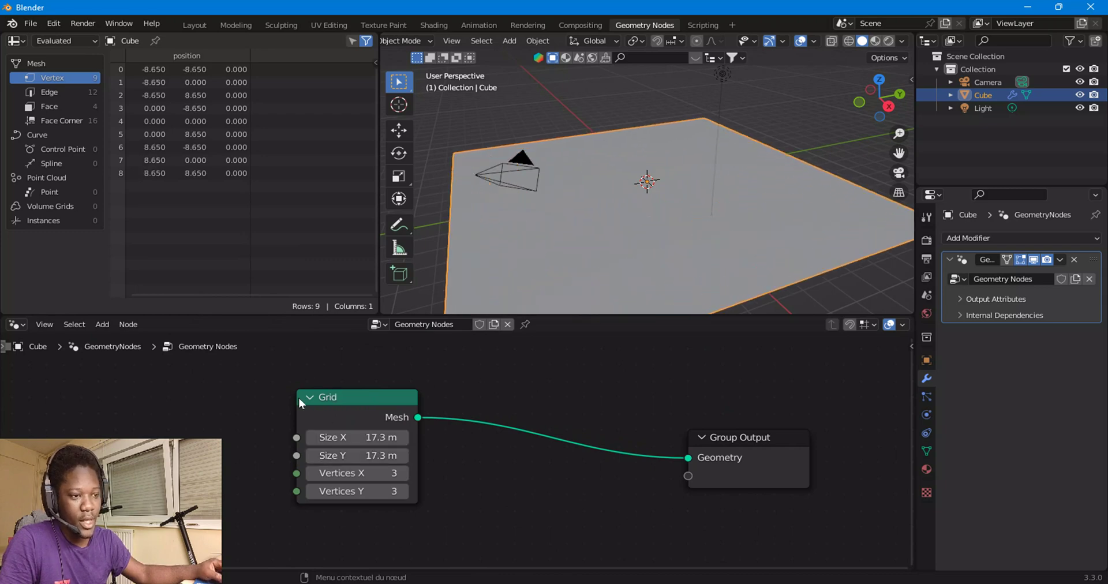
drag(370, 410, 320, 439)
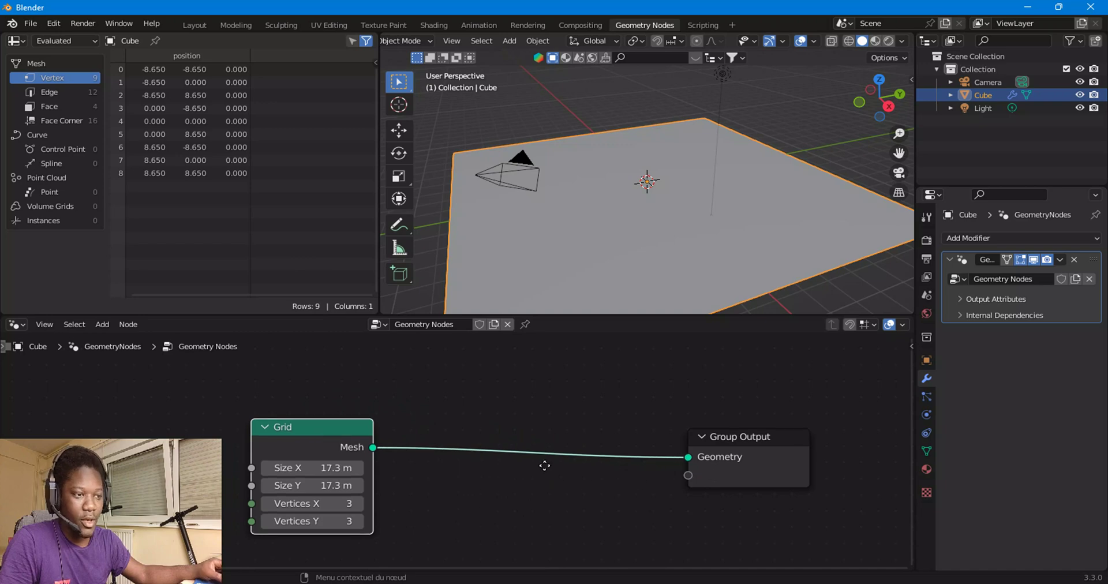
middle_drag(545, 465, 553, 440)
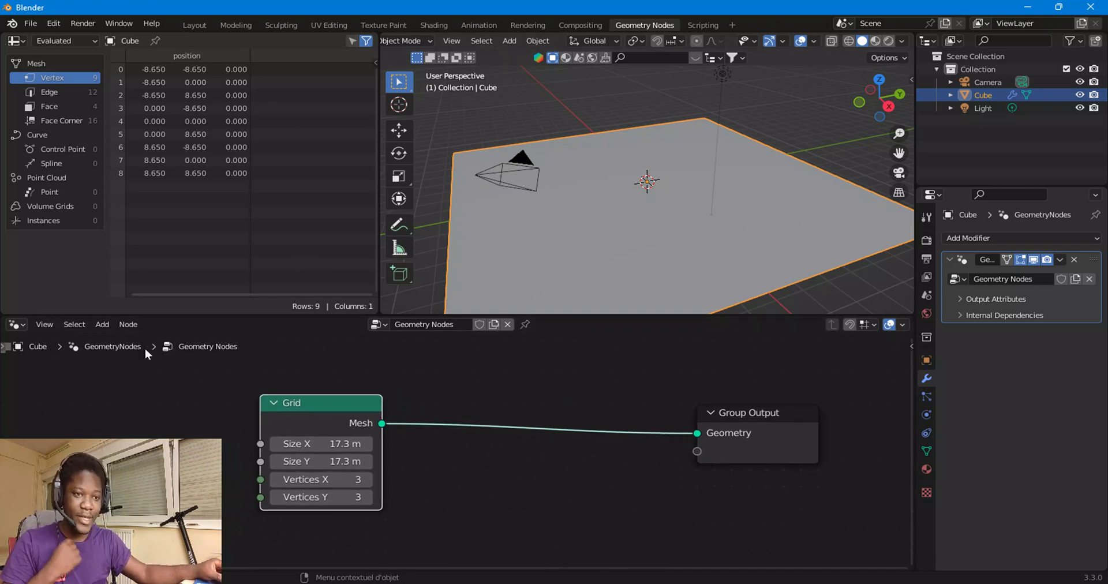
Step: Insert a Set Position node on the link between the Grid and Group Output nodes
click(102, 325)
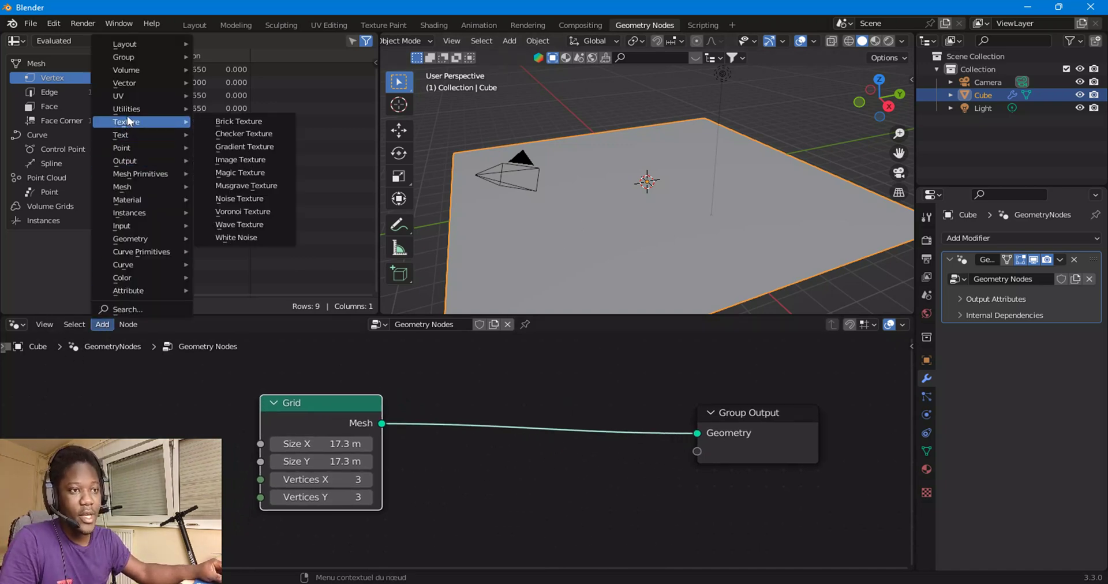
mouse_move(131, 111)
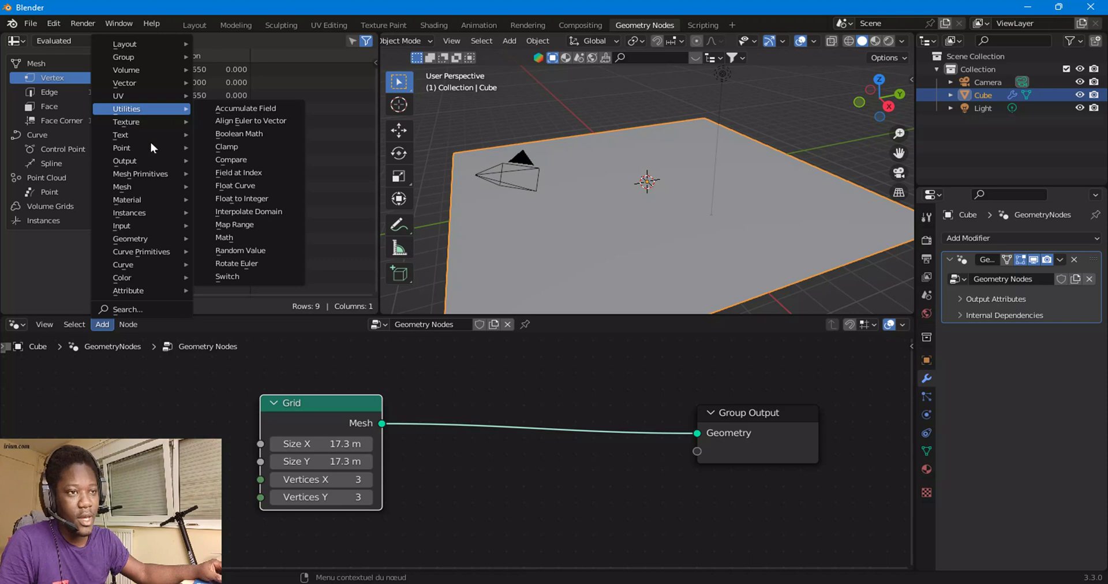
mouse_move(150, 237)
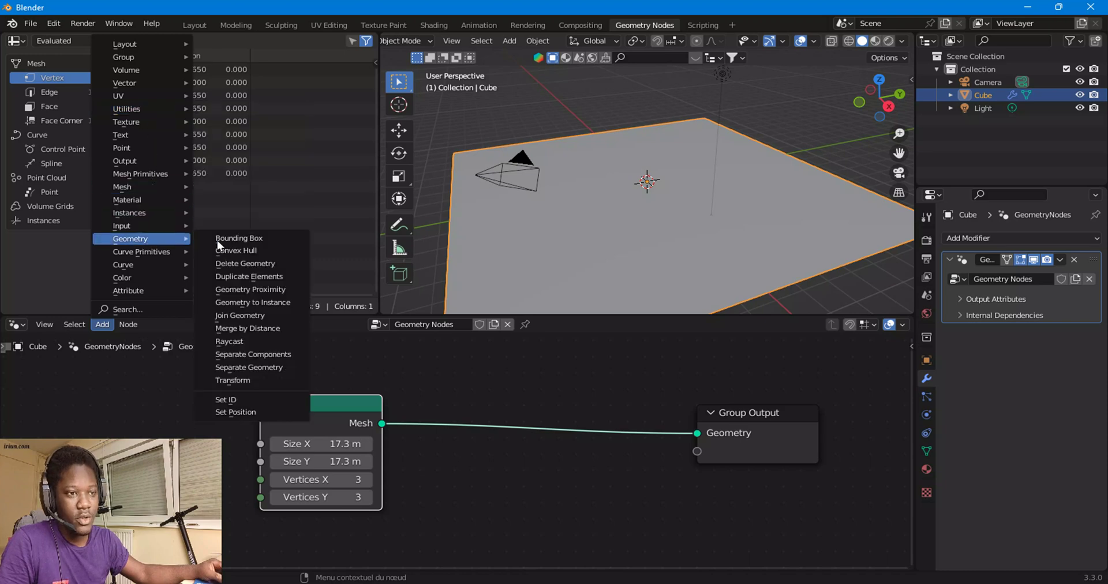
click(257, 410)
click(574, 433)
drag(575, 431, 632, 438)
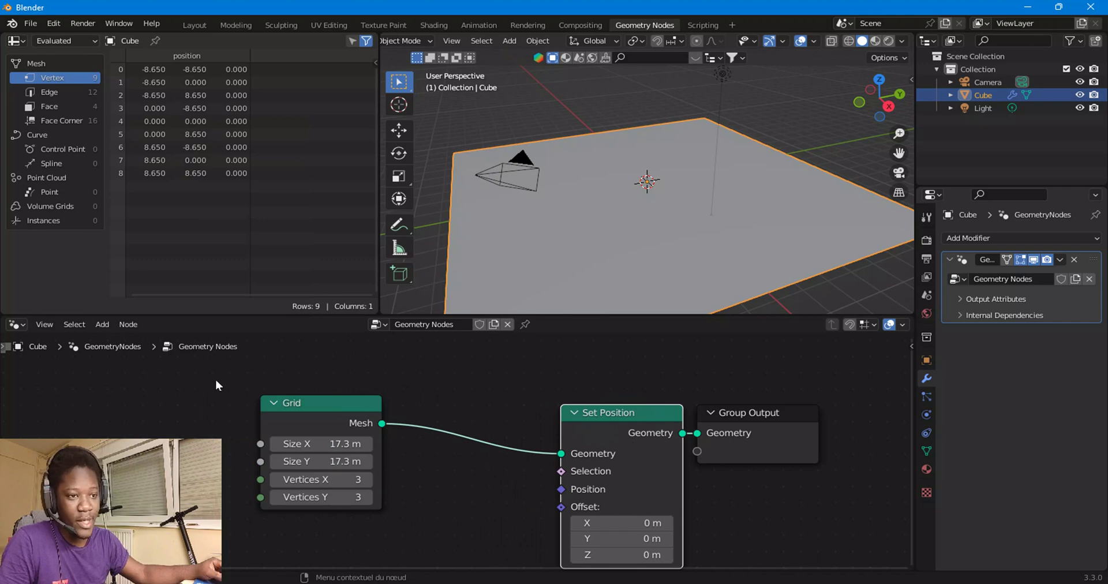
Step: Add a Noise Texture node below the Grid node and connect its Fac output to Set Position's Offset
click(103, 325)
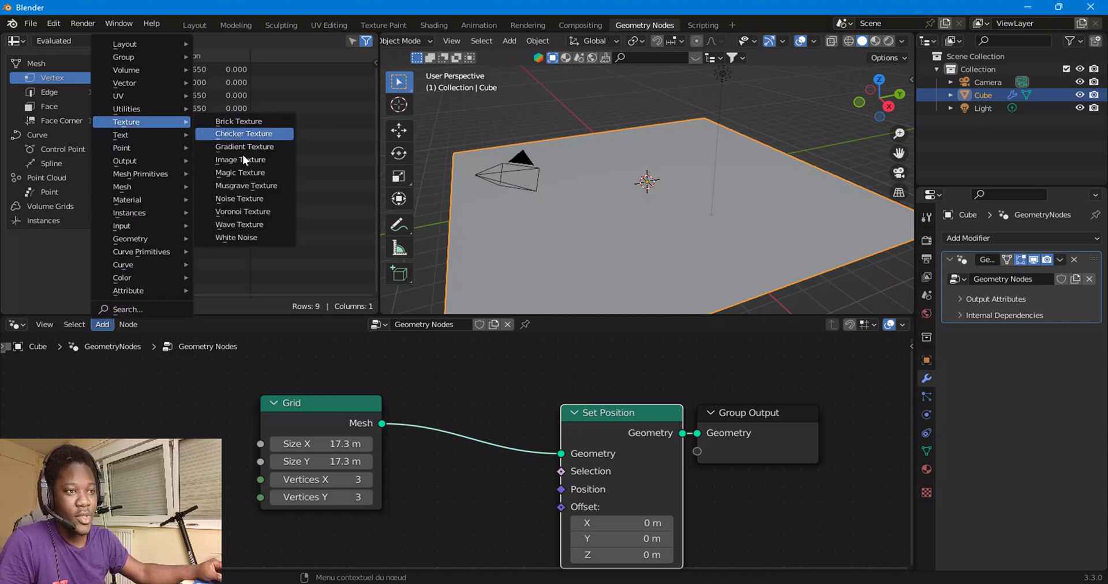
click(251, 198)
middle_drag(391, 519, 365, 445)
drag(363, 476, 539, 431)
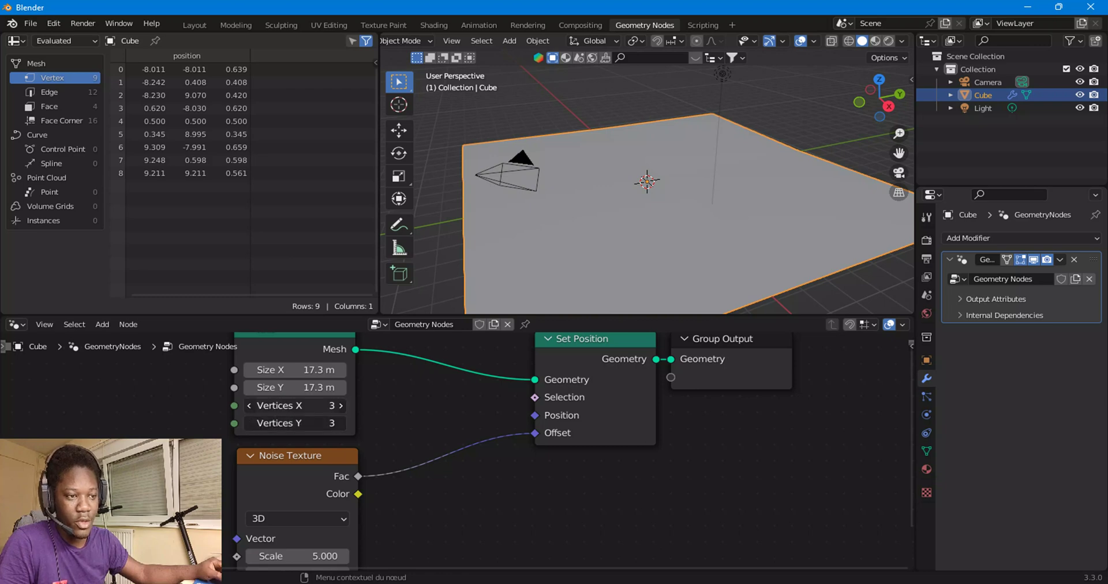
Step: Set the grid's Vertices X and Vertices Y to 324 and inspect the displaced surface up close
drag(295, 421, 401, 423)
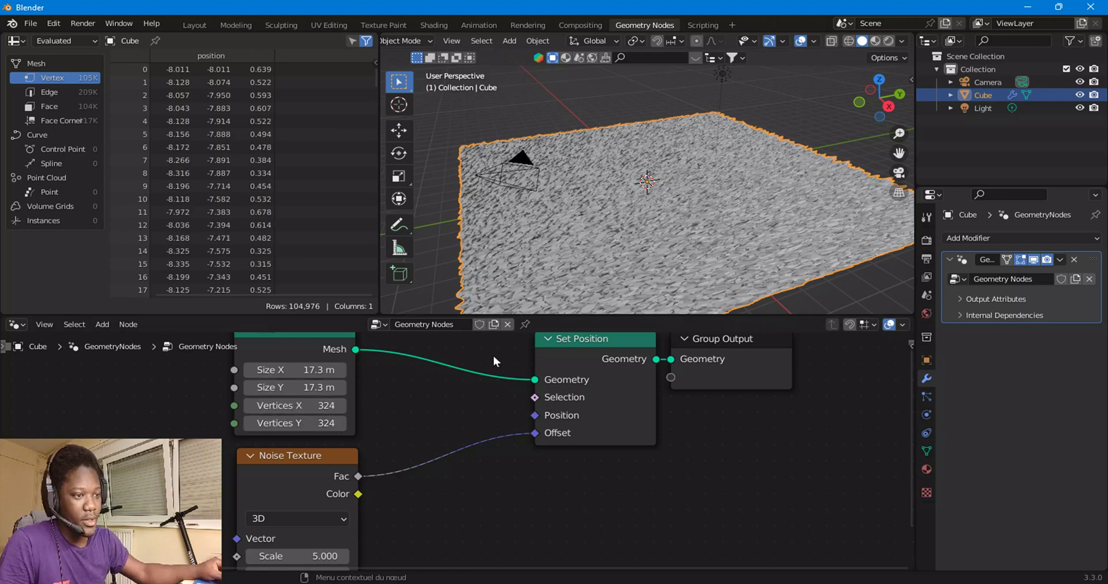
scroll(594, 260, up, 6)
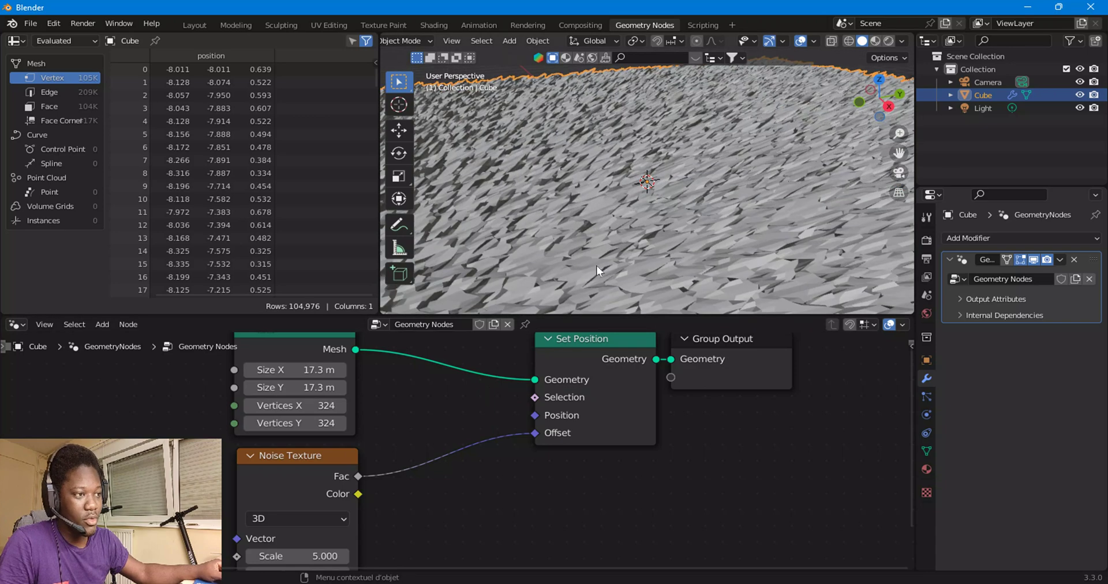
middle_drag(597, 266, 597, 237)
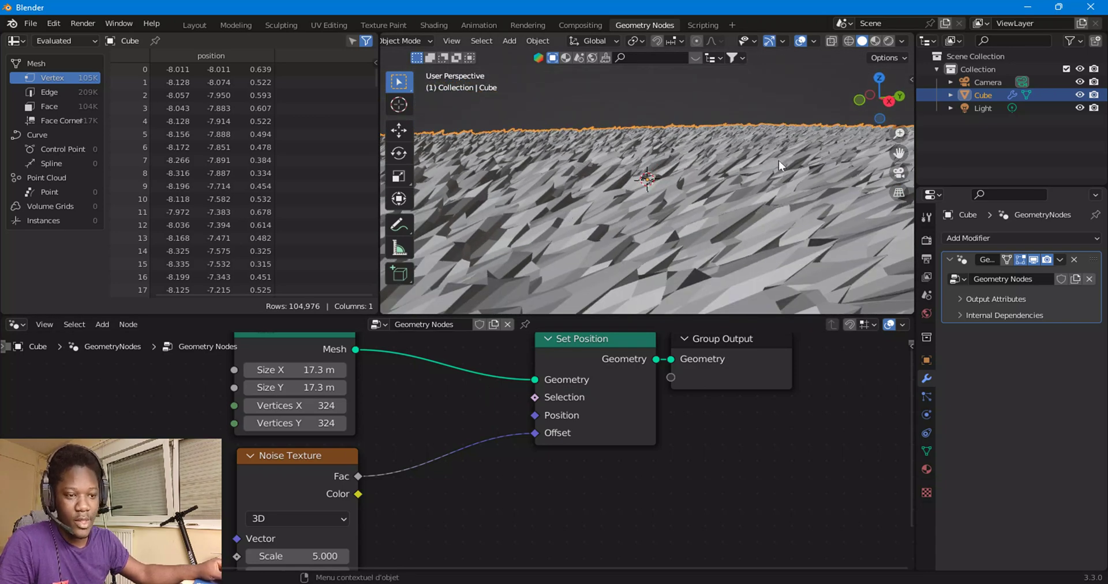
Step: Disconnect the Noise Texture from Set Position's Offset and add a Combine XYZ node between the two nodes
drag(539, 432, 444, 461)
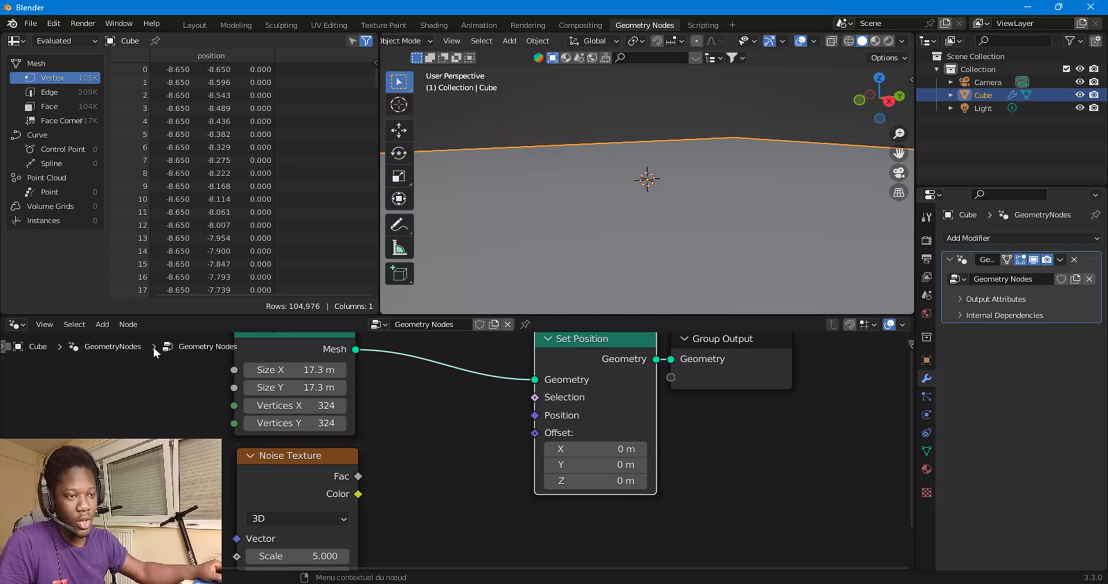
click(93, 324)
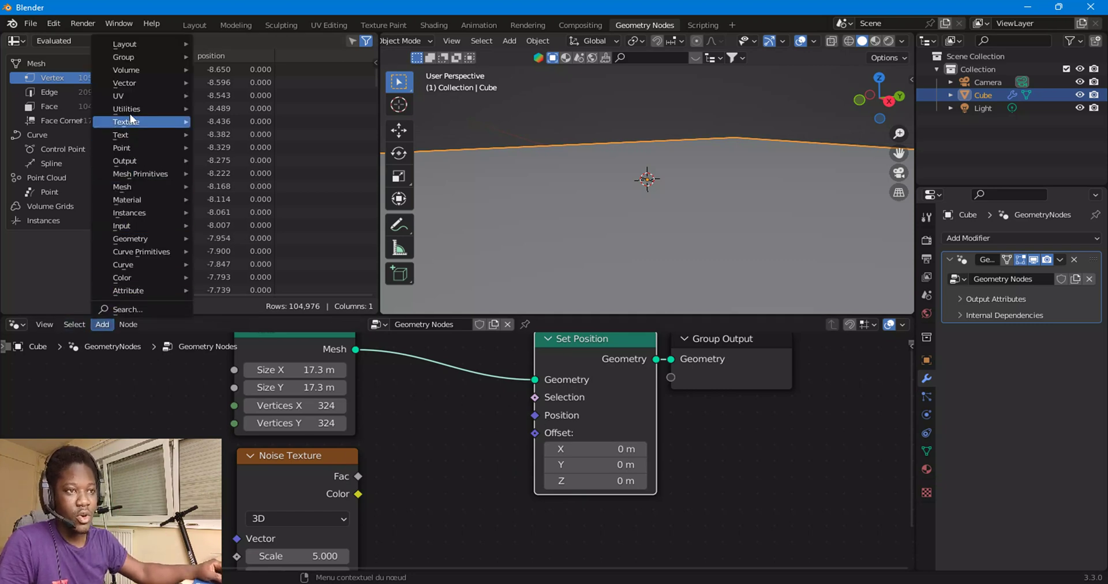
mouse_move(130, 111)
mouse_move(132, 83)
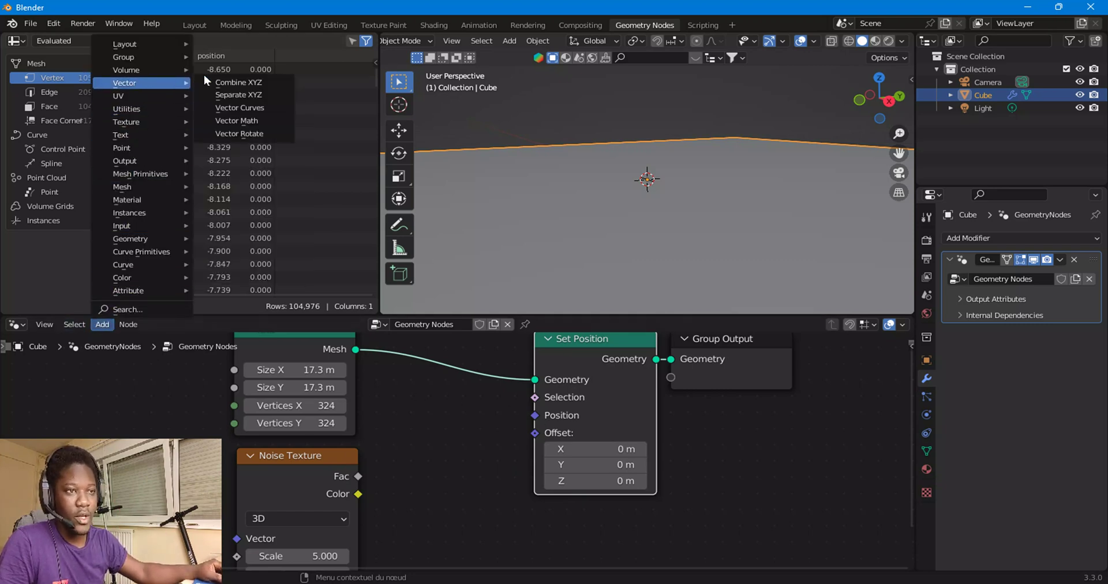
click(222, 82)
click(386, 427)
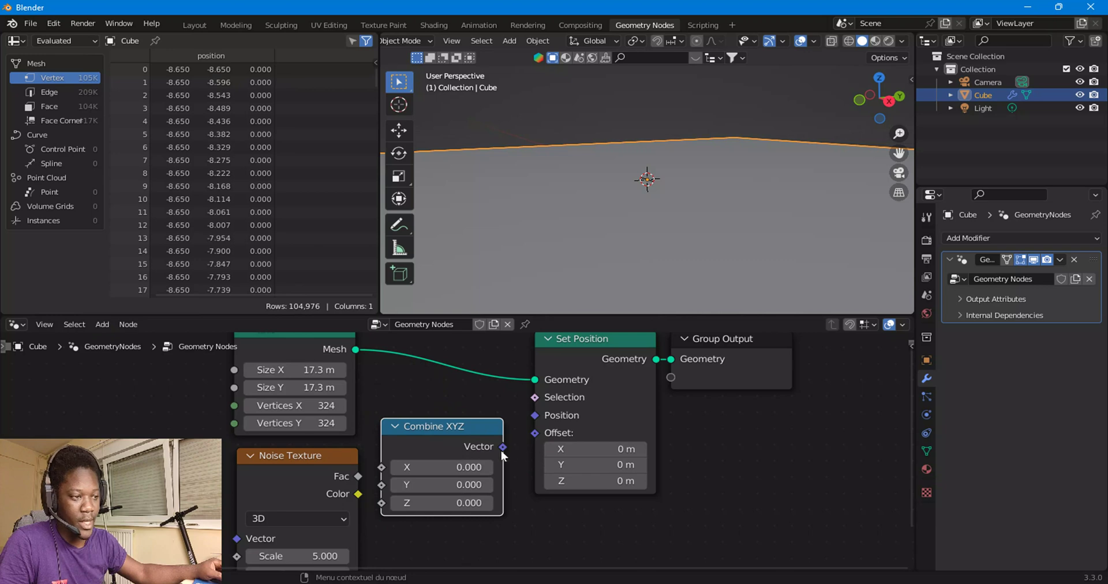
Step: Connect Combine XYZ's Vector output to Set Position's Offset and the noise's Fac output to Combine XYZ's Z input
drag(504, 447, 538, 432)
drag(359, 477, 387, 504)
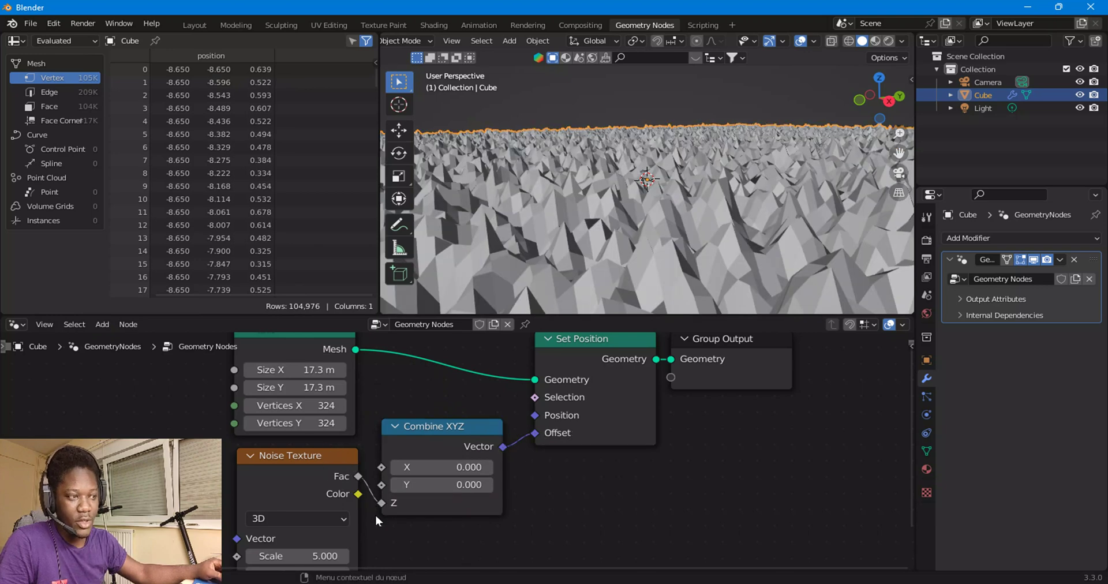
scroll(554, 289, down, 3)
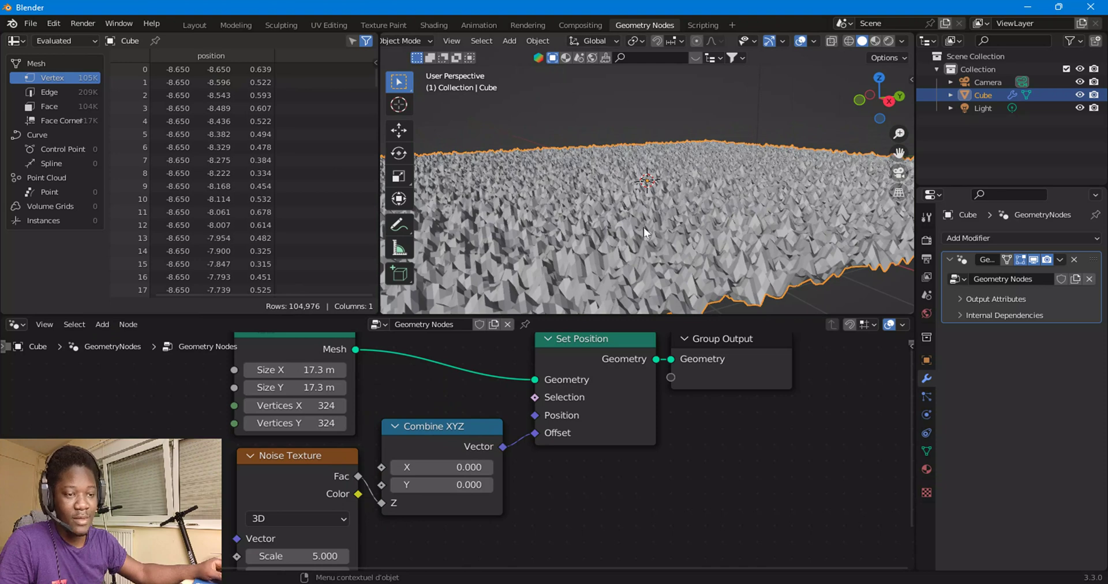
Step: Set the Noise Texture's Scale to 0.4 and check the resulting terrain surface
middle_drag(388, 435, 419, 453)
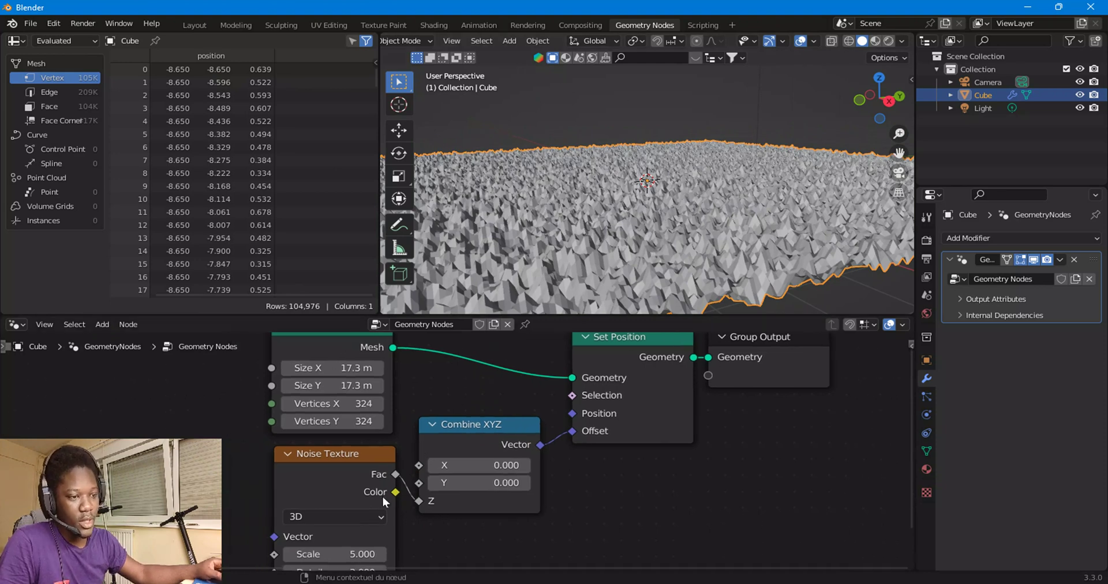
middle_drag(383, 496, 379, 437)
drag(318, 499, 61, 500)
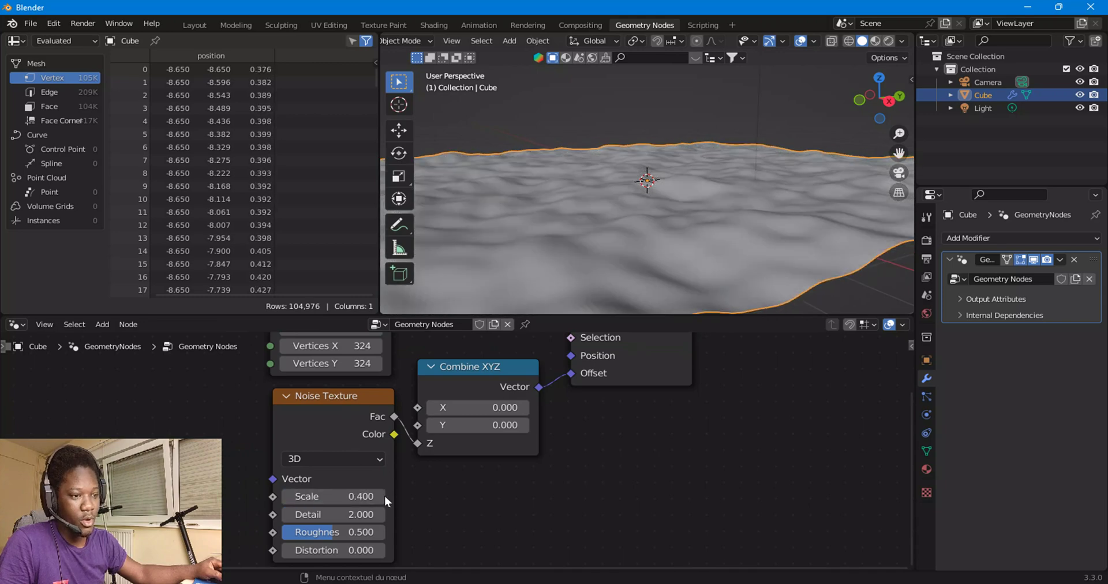
middle_drag(580, 231, 576, 255)
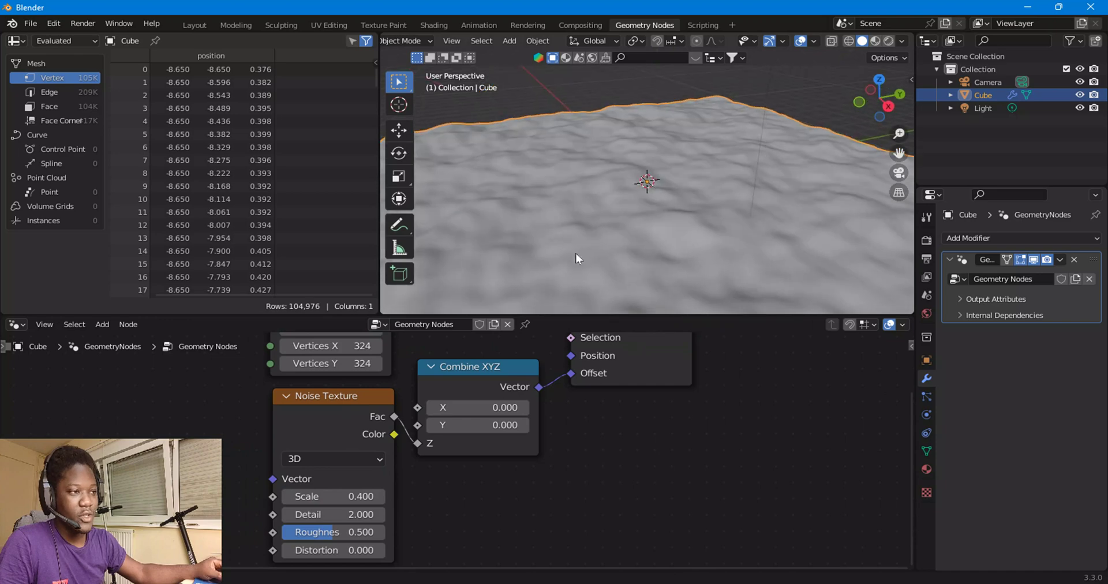
Step: Switch to the Layout workspace and add a Bezier curve to the scene
click(186, 26)
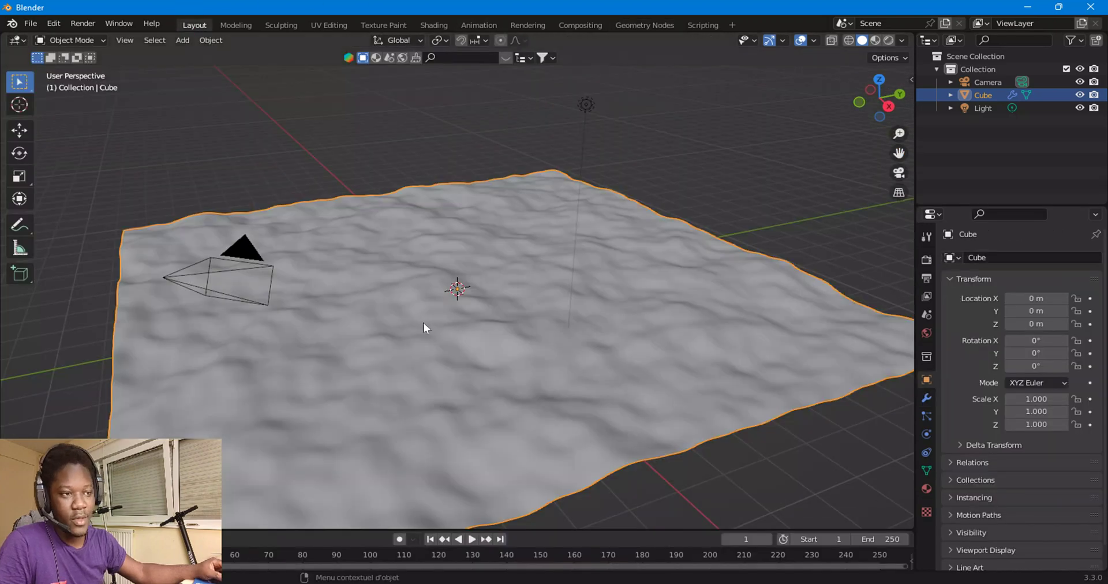
click(184, 40)
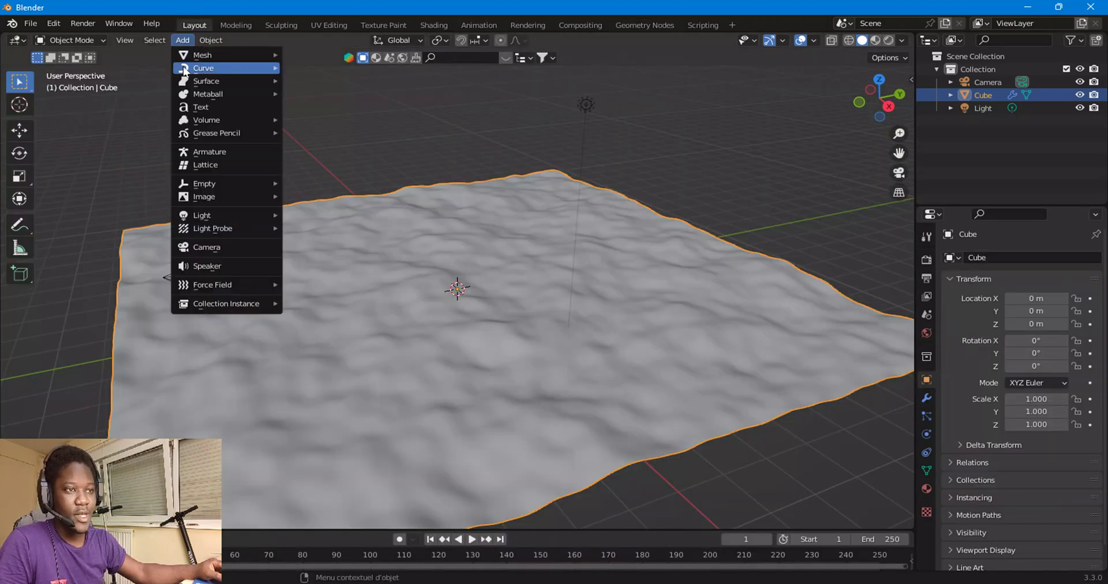
mouse_move(248, 67)
click(307, 63)
Step: Scale the Bezier curve up by a factor of about 36.9 so it extends past the terrain
scroll(428, 224, down, 4)
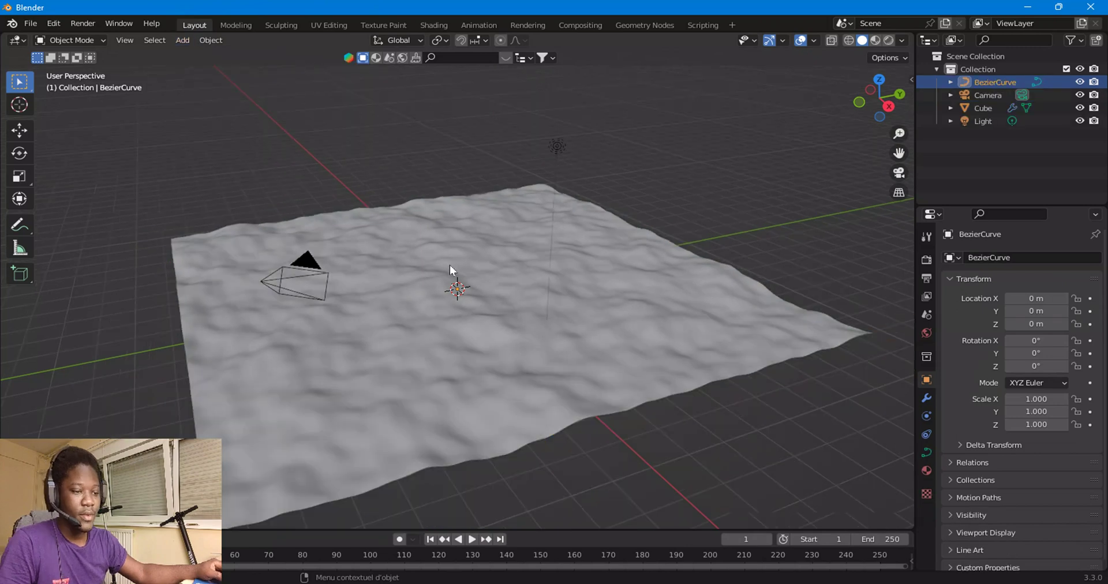
key(s)
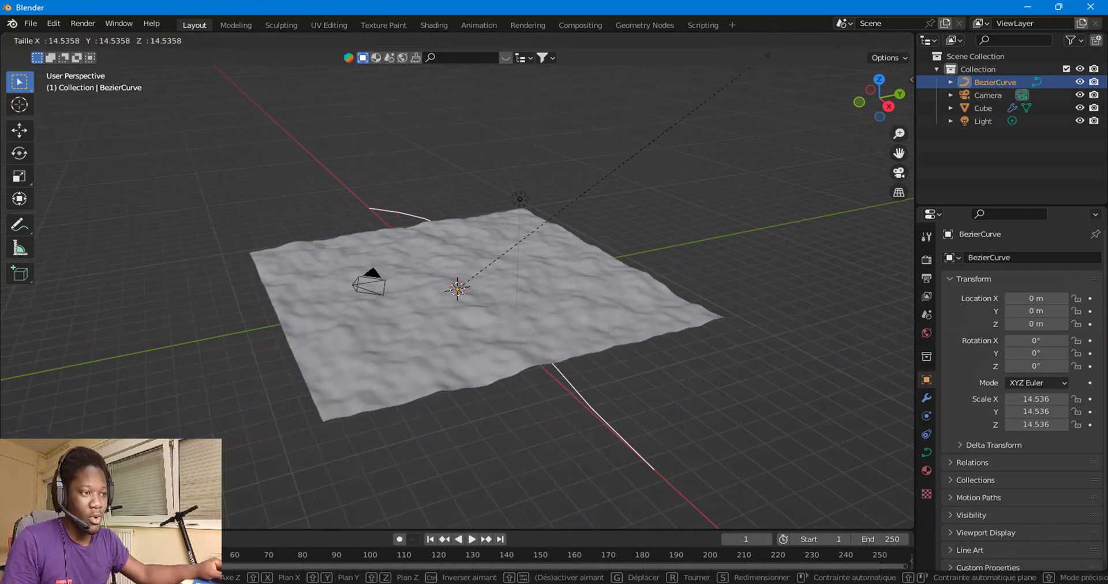
click(28, 427)
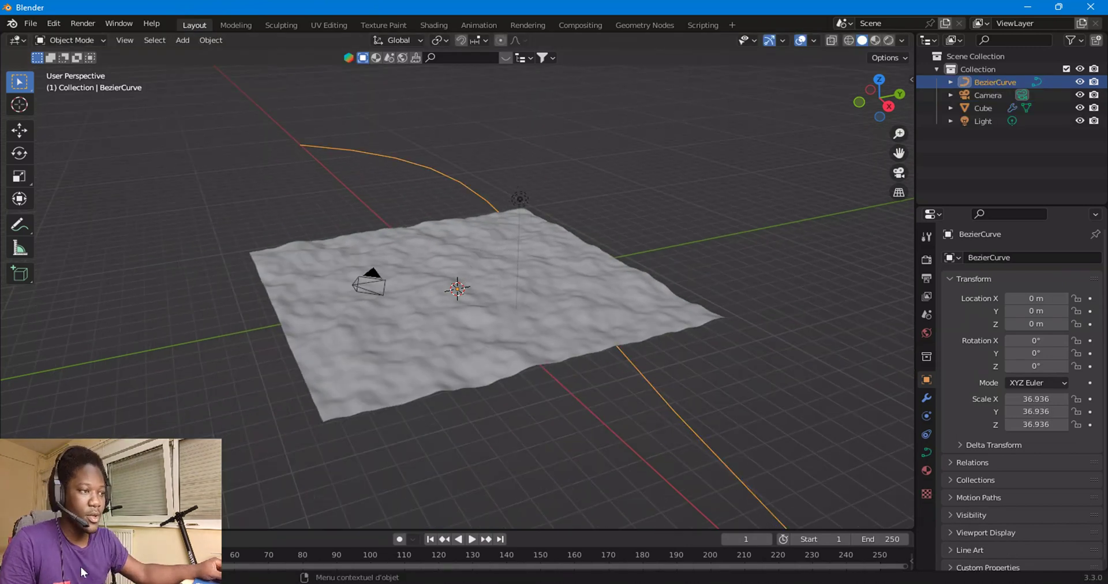
Step: Move the Bezier curve above the terrain, to about X -3.34 m, Y 0.92 m and Z 6.01 m
middle_drag(418, 353, 354, 346)
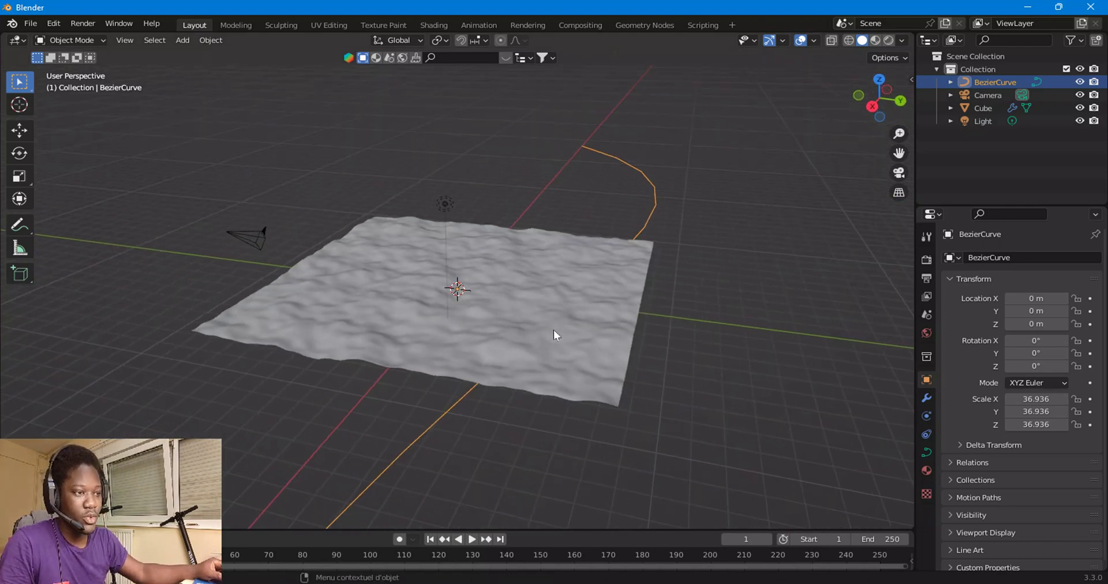
key(g)
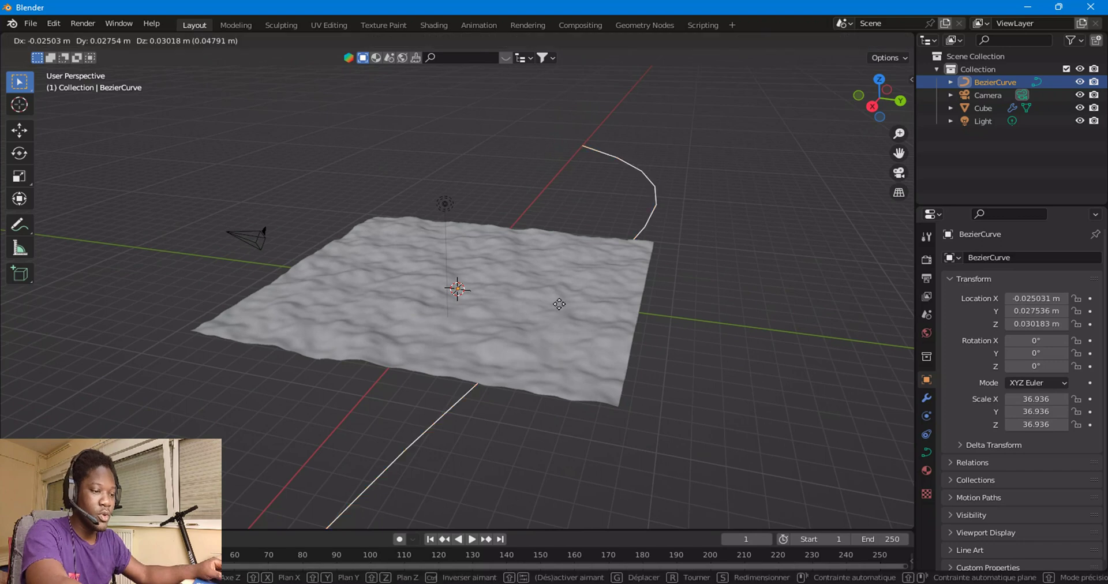
click(600, 226)
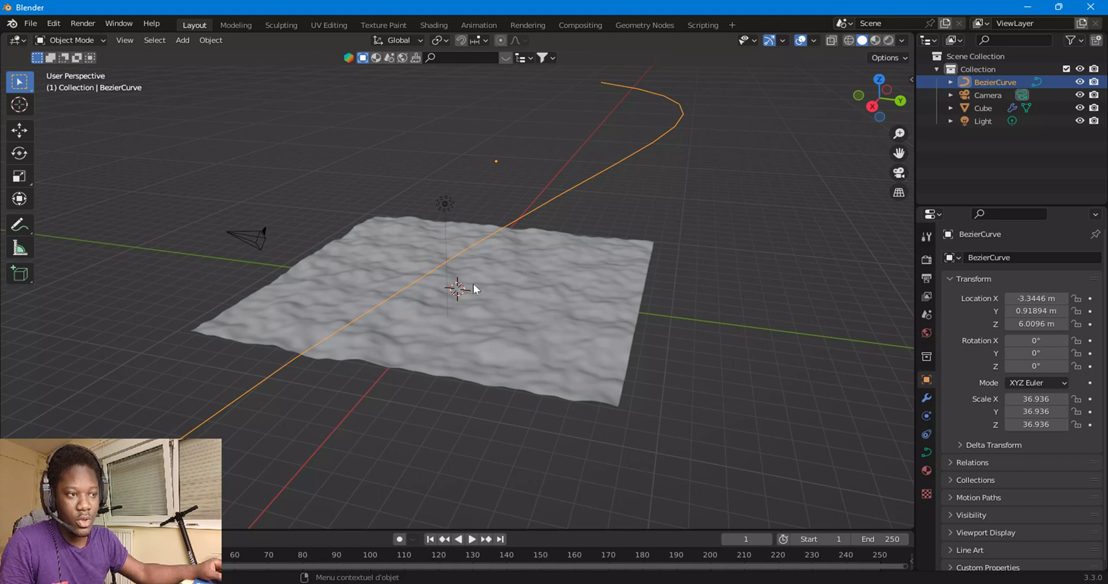
Step: Switch to the Geometry Nodes workspace and create a new node tree for the Bezier curve
scroll(558, 314, up, 2)
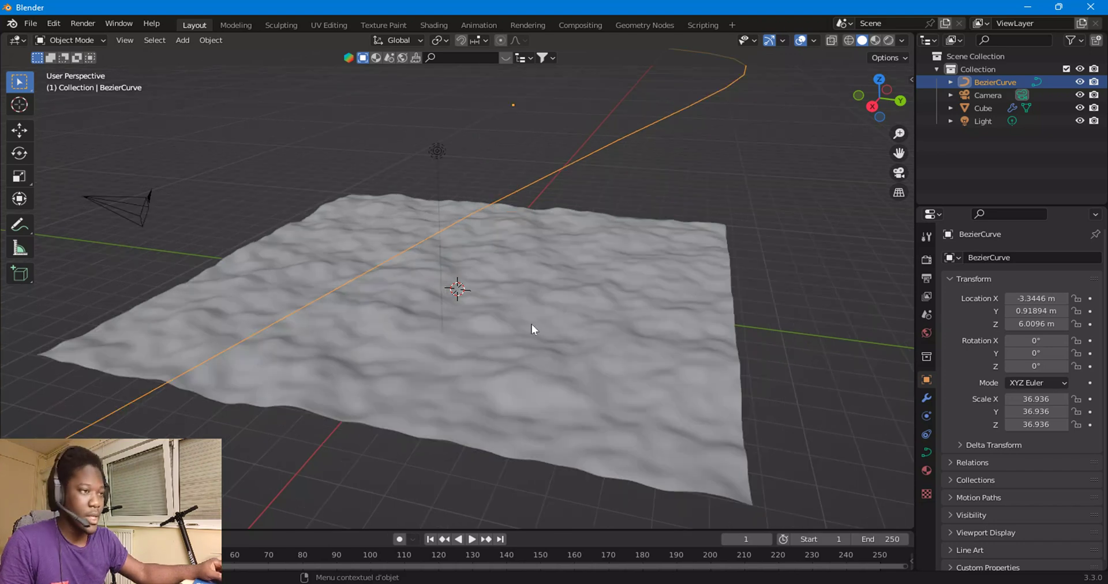
middle_drag(398, 303, 452, 195)
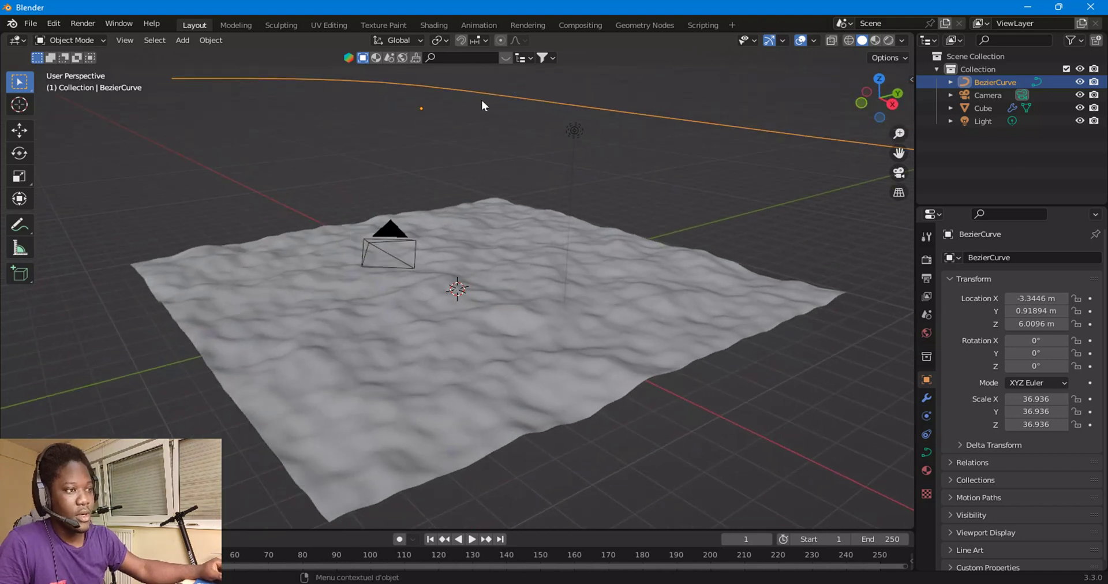
click(651, 25)
scroll(577, 239, down, 5)
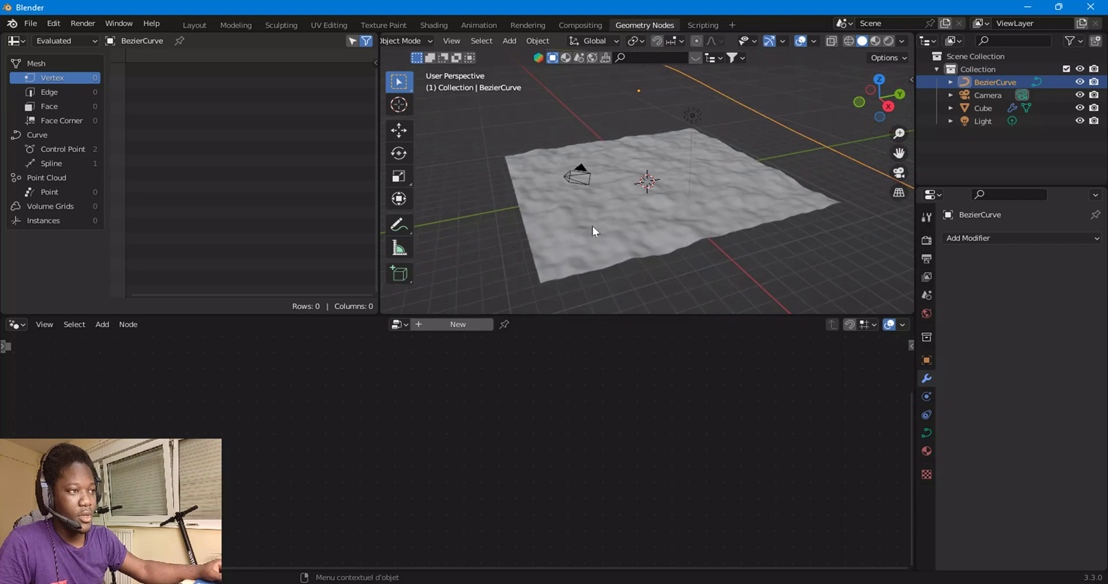
click(450, 324)
middle_drag(481, 402, 447, 514)
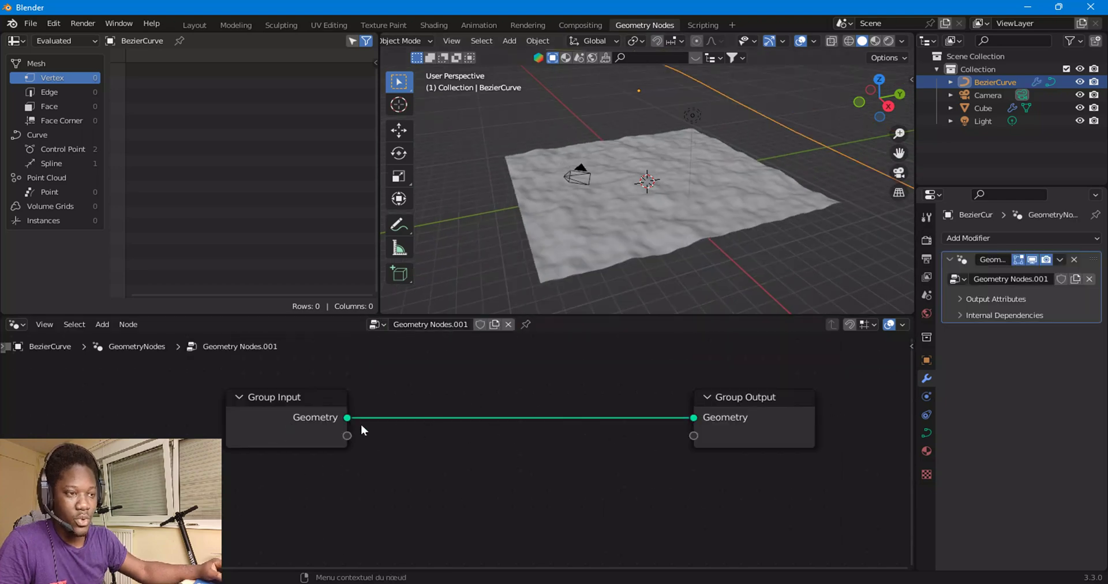
click(289, 426)
click(773, 418)
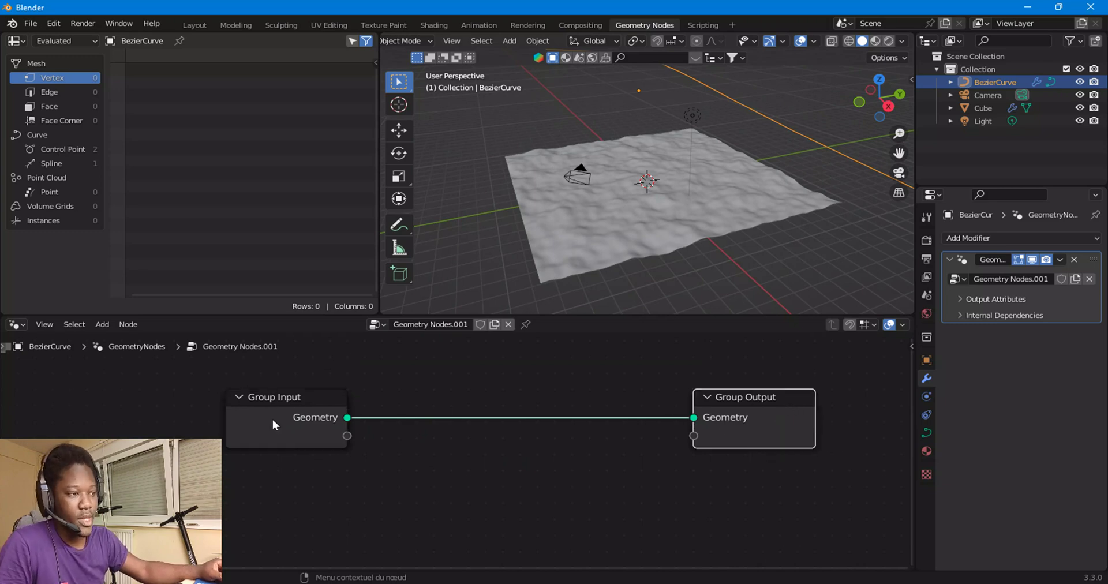
click(102, 325)
mouse_move(132, 266)
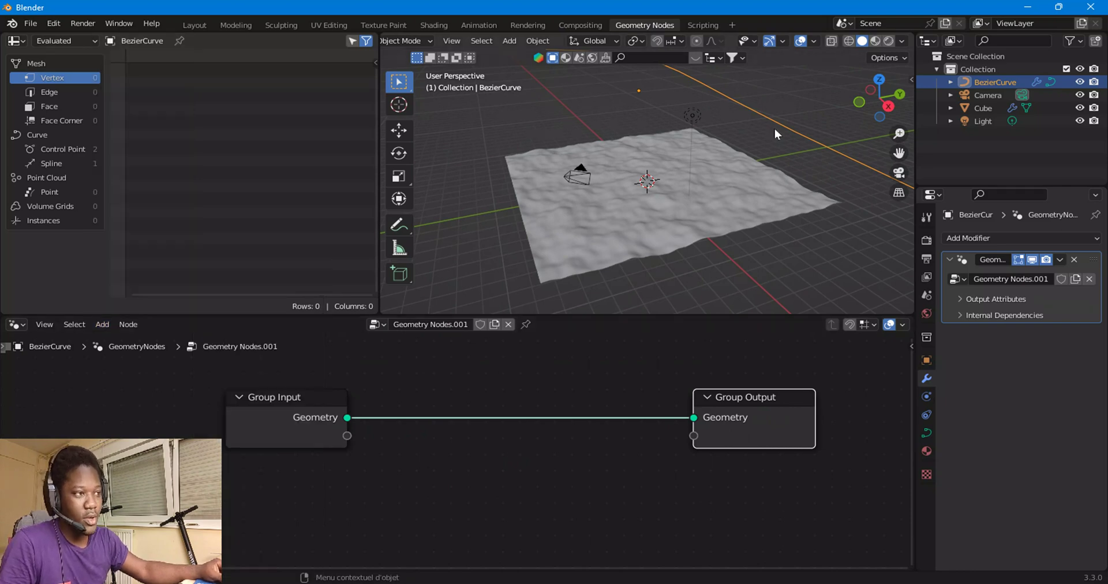
Step: Examine the Bezier curve and its control points relative to the terrain in Edit Mode, and return to Object Mode
middle_drag(762, 146, 817, 121)
middle_drag(607, 124, 613, 184)
scroll(726, 138, down, 3)
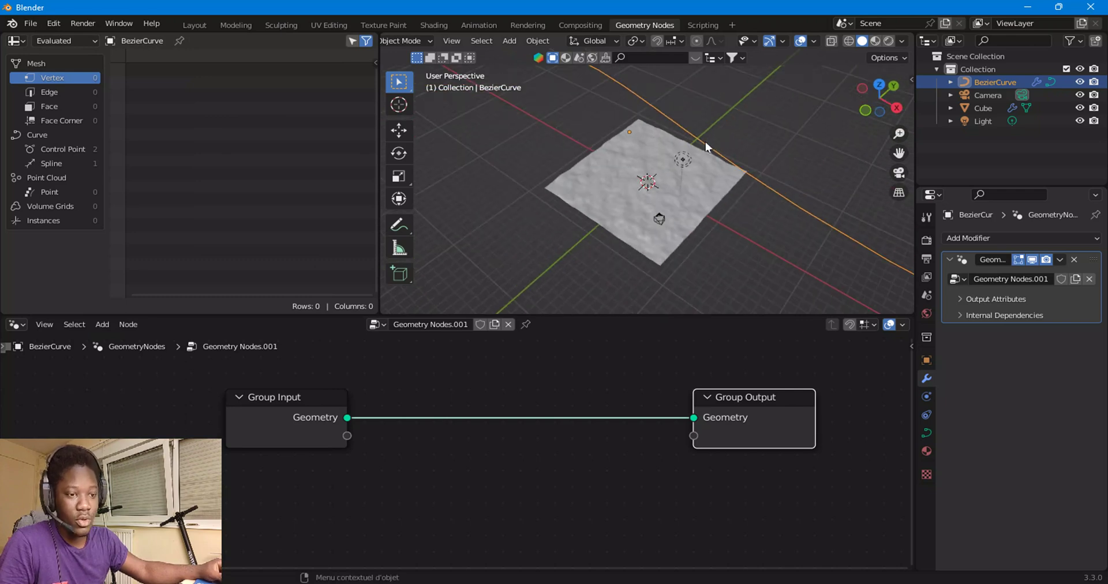
click(404, 40)
click(404, 72)
scroll(638, 135, down, 5)
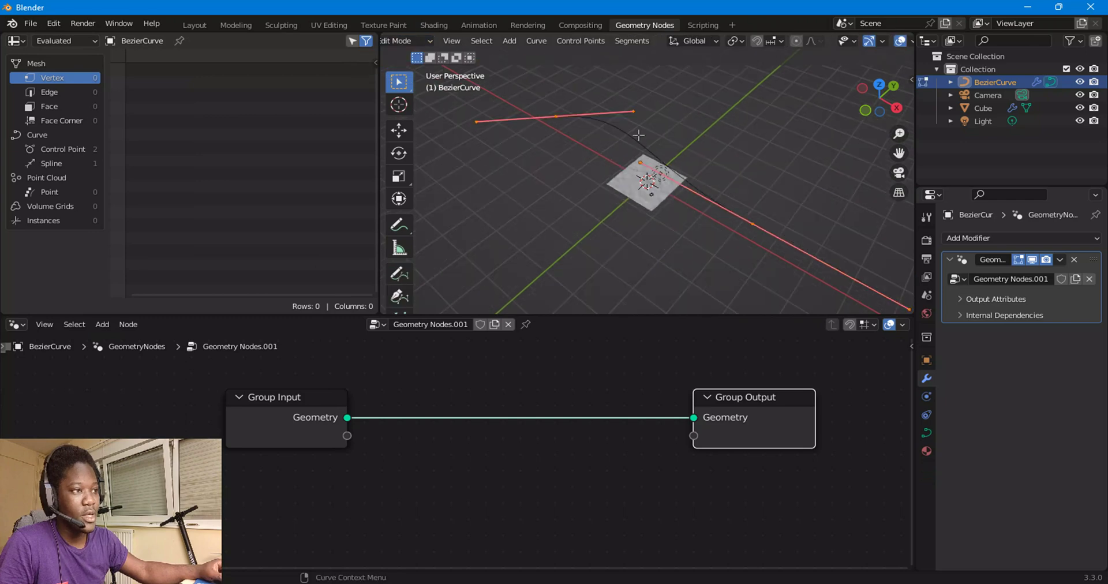
click(414, 40)
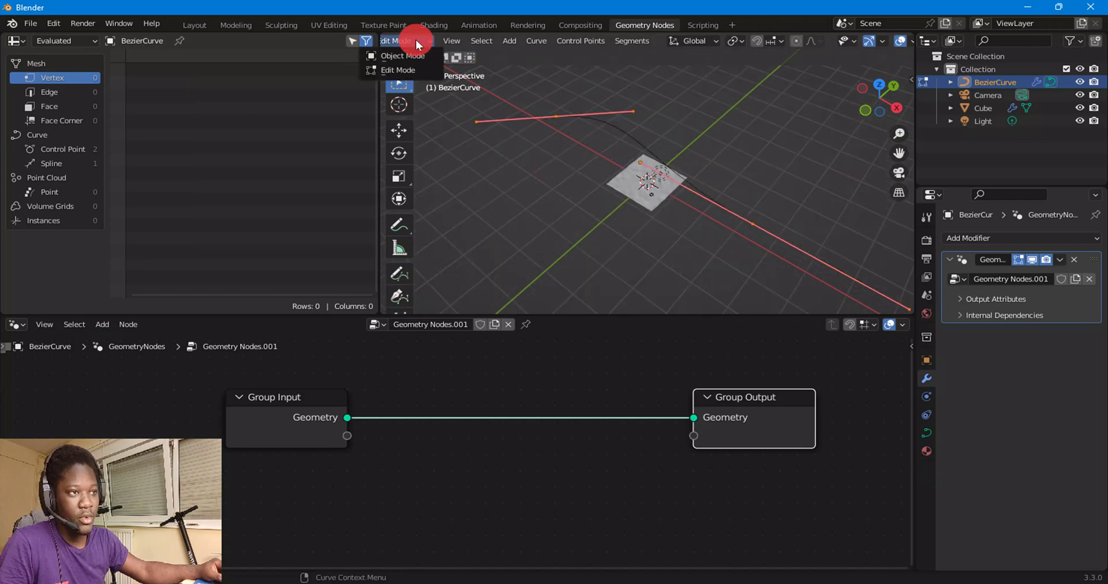
click(411, 57)
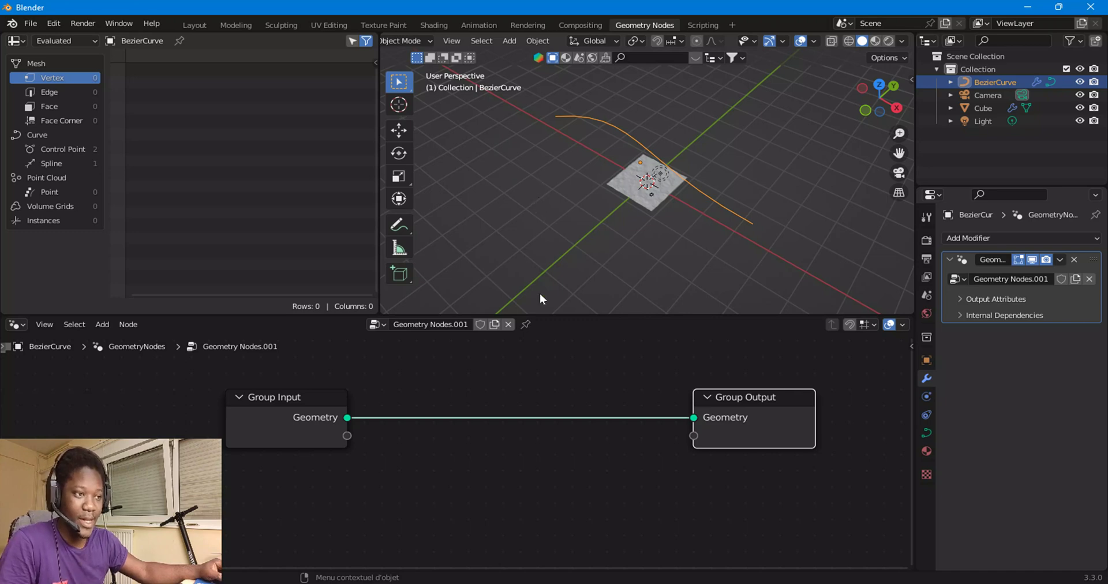
scroll(651, 187, up, 4)
middle_drag(651, 187, 678, 145)
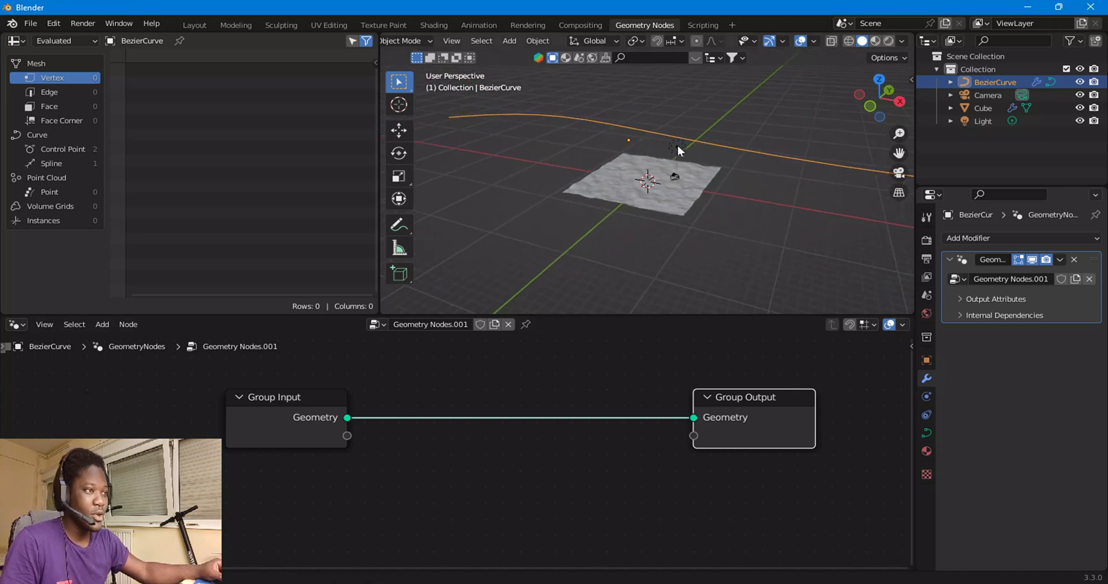
Step: Insert a Resample Curve node between Group Input and Group Output and set its Count to 234
click(103, 324)
mouse_move(141, 264)
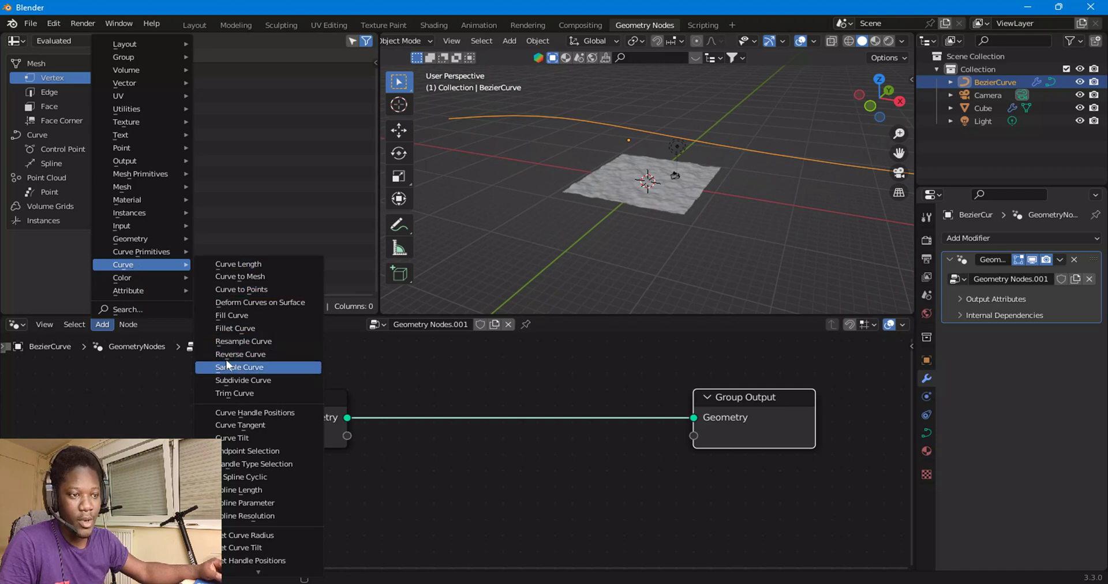
click(262, 341)
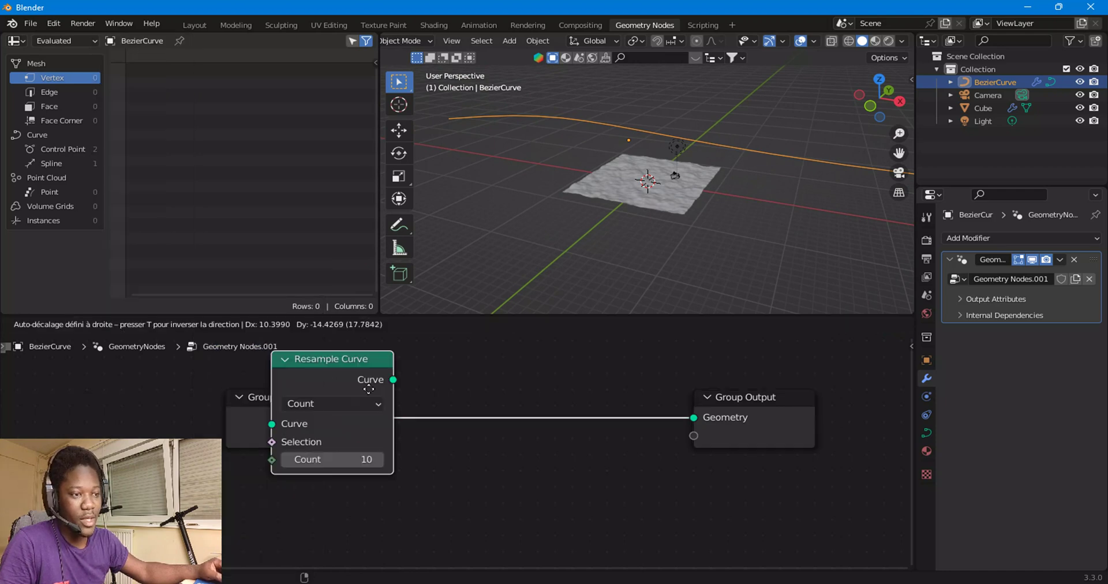
click(407, 407)
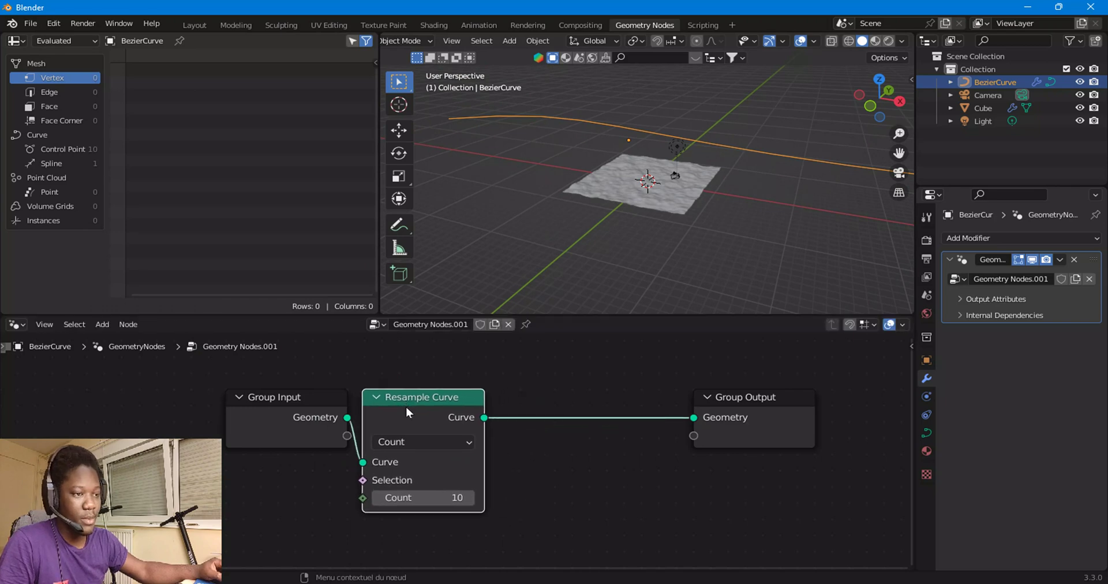
drag(430, 497, 490, 497)
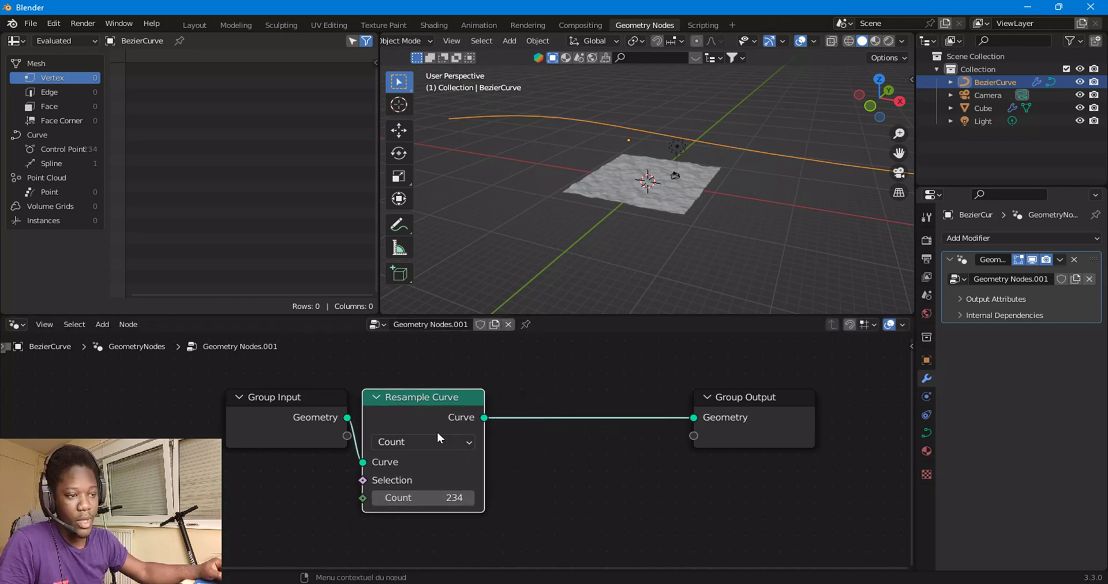
Step: Insert a Curve to Mesh node between the Resample Curve and Group Output nodes
drag(281, 379, 391, 416)
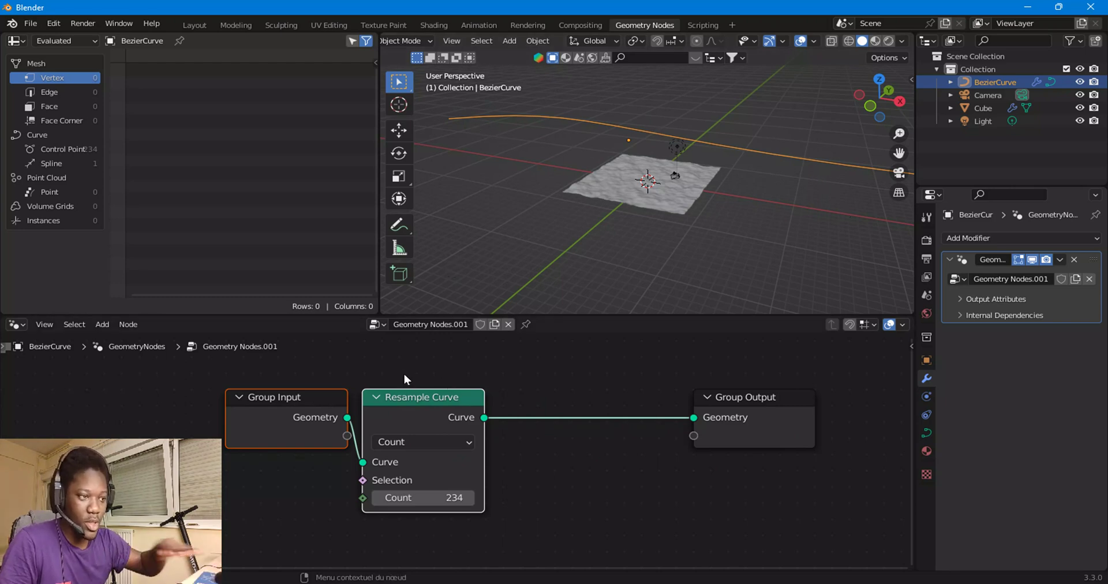
click(102, 325)
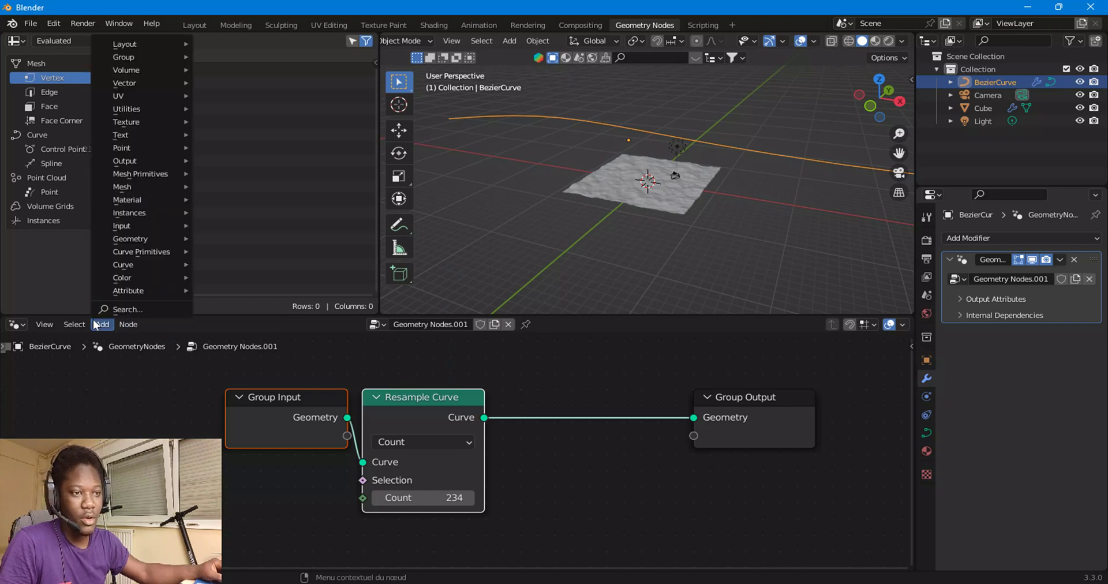
mouse_move(123, 264)
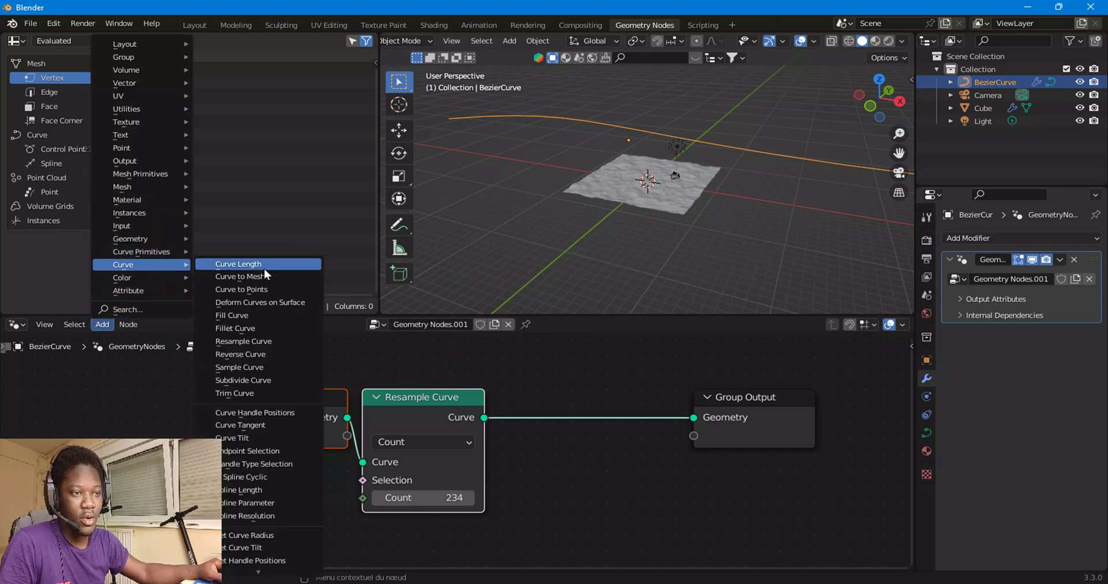
click(279, 273)
click(563, 396)
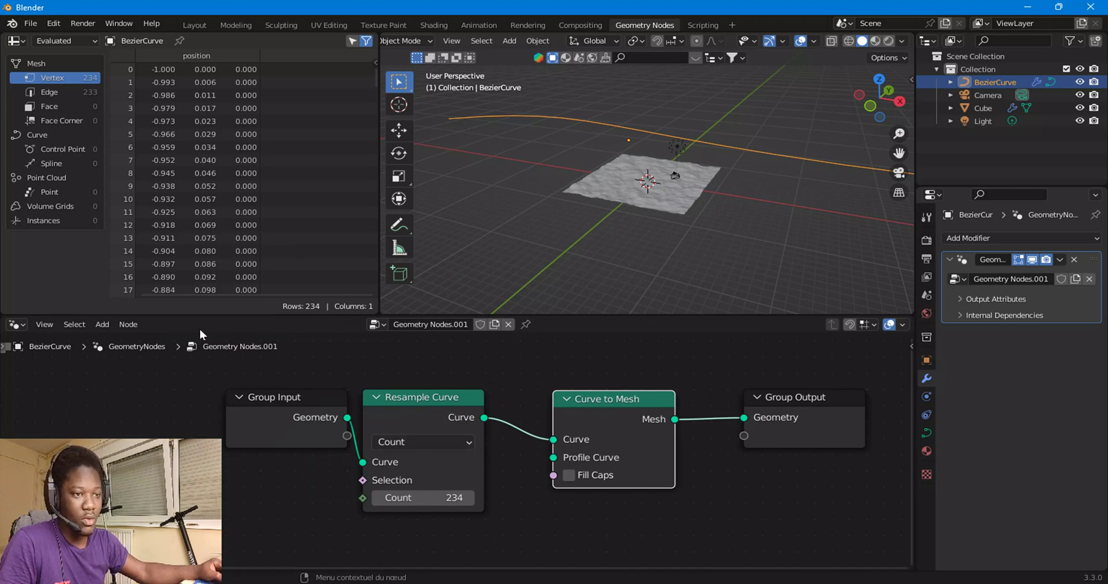
Step: Add a Curve Line node below Resample Curve and connect its Curve output to Curve to Mesh's Profile Curve
click(103, 325)
mouse_move(105, 251)
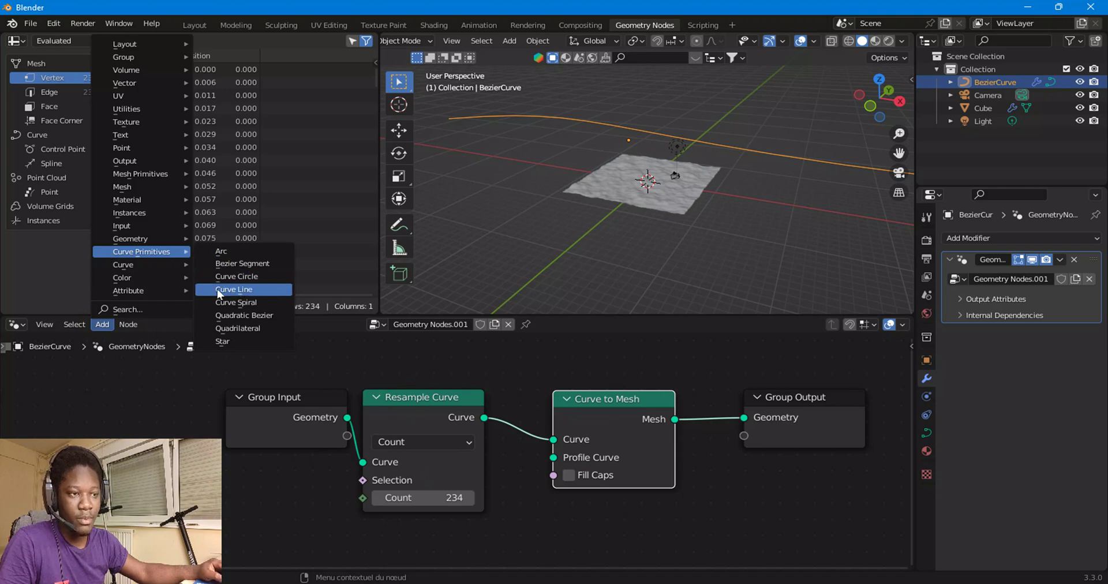
click(237, 290)
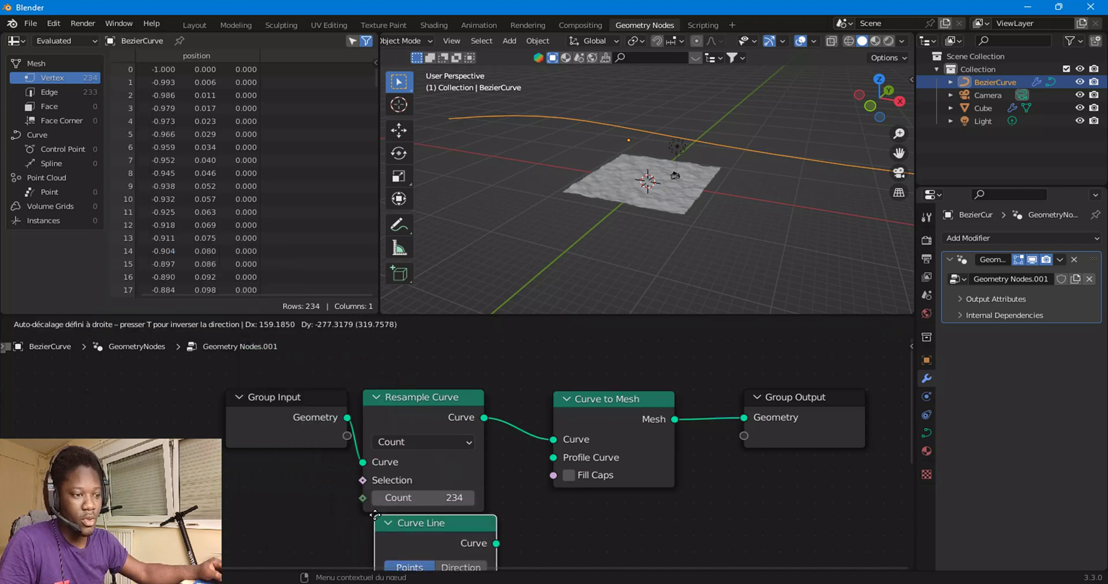
click(445, 542)
drag(474, 543, 563, 458)
Step: Set the Curve Line node's End point to Z 0 m and X 0.05 m
middle_drag(598, 158, 587, 180)
middle_drag(524, 478, 560, 517)
click(471, 506)
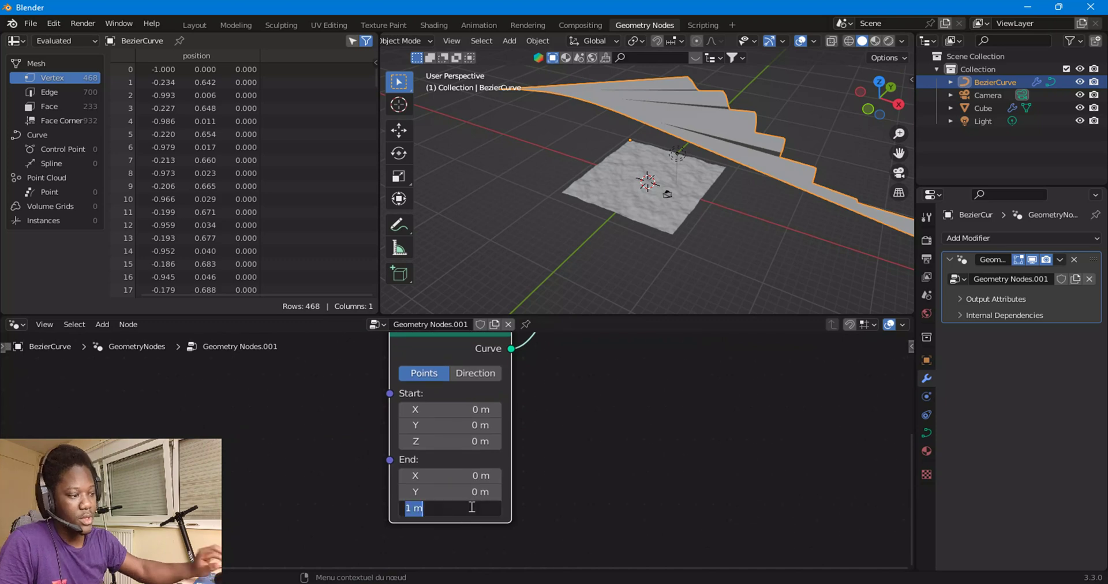
text(0)
key(Return)
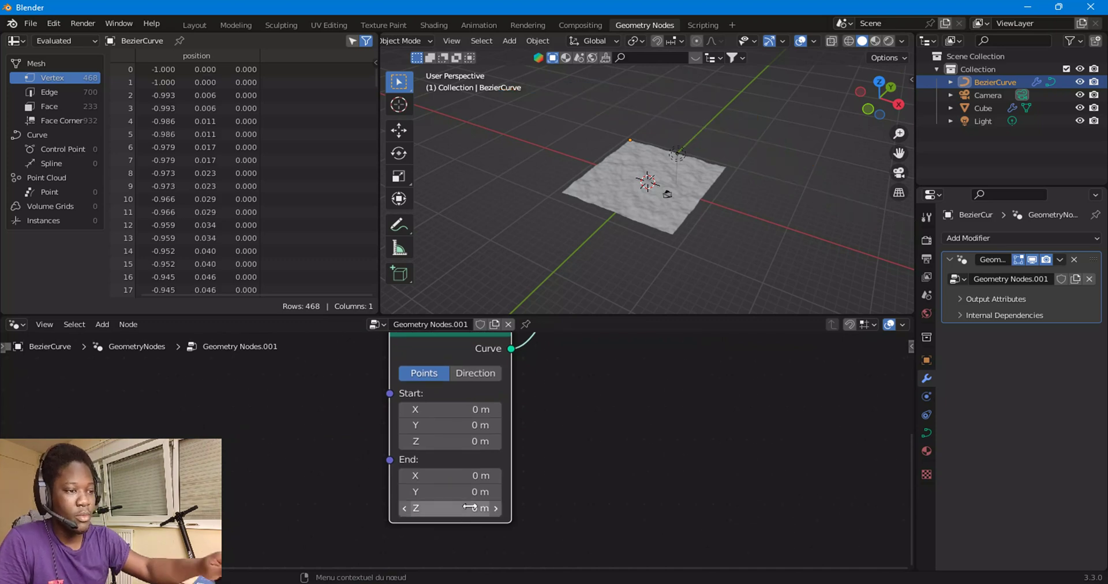
click(436, 471)
text(0)
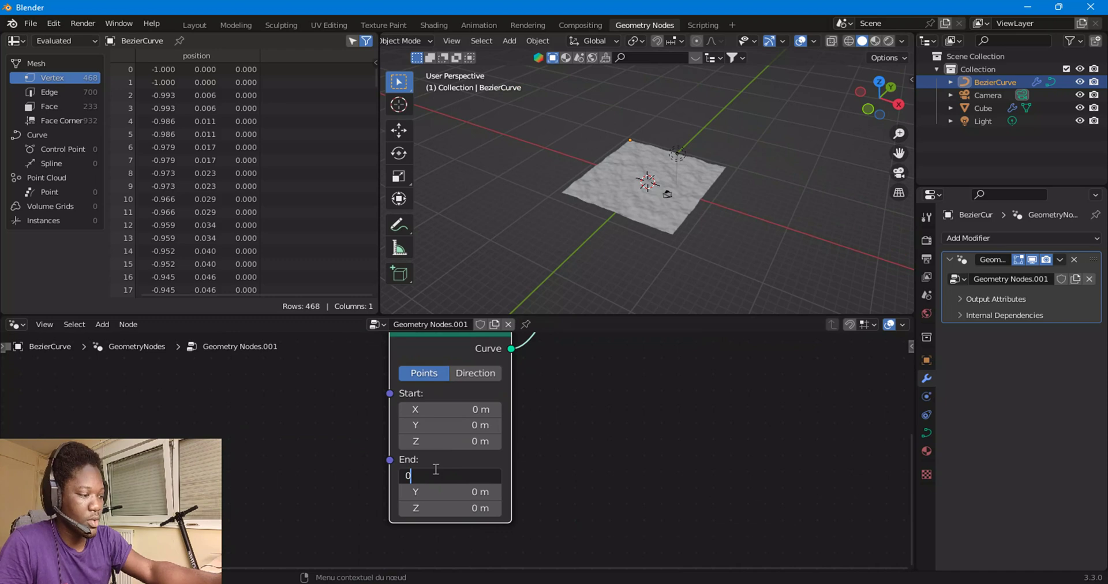
text(.05)
key(Return)
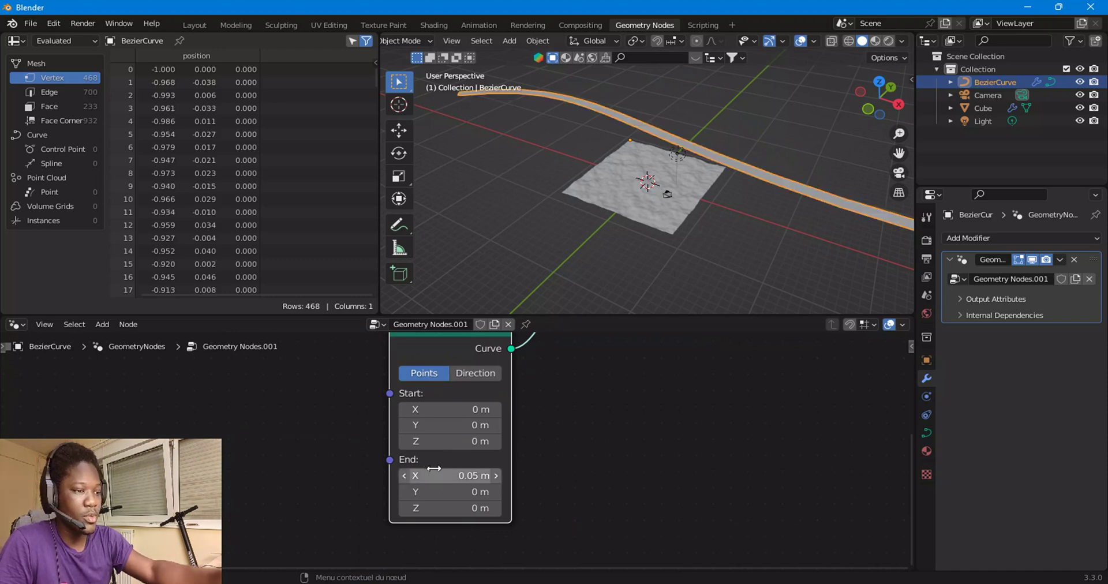
Step: Align the Curve Line node under Resample Curve, move Curve to Mesh closer to it, and shift Group Output away to free space
middle_drag(691, 187, 703, 90)
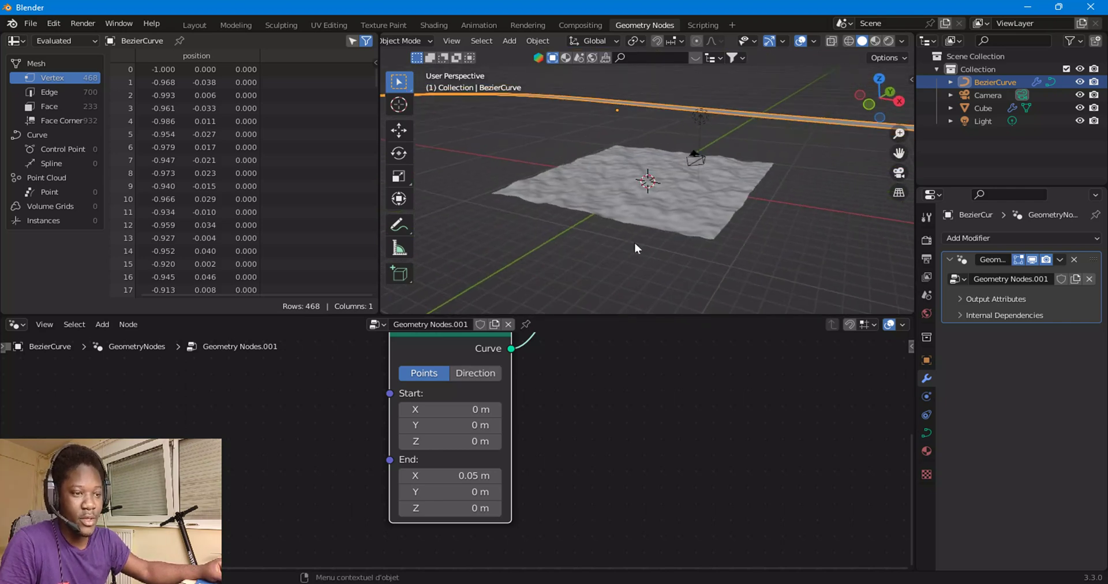
scroll(605, 393, down, 3)
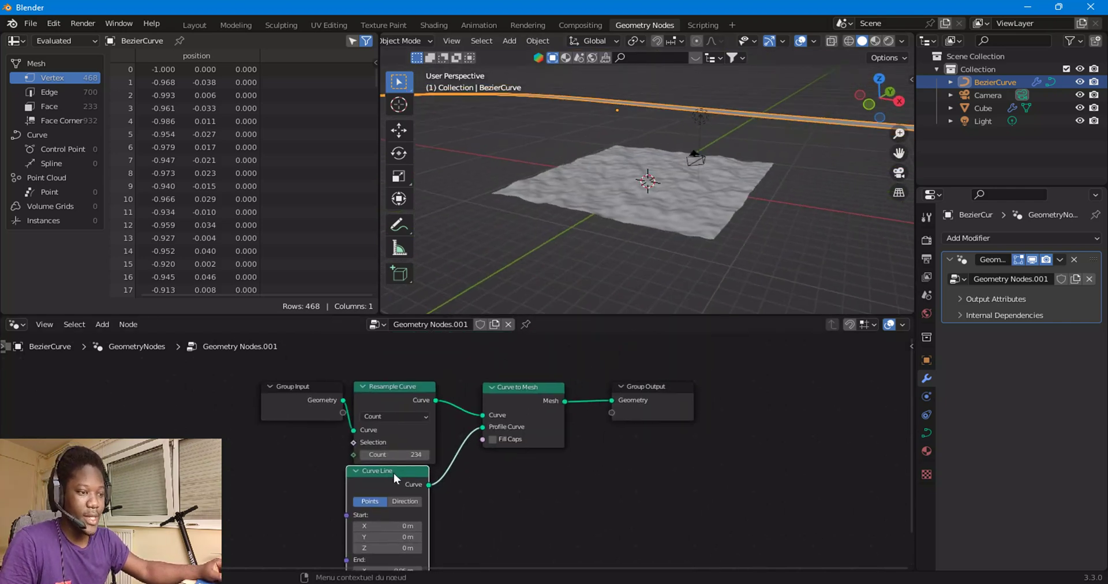
drag(394, 474, 406, 473)
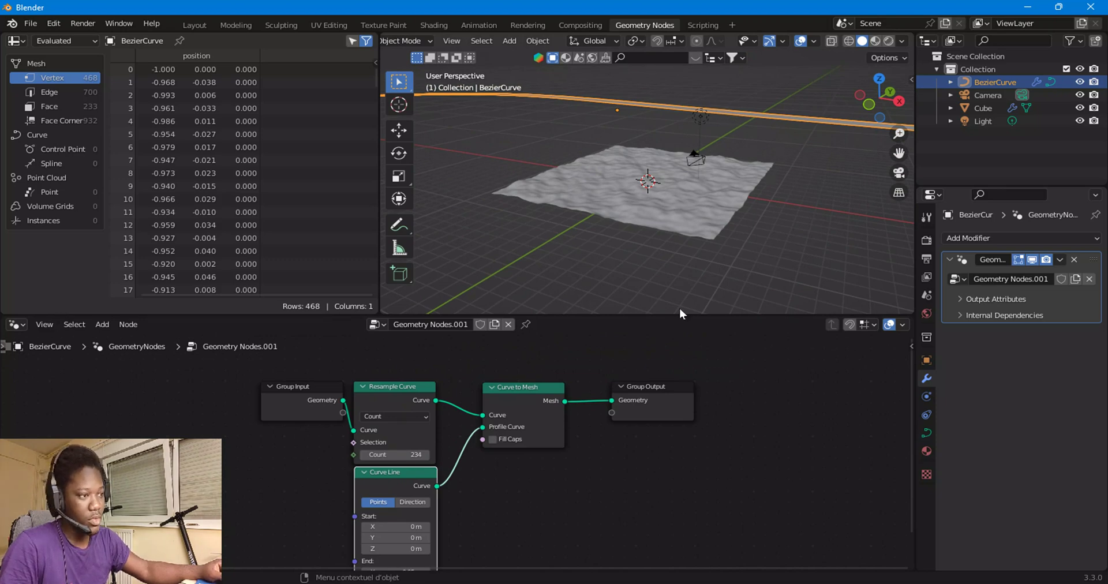
scroll(587, 445, up, 2)
drag(496, 405, 446, 407)
drag(700, 410, 784, 409)
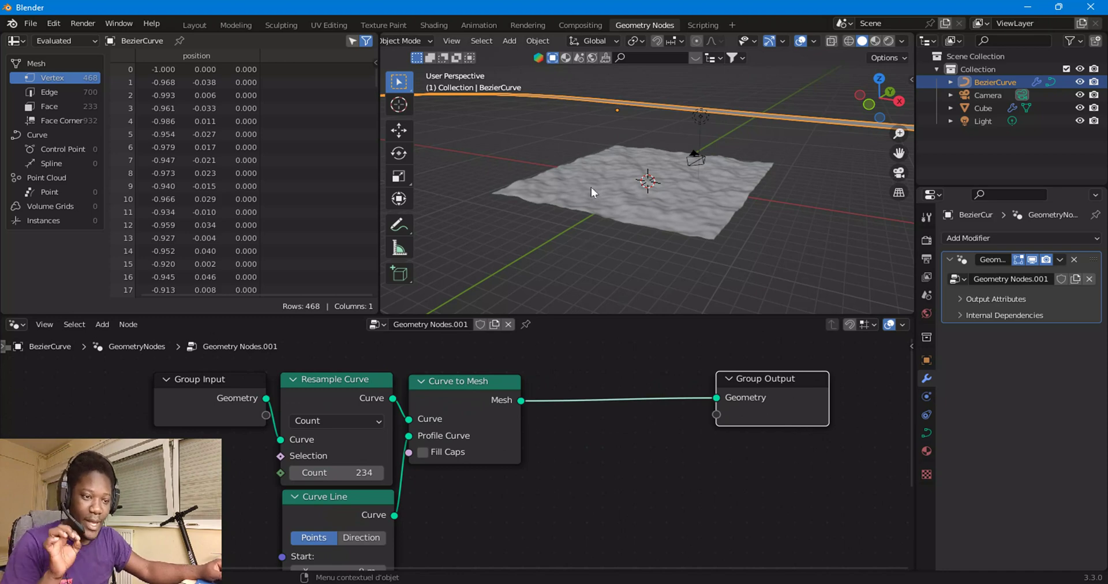
Step: Bring the Cube terrain into the curve's node tree as an Object Info node placed below Curve to Mesh
click(995, 107)
drag(703, 364, 448, 504)
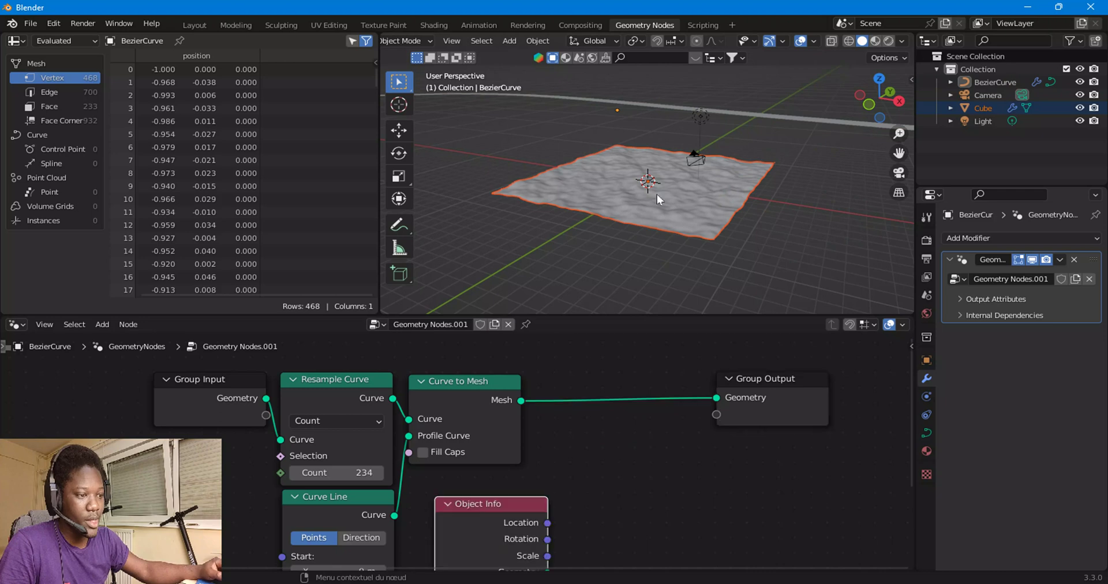
middle_drag(568, 470, 516, 408)
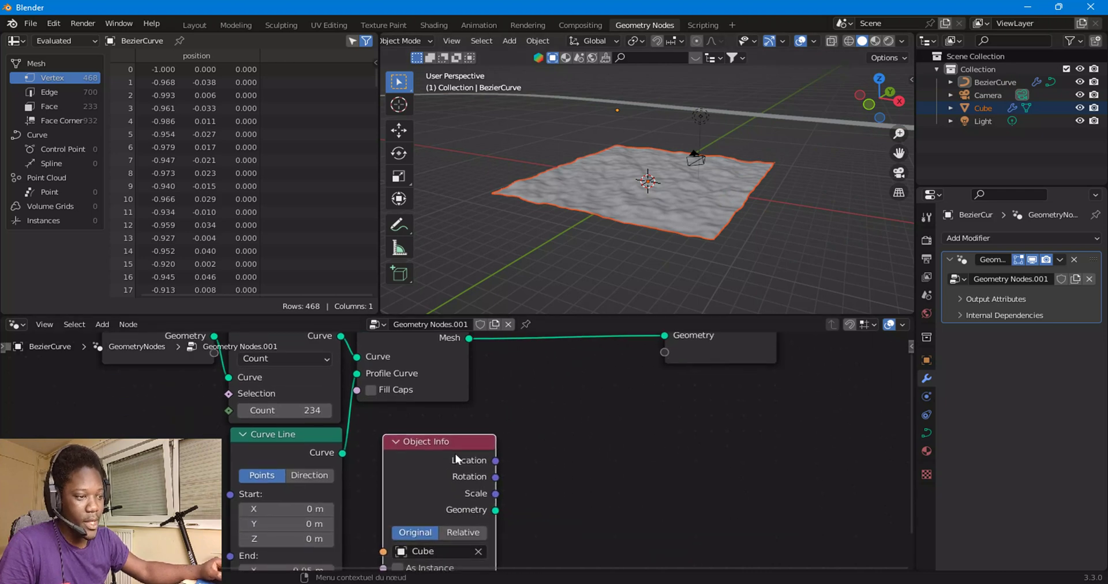
drag(429, 455, 413, 441)
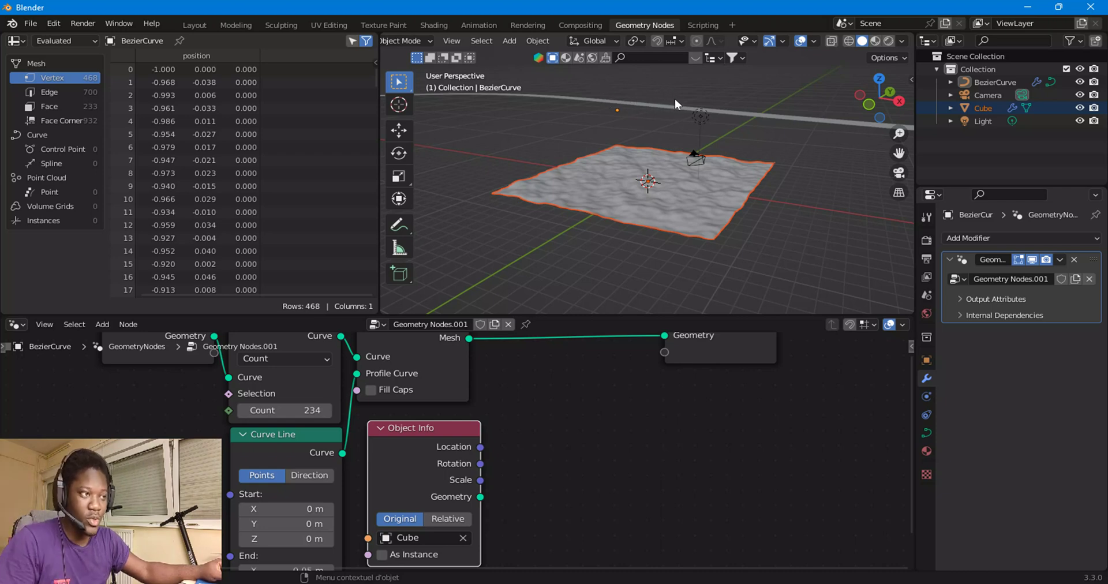
Step: Add a Transfer Attribute node with data type Vector and connect the Object Info Geometry output to its Source
click(104, 324)
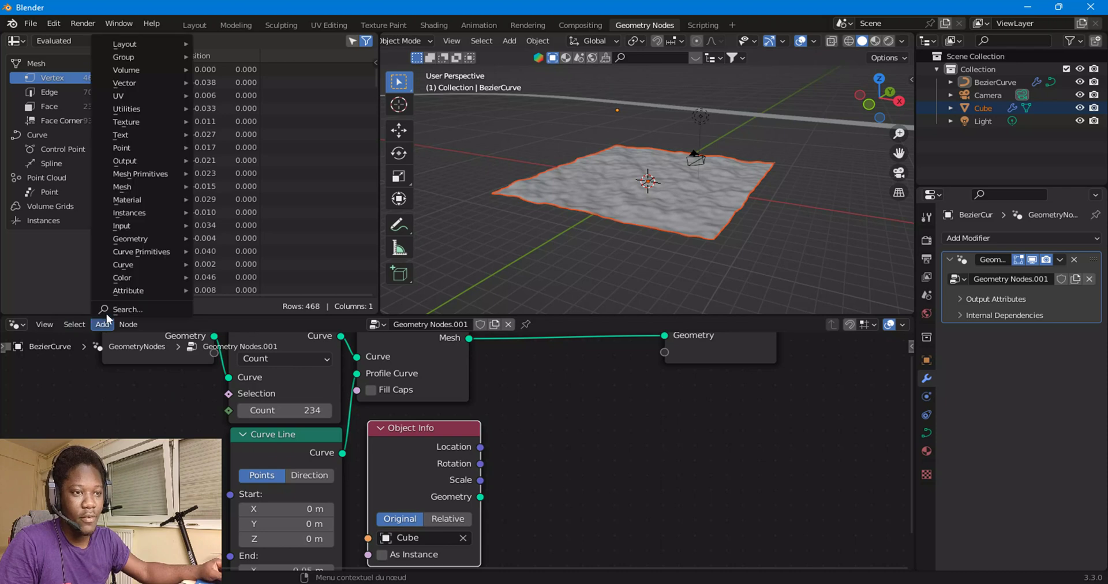
mouse_move(128, 291)
click(242, 355)
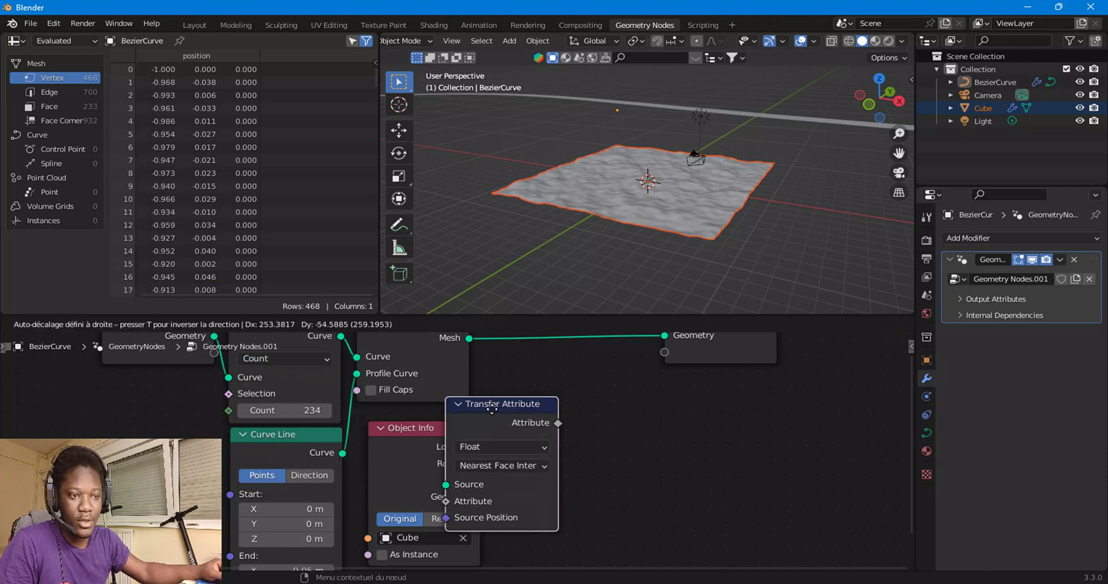
click(557, 420)
click(535, 465)
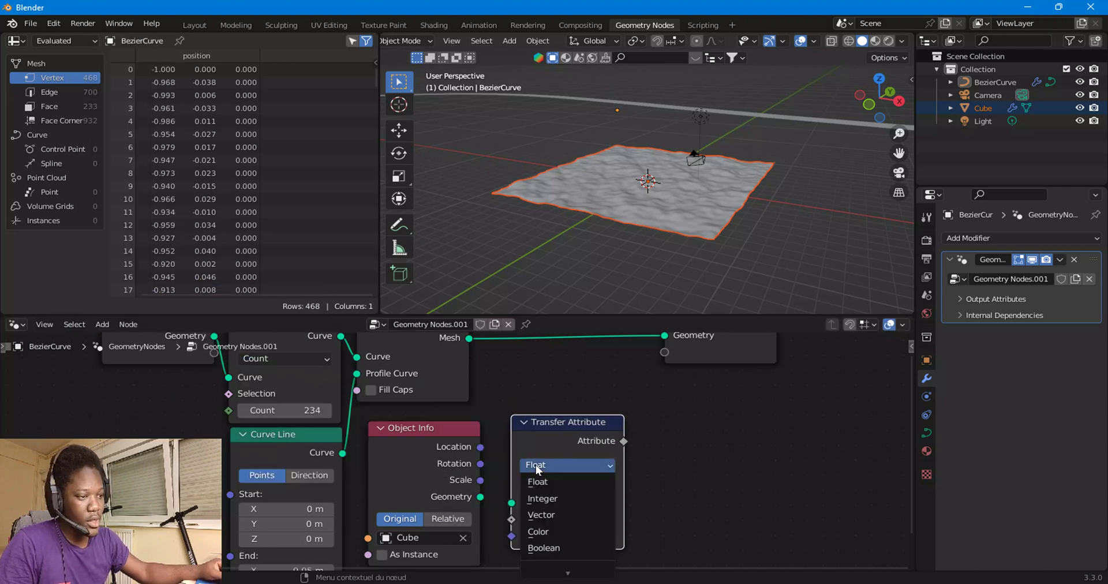
click(542, 515)
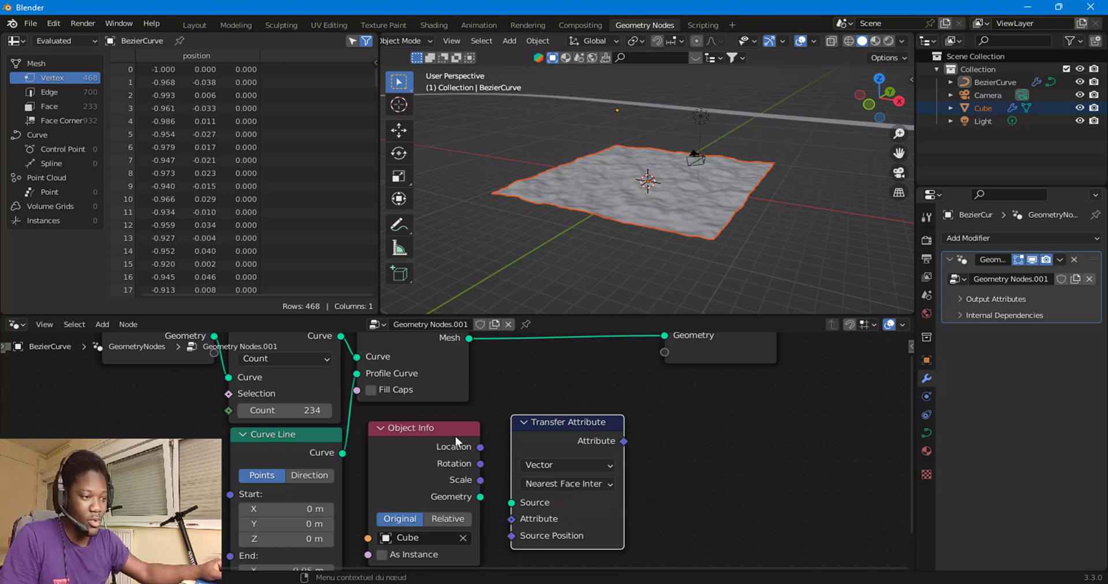
middle_drag(486, 498, 462, 436)
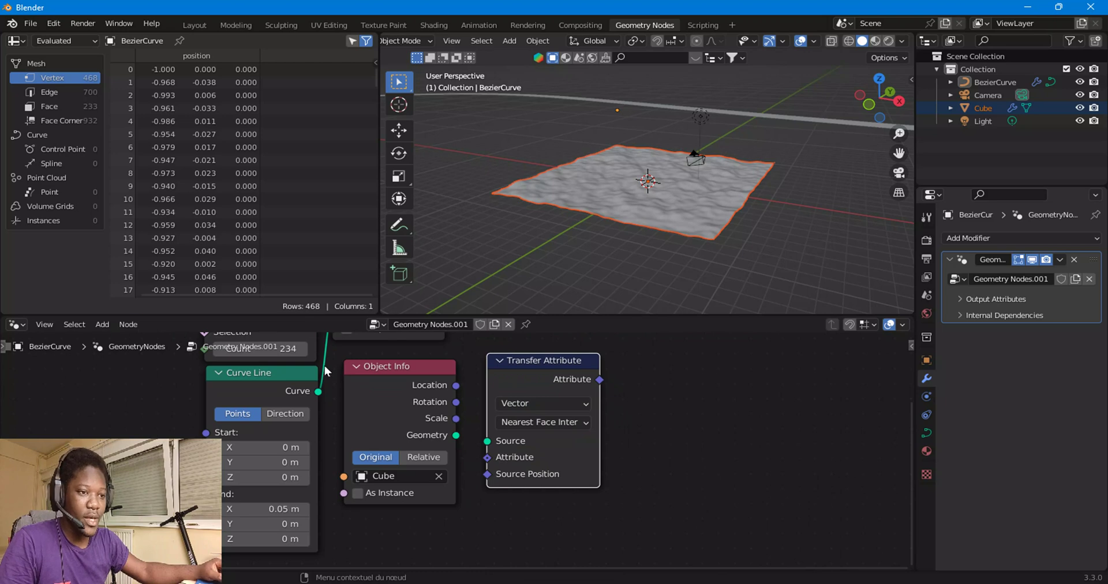
drag(456, 434, 489, 441)
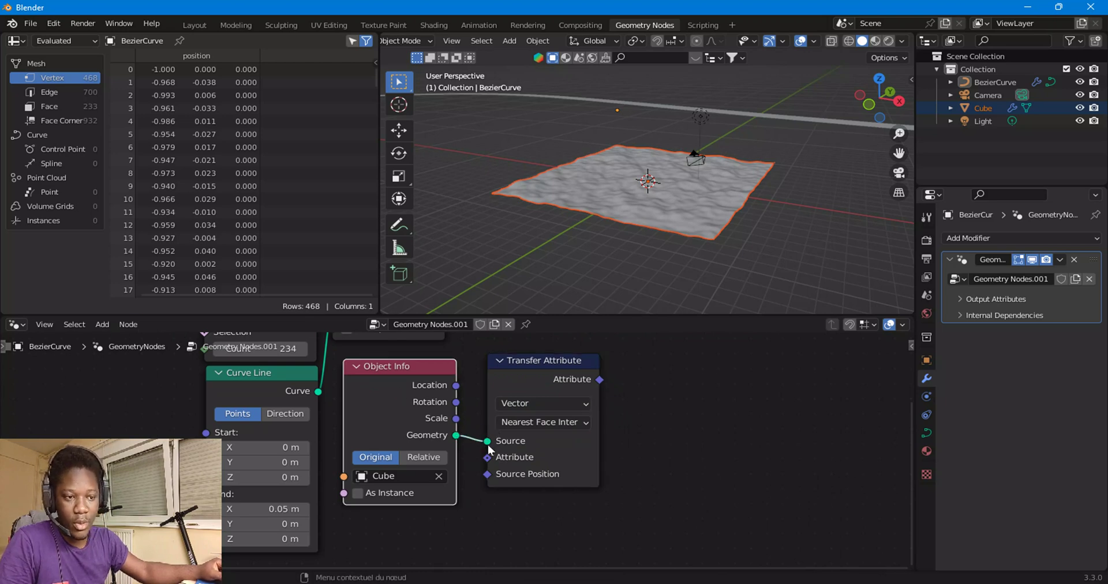
Step: Add a Position node below Object Info and connect it to the Attribute input of Transfer Attribute
click(107, 320)
mouse_move(133, 225)
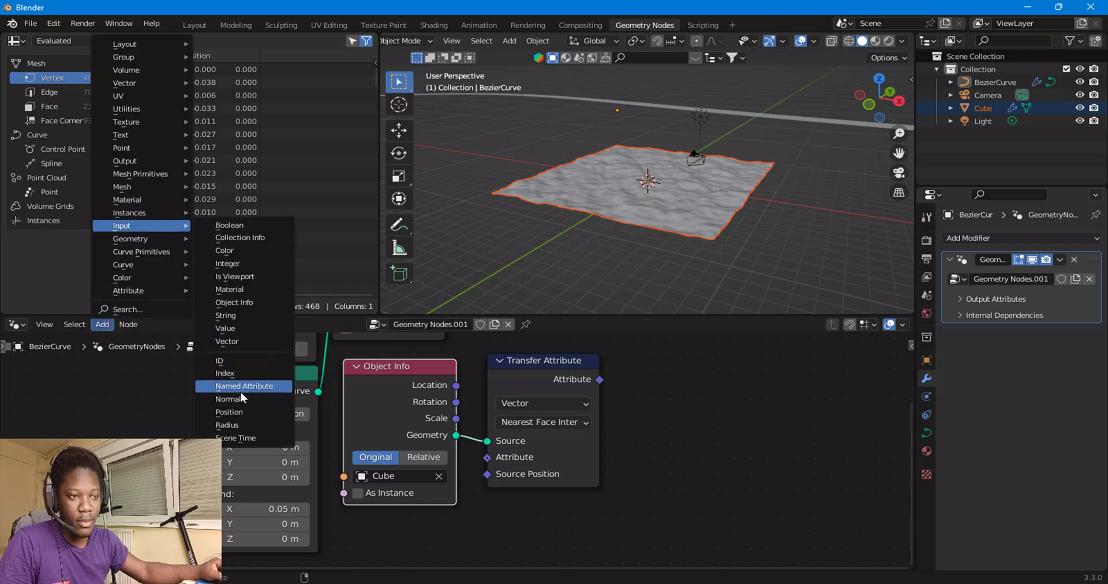
click(229, 411)
click(357, 523)
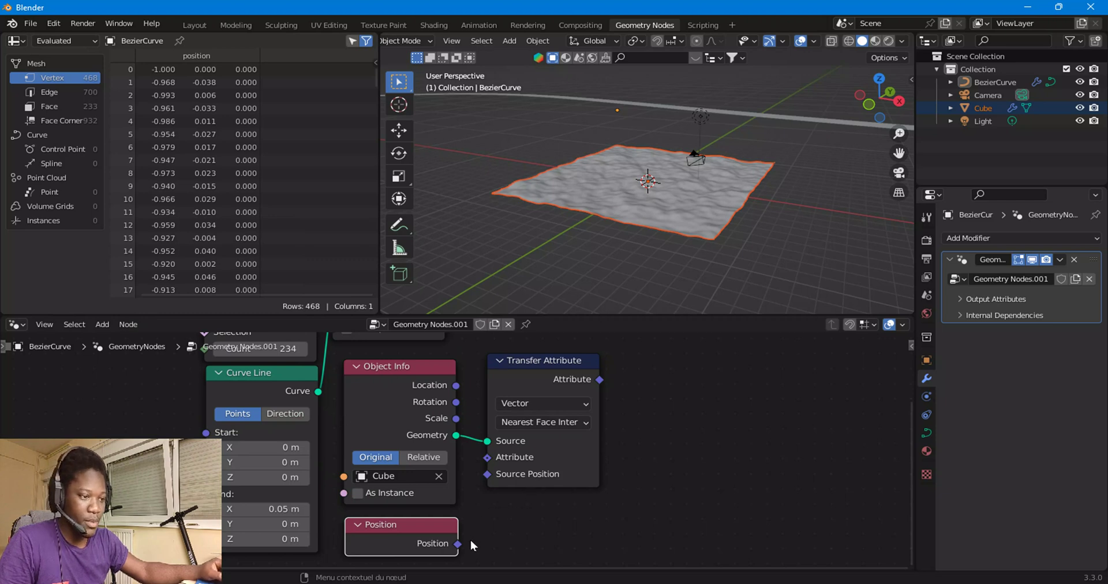
drag(458, 544, 487, 457)
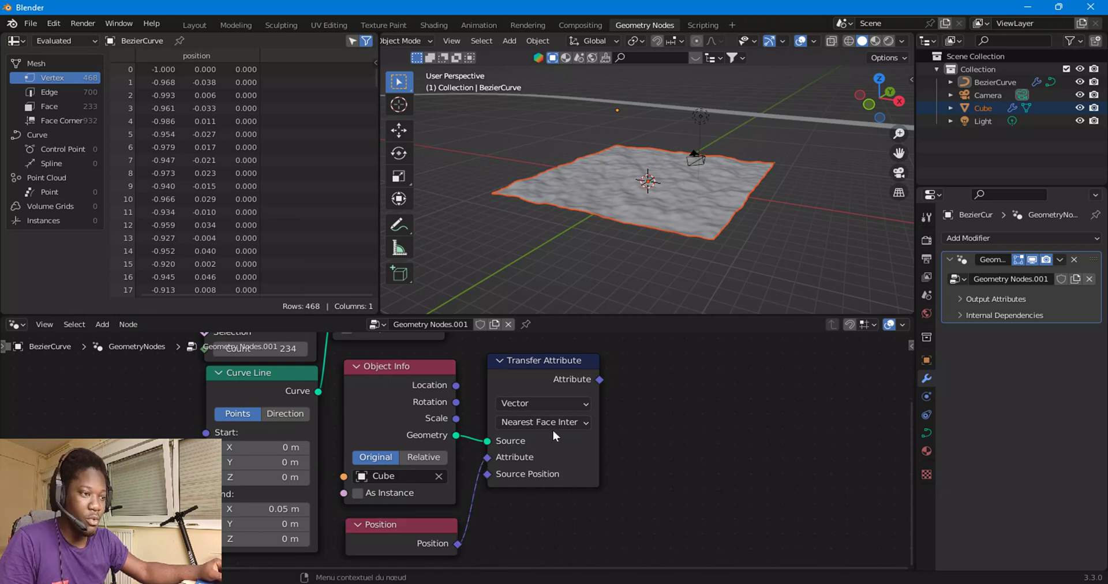
Step: Insert a Set Position node between Curve to Mesh and Group Output, and connect the Transfer Attribute output to its Position input
middle_drag(475, 368, 304, 470)
drag(536, 375, 772, 379)
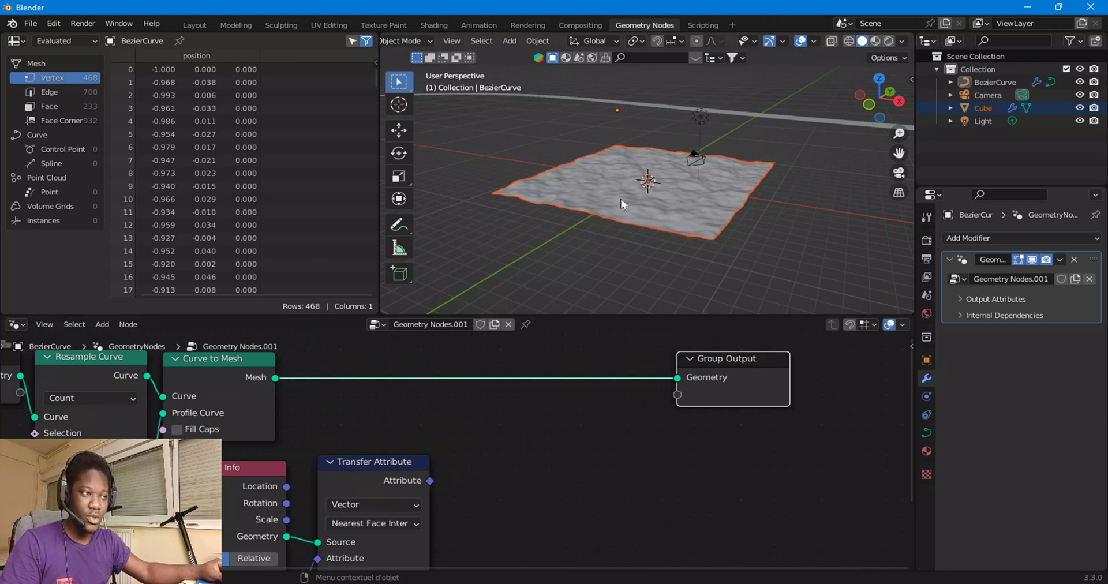
click(101, 325)
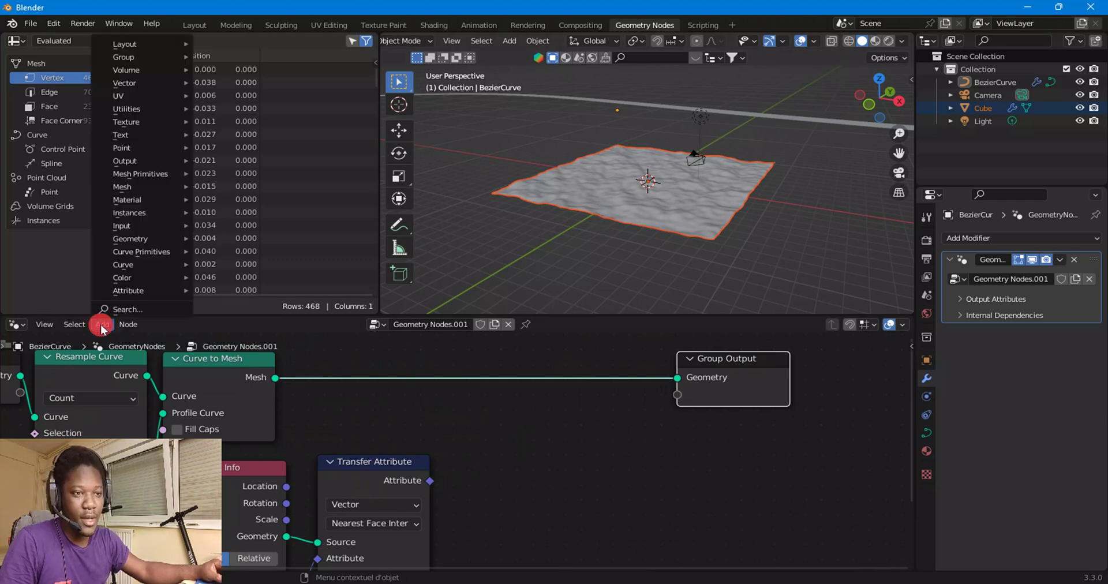
mouse_move(144, 238)
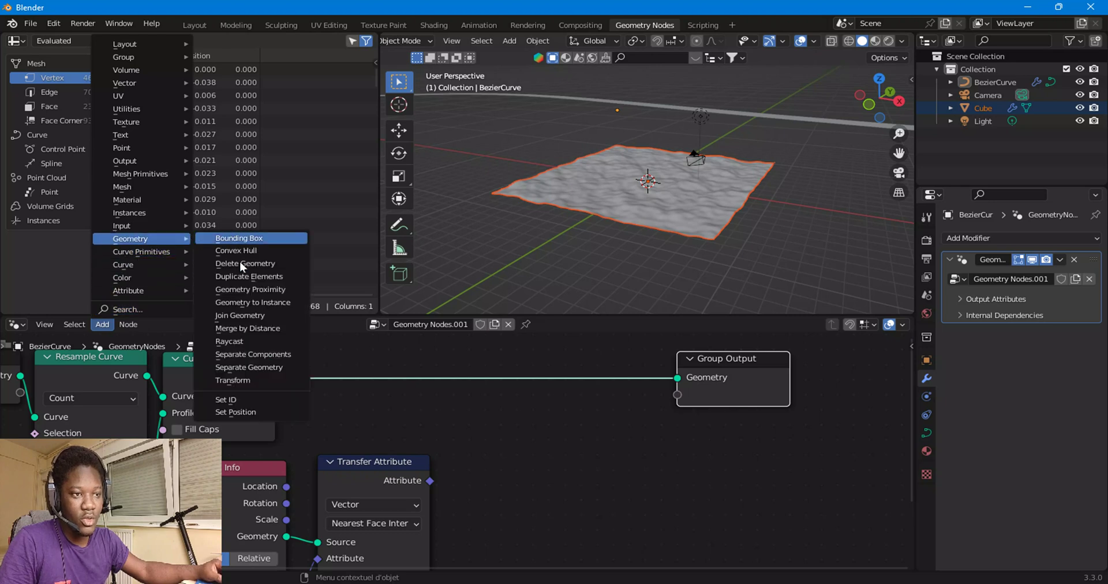
click(253, 412)
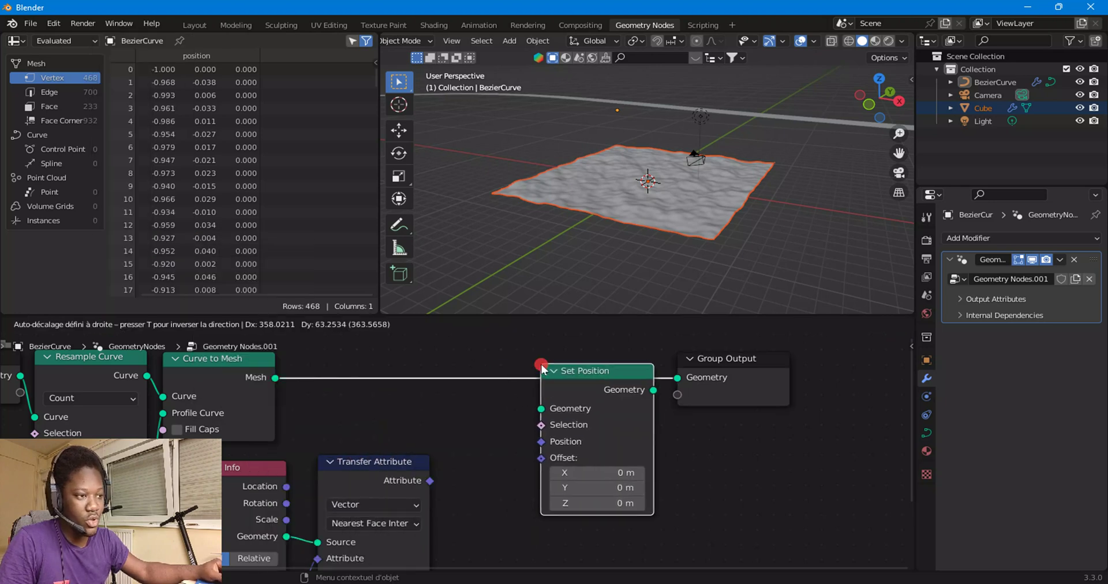
click(503, 370)
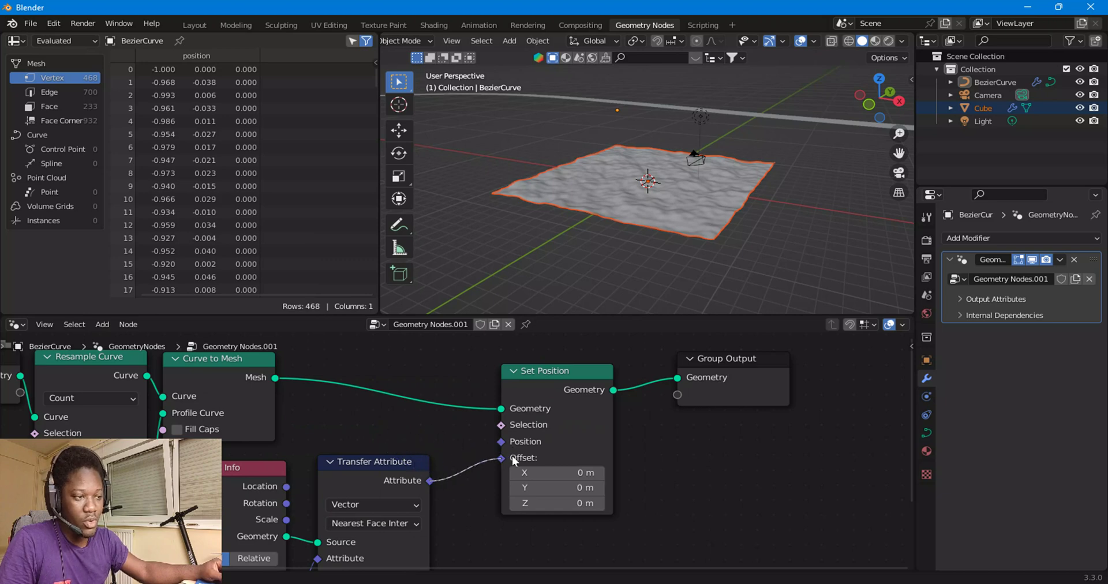
drag(509, 444, 509, 443)
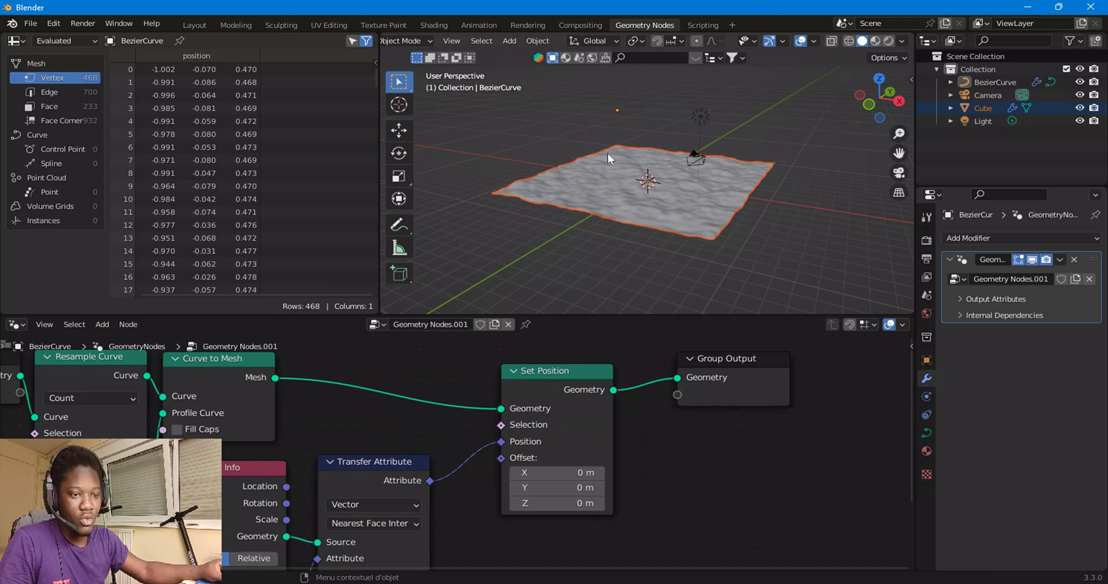
Step: Switch the Object Info node's transform space to Relative and check the road strip on the terrain
mouse_move(608, 153)
middle_down()
mouse_move(606, 182)
mouse_move(612, 163)
middle_up()
middle_drag(365, 460, 477, 397)
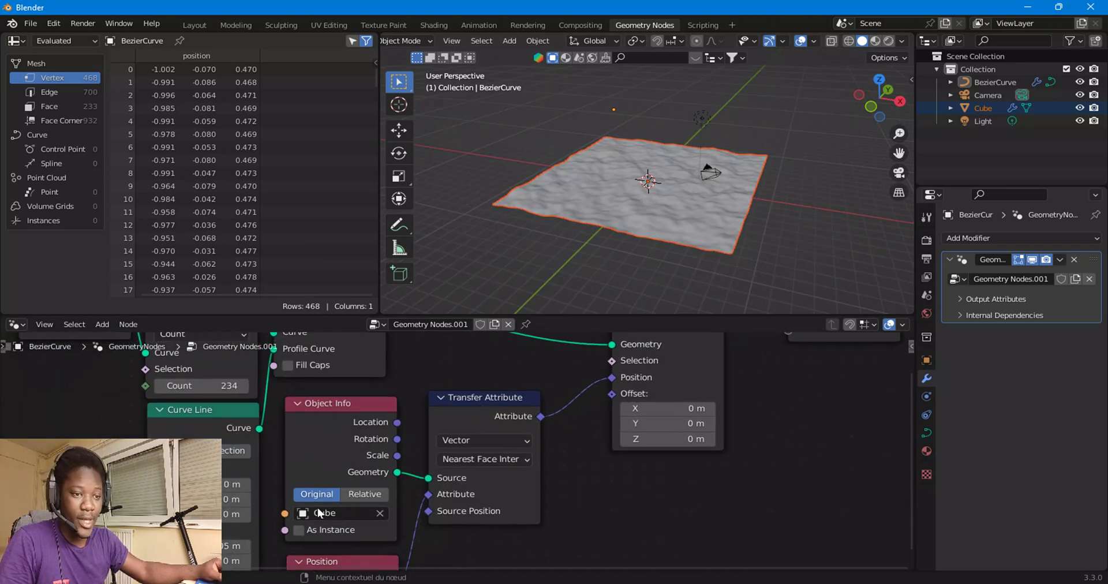
click(364, 496)
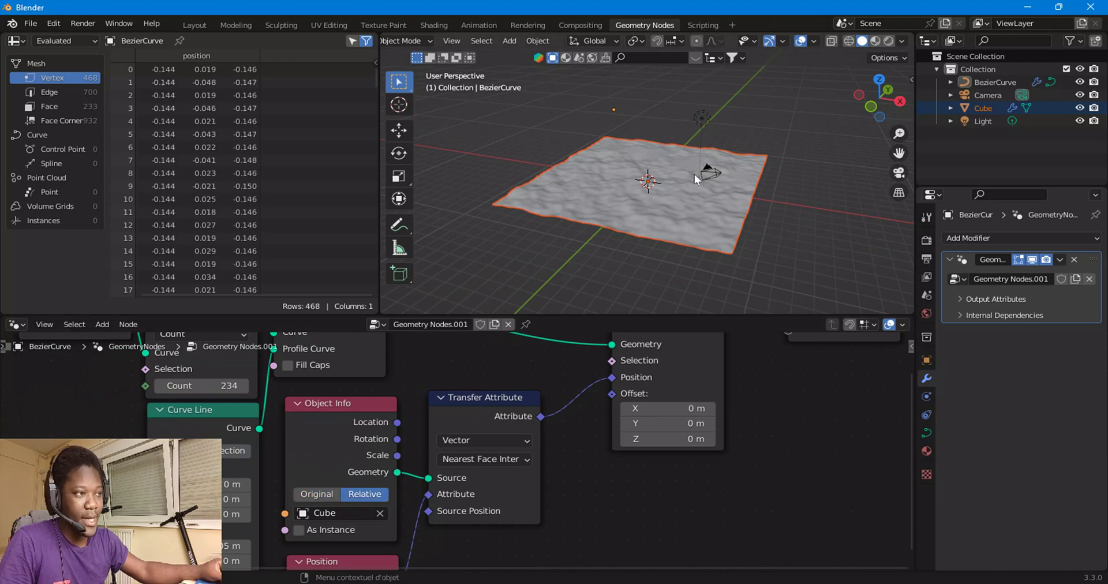
scroll(696, 176, up, 5)
middle_drag(709, 169, 706, 239)
scroll(716, 234, down, 5)
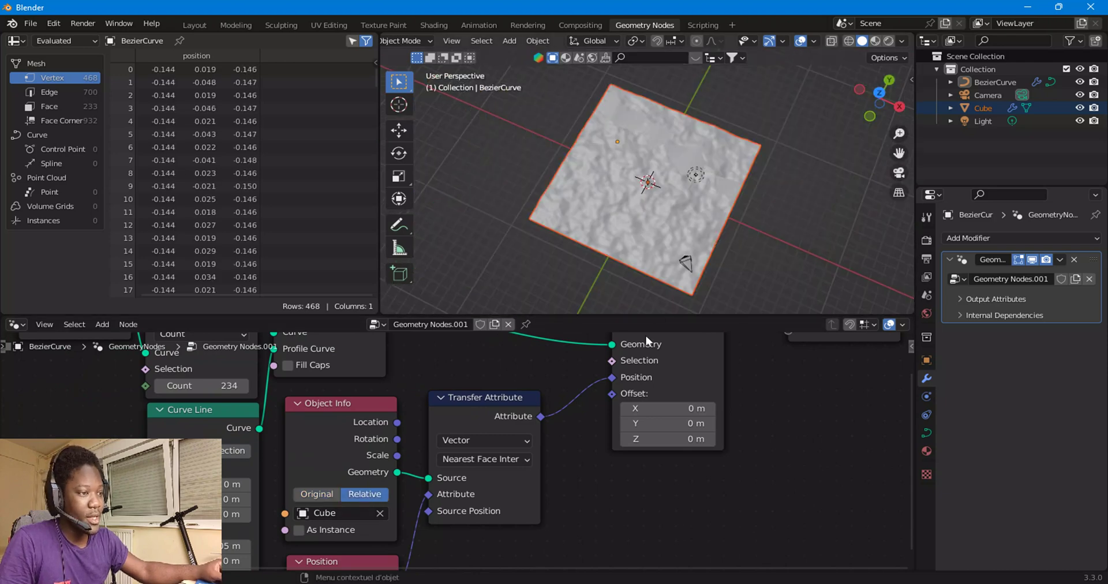
Step: Show the viewport in wireframe and examine the road strip against the terrain mesh from several angles
middle_drag(542, 464, 511, 544)
click(849, 39)
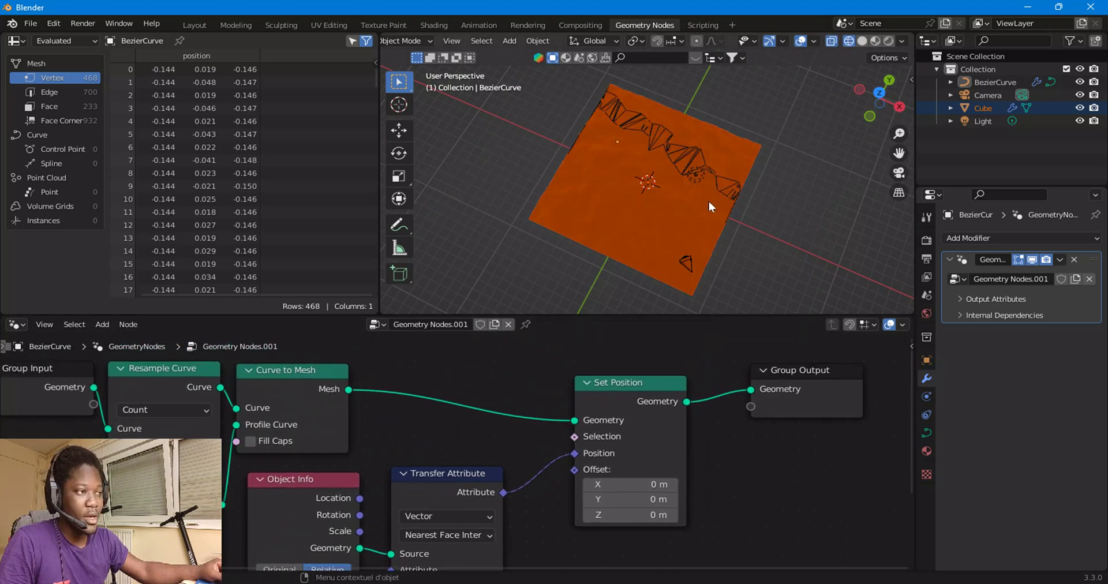
middle_drag(709, 202, 622, 96)
scroll(712, 167, up, 3)
middle_drag(713, 168, 615, 269)
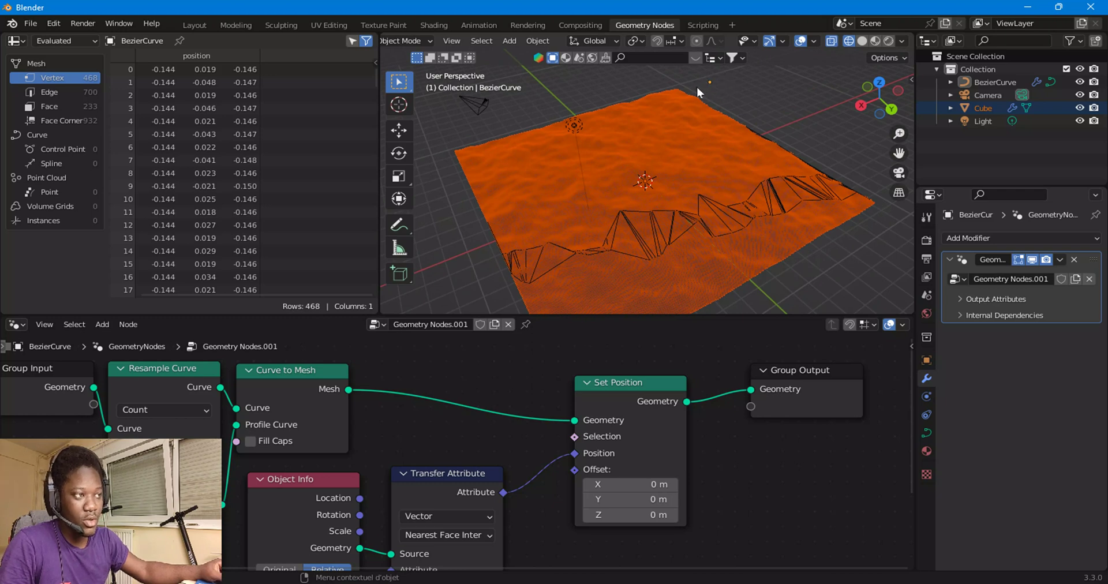
mouse_move(683, 167)
middle_down()
mouse_move(626, 184)
mouse_move(662, 168)
middle_up()
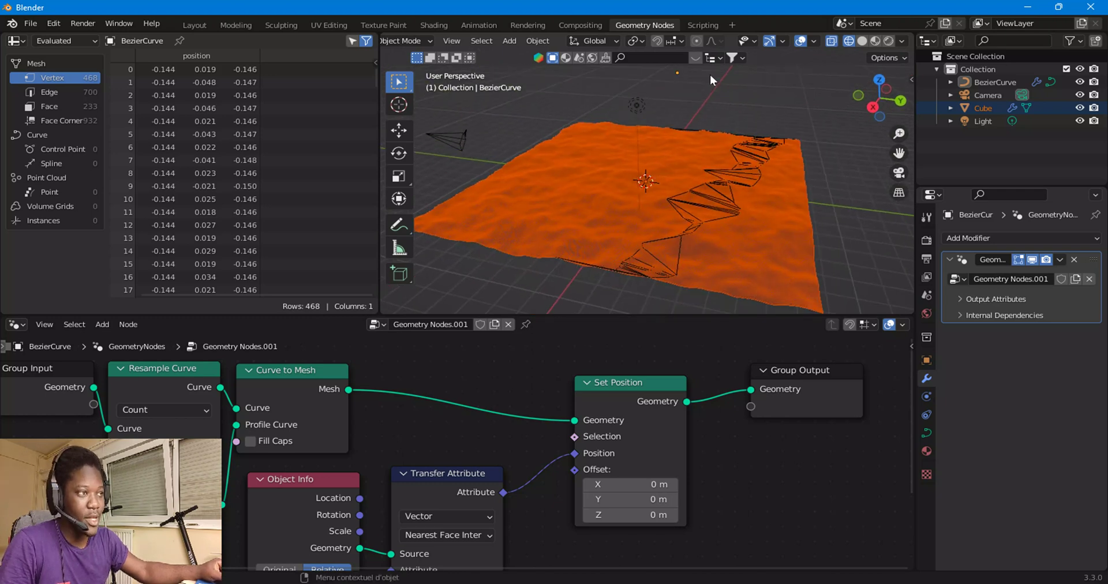
Step: Select the Bezier curve and lower it along the Z axis to around the terrain's level
click(760, 141)
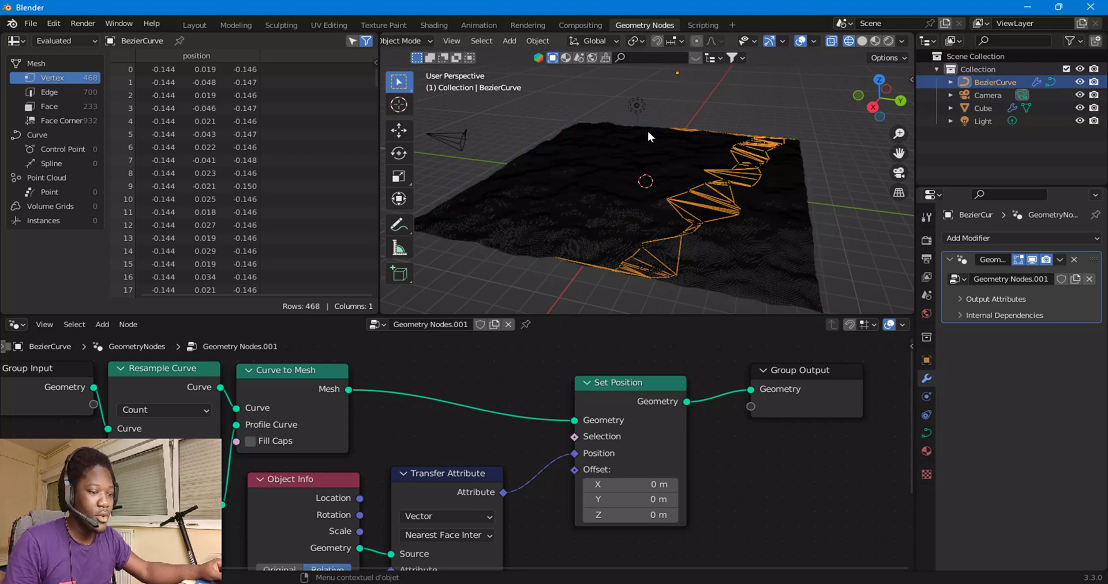
scroll(652, 128, down, 1)
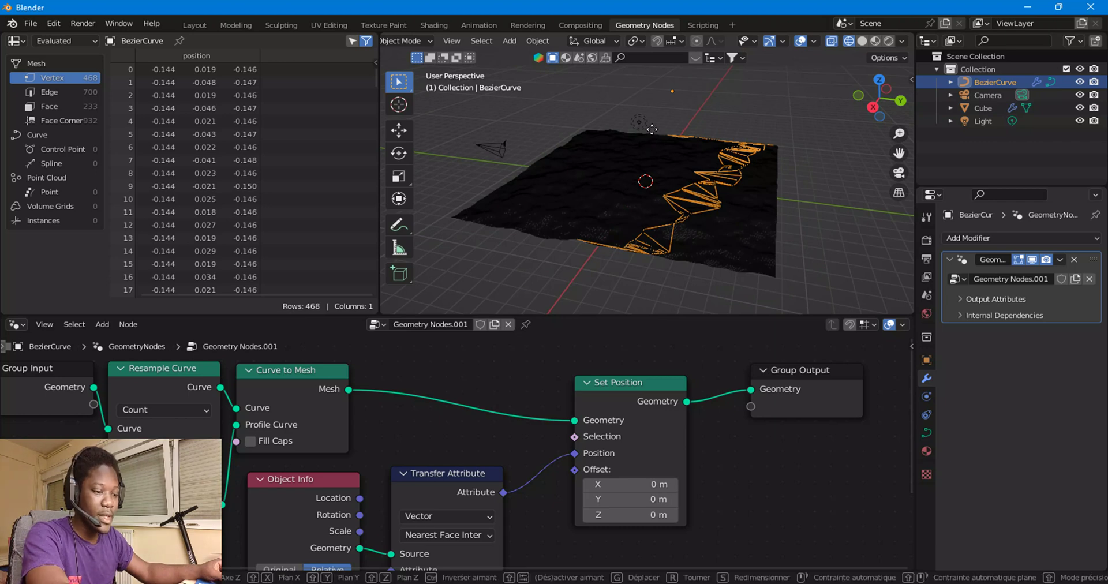
key(g)
key(z)
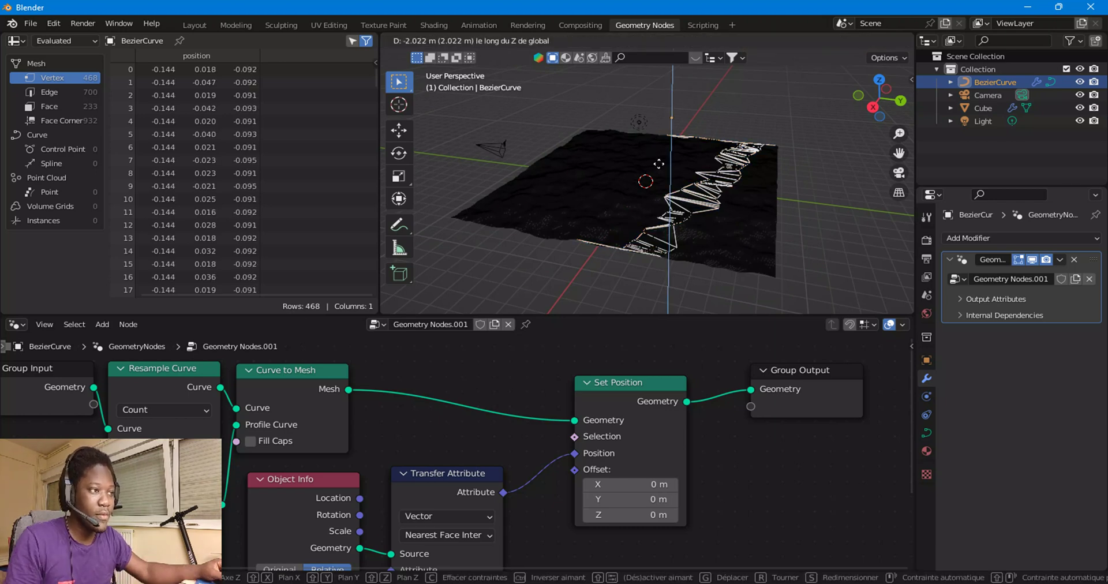
click(669, 209)
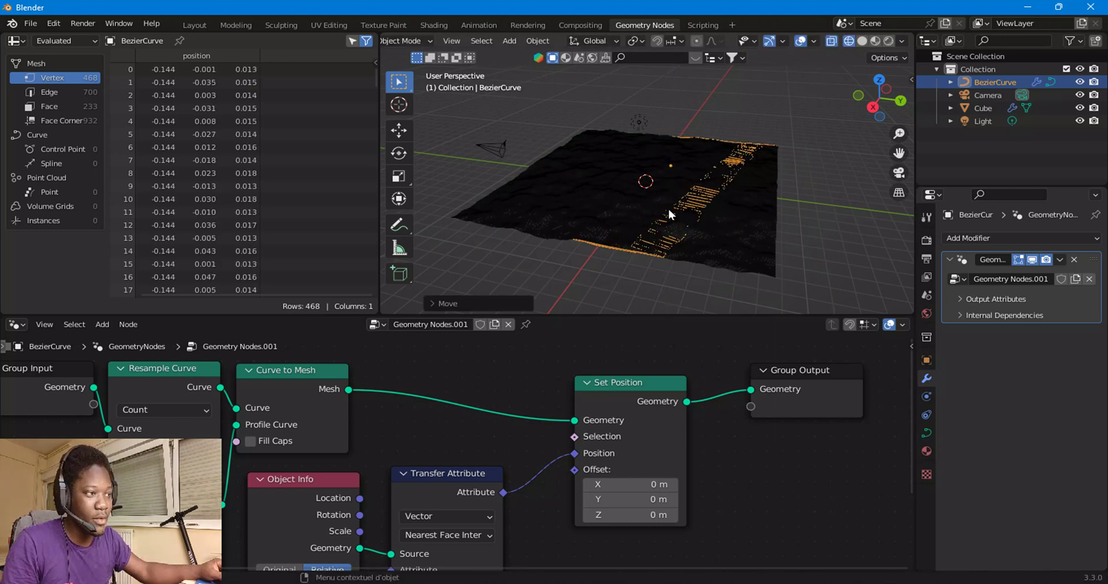
Step: Set the Bezier curve's origin to the 3D cursor
scroll(669, 208, up, 5)
middle_drag(669, 208, 667, 140)
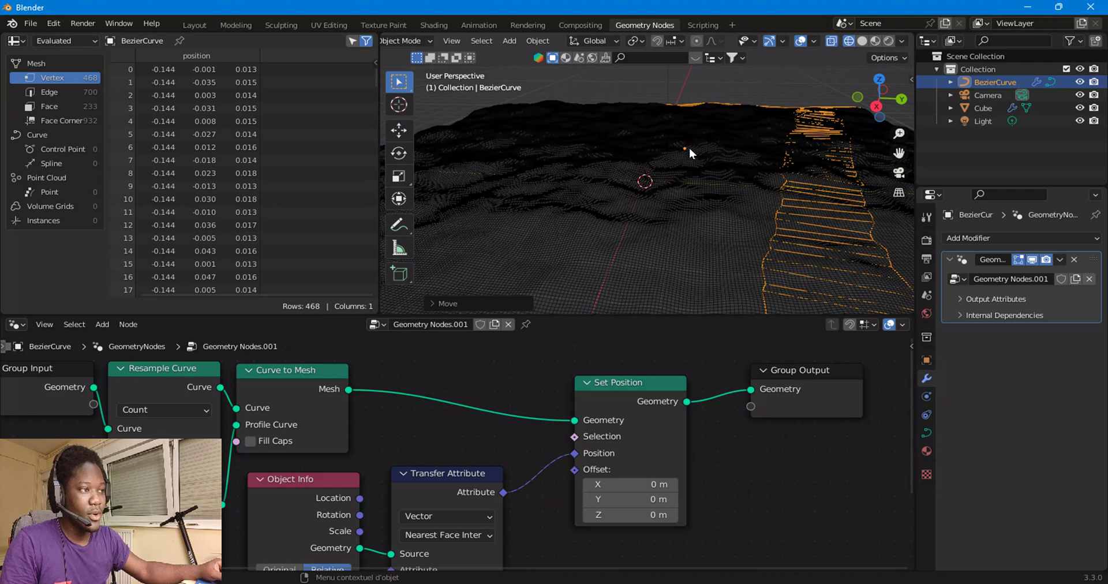
right_click(681, 108)
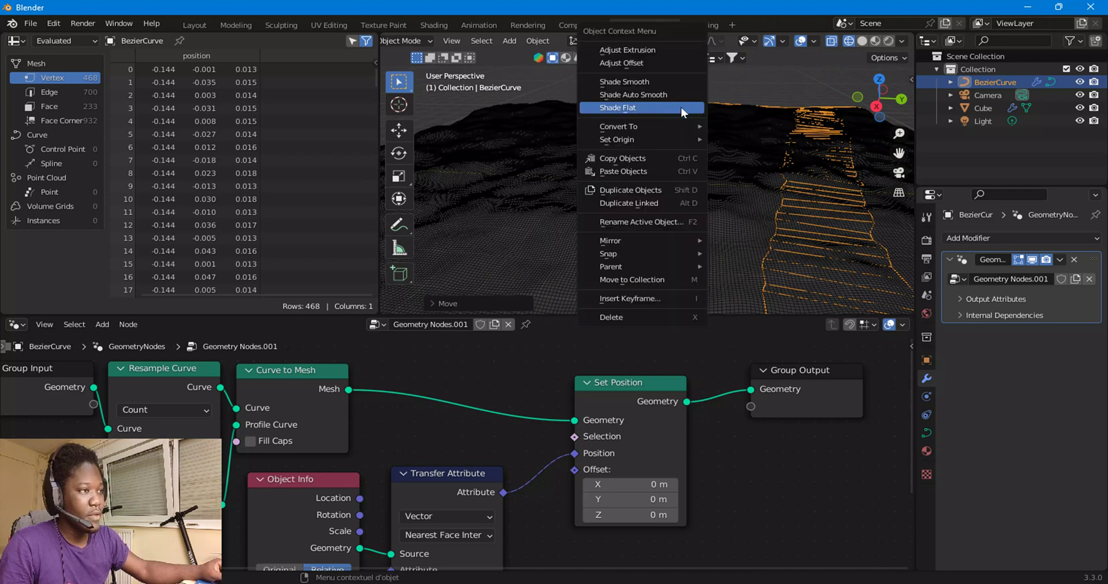
mouse_move(678, 134)
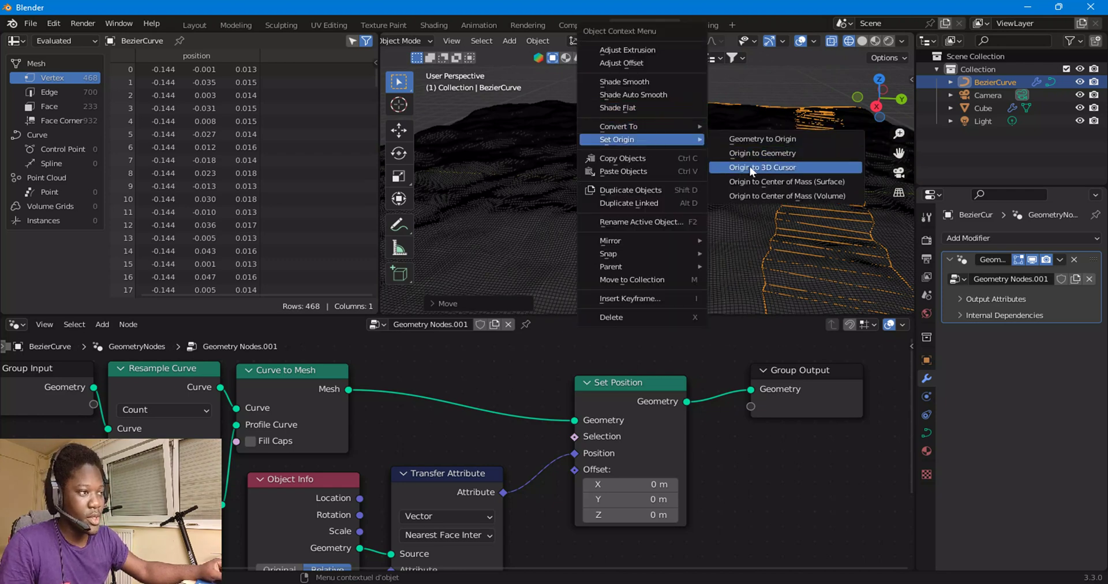
click(776, 168)
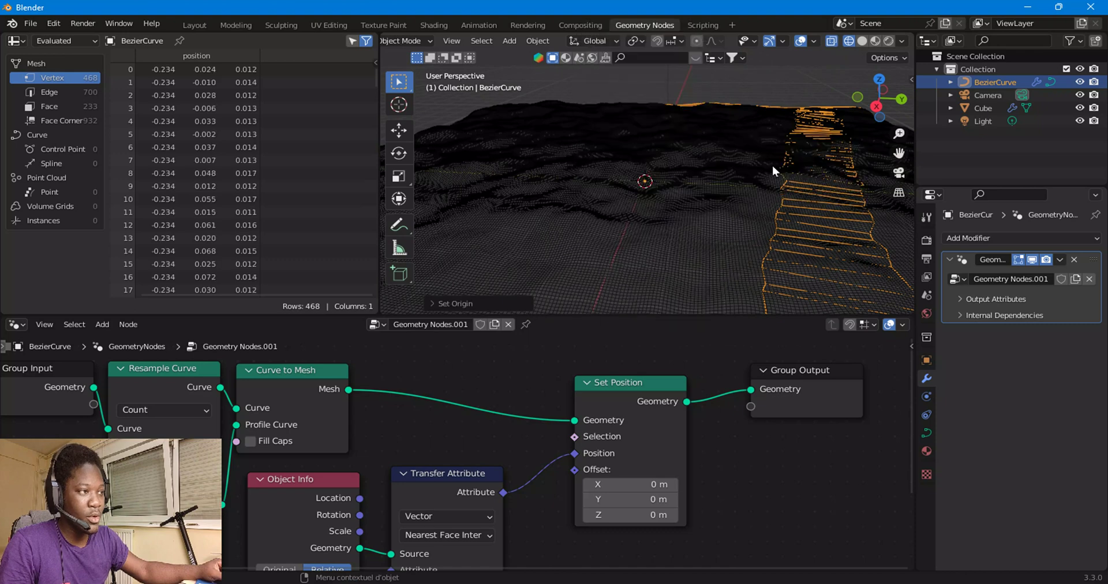
Step: Examine the projected road strip up close in wireframe, then return to solid shading and view it deselected
scroll(659, 181, down, 5)
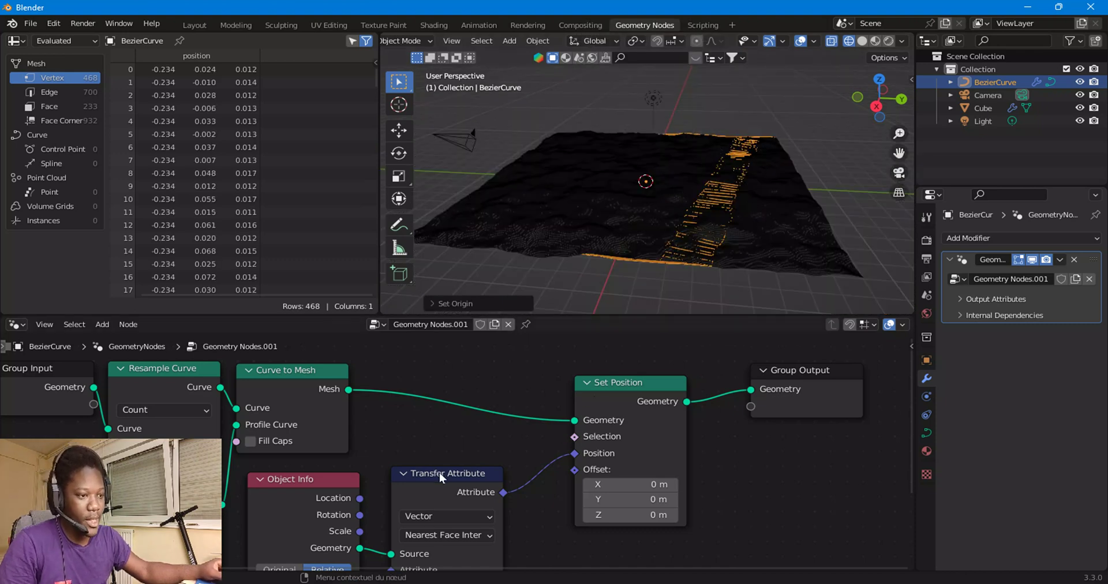
middle_drag(701, 515, 773, 504)
middle_drag(757, 175, 689, 168)
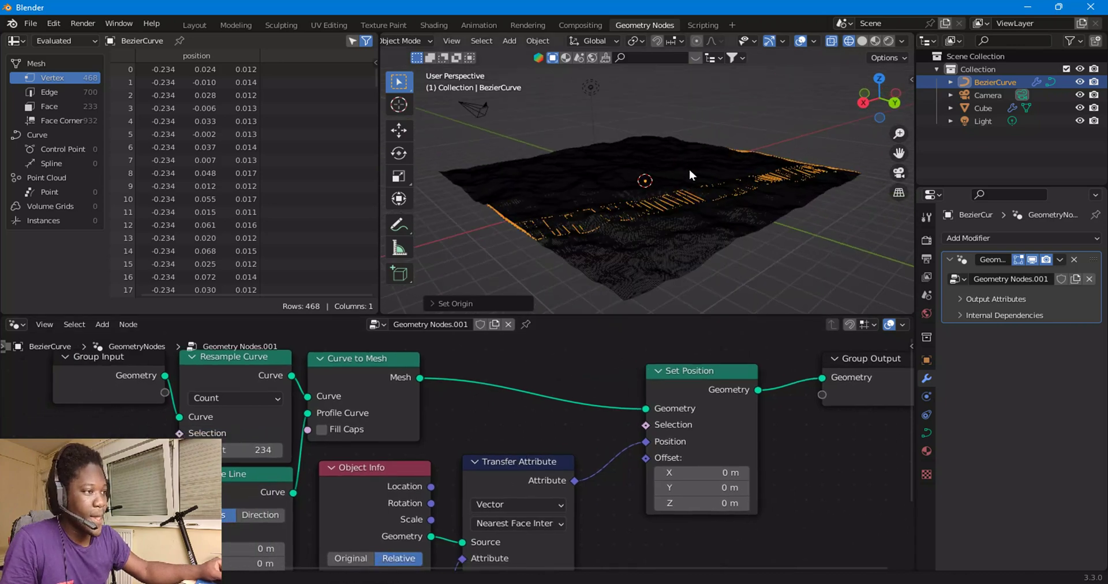
scroll(712, 189, up, 4)
middle_drag(744, 230, 749, 212)
scroll(744, 231, up, 2)
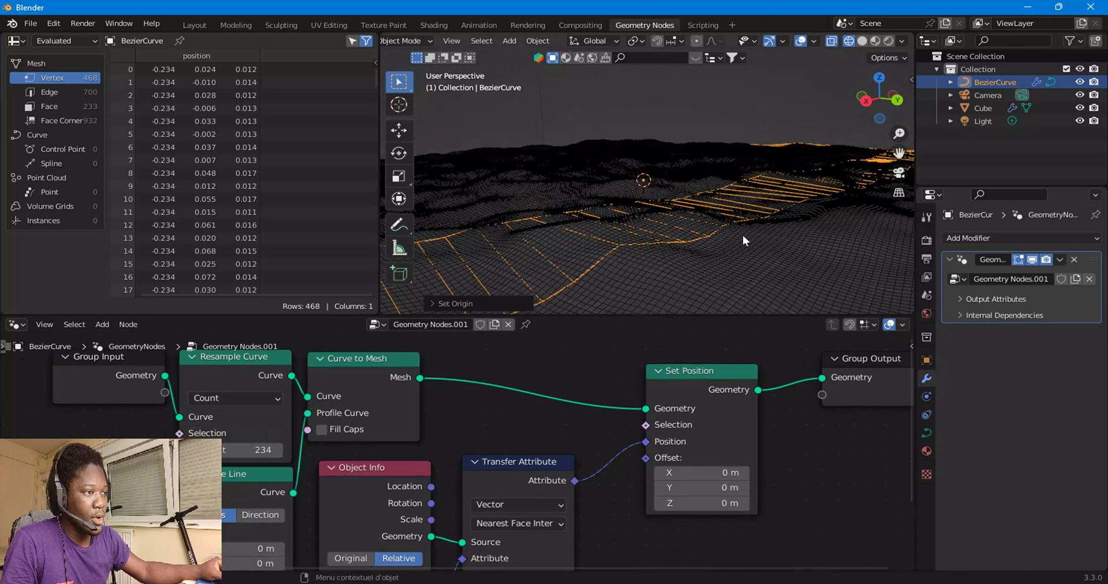
middle_drag(538, 423, 552, 385)
click(863, 41)
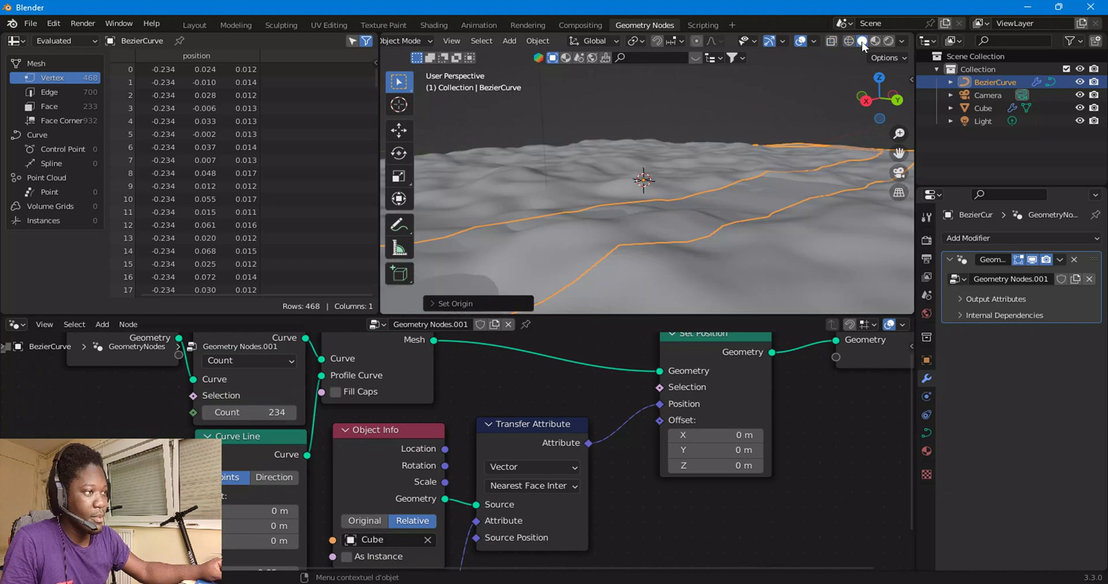
middle_drag(668, 178, 723, 184)
click(759, 70)
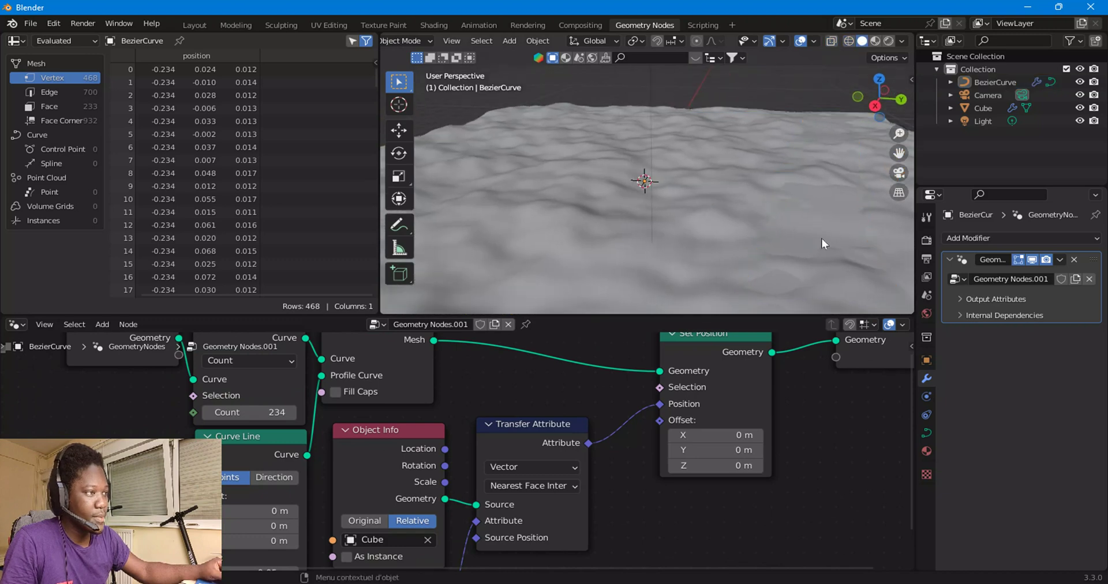
Step: Reselect the road curve and set the Resample Curve node's Count to 246
middle_drag(822, 238, 767, 209)
middle_drag(746, 169, 723, 241)
click(798, 131)
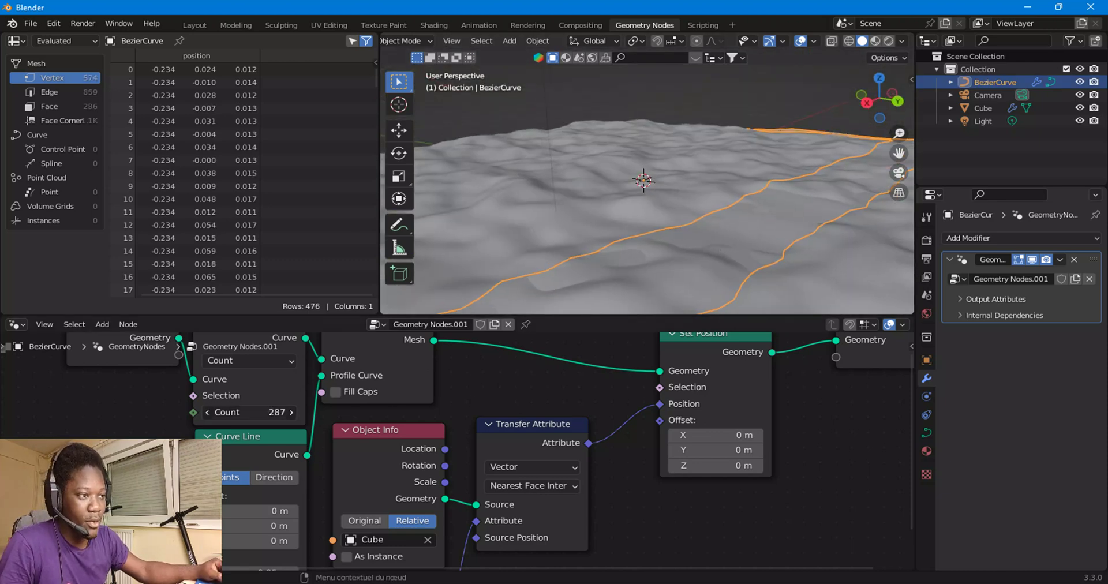
drag(279, 413, 256, 412)
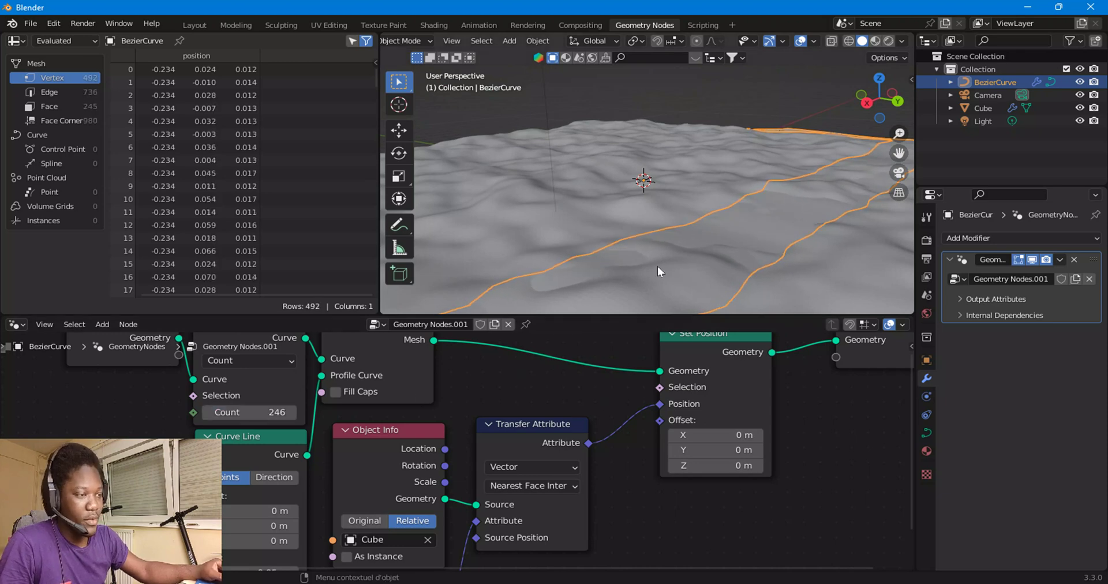
Step: Narrow the road strip by setting the Curve Line node's End X to 0.03 m
middle_drag(480, 483, 586, 437)
middle_drag(421, 522, 420, 469)
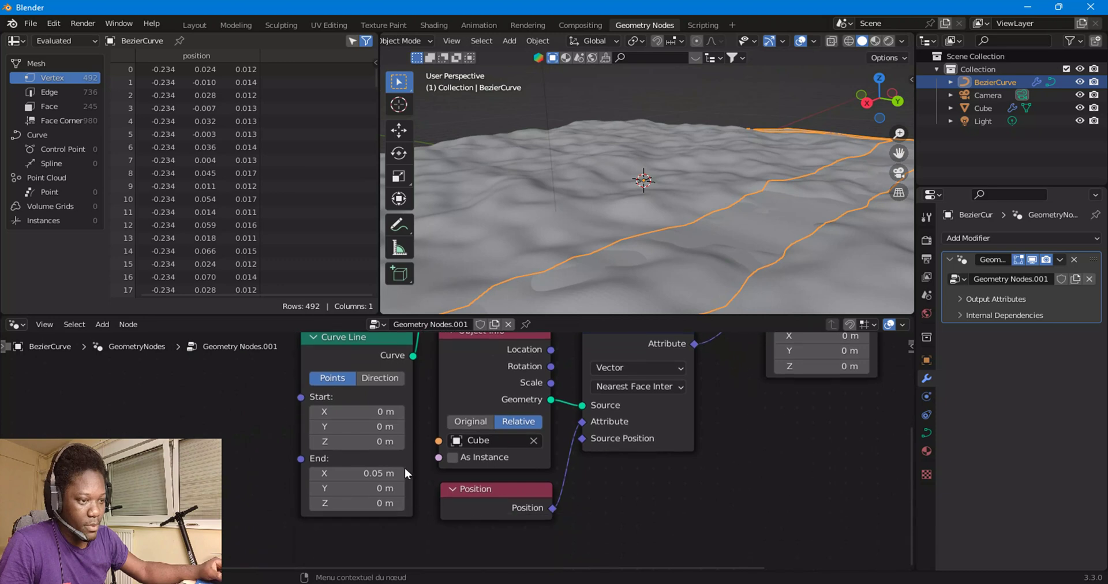
click(370, 473)
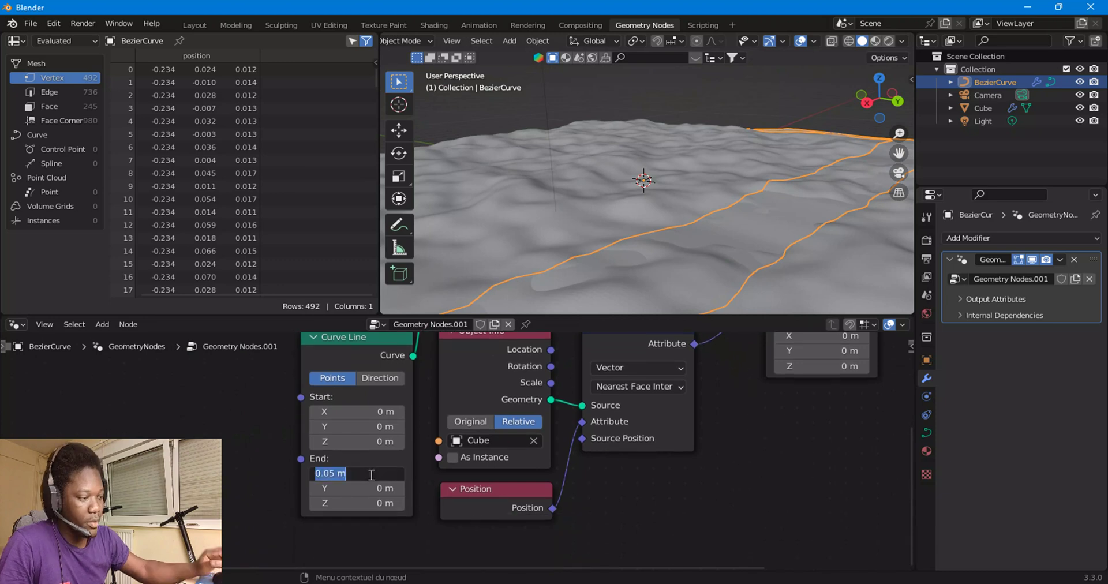
text(0)
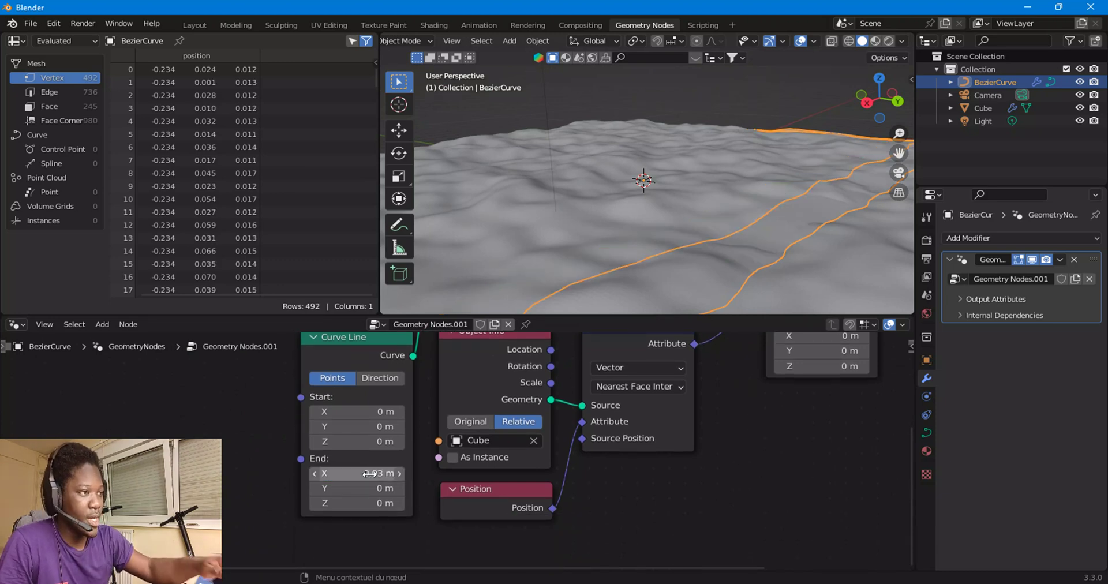
key(Return)
middle_drag(703, 230, 639, 255)
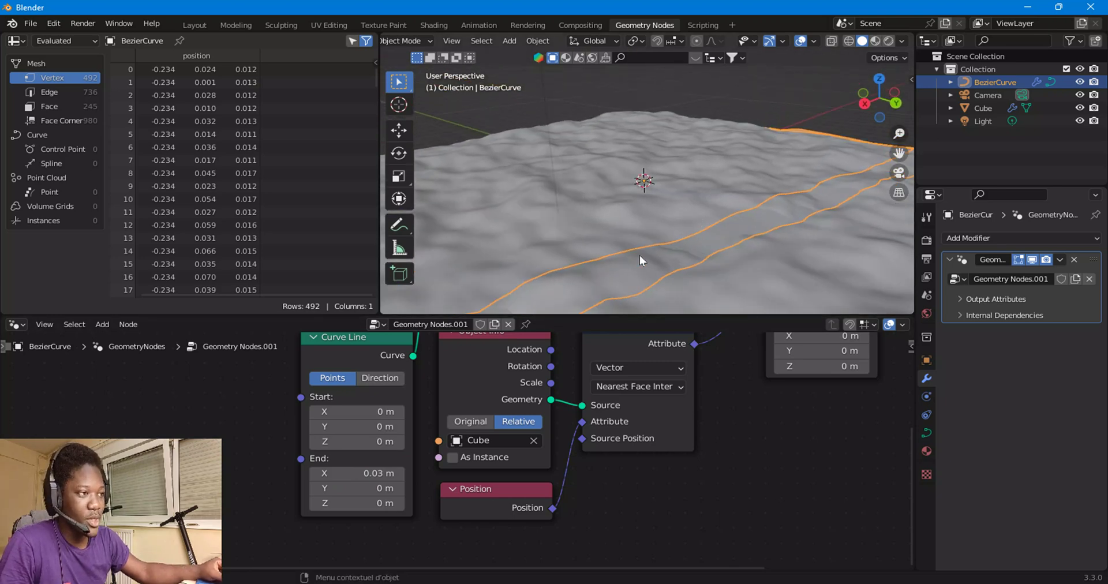
Step: Move Group Output further away to make room and insert an Extrude Mesh node between Set Position and Group Output
middle_drag(643, 380, 375, 414)
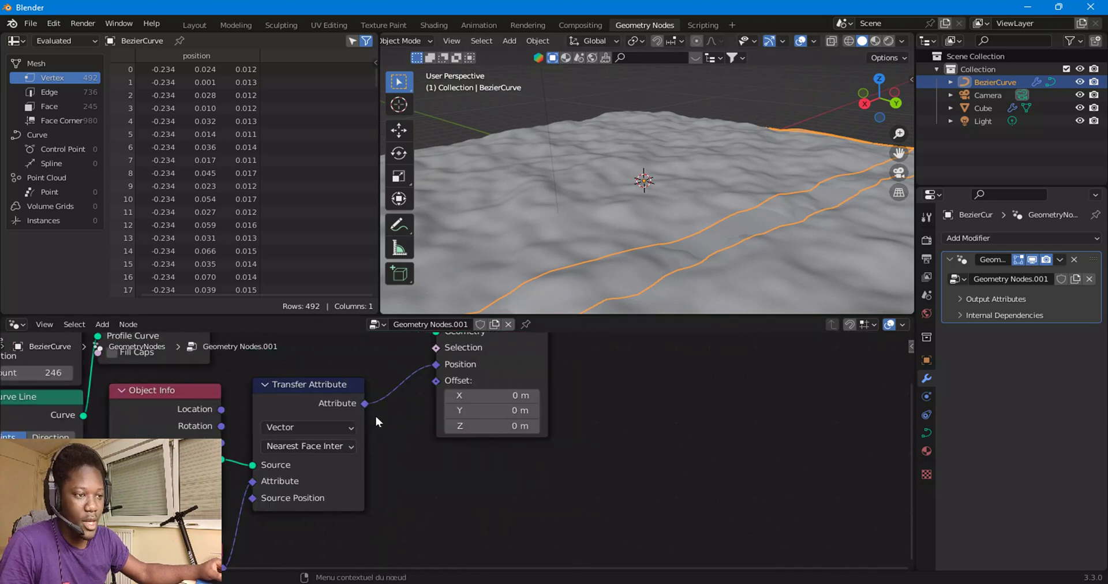
middle_drag(503, 353, 349, 443)
drag(519, 404, 740, 418)
middle_drag(464, 426, 431, 451)
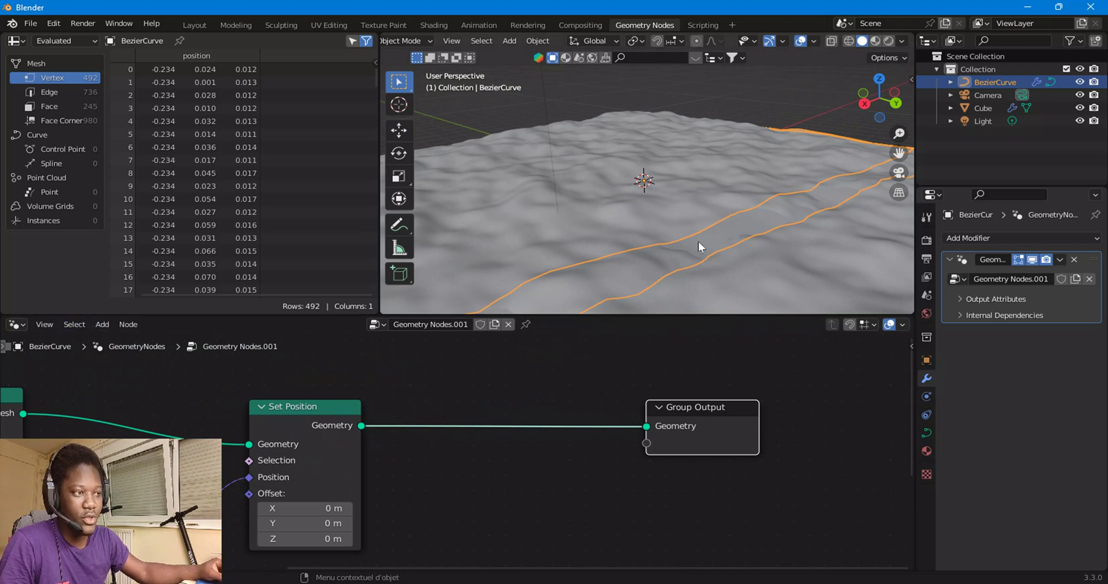
click(107, 324)
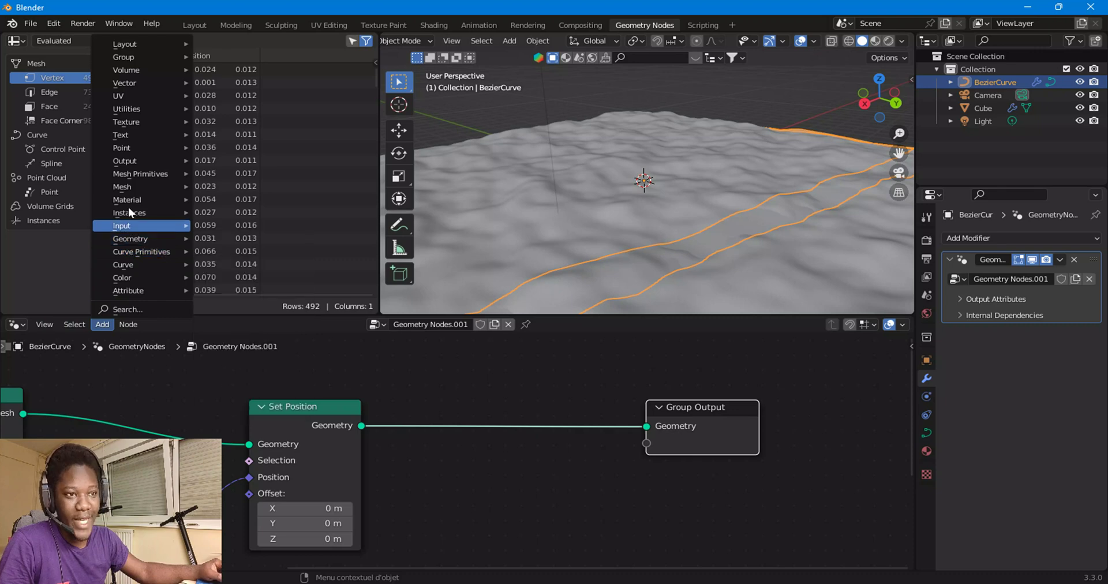
mouse_move(143, 190)
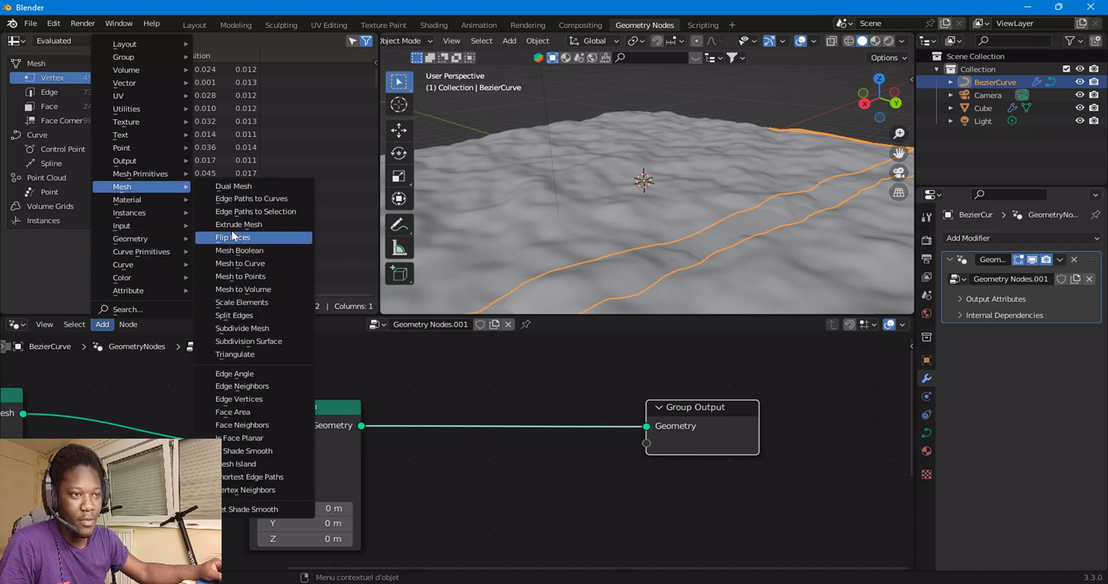
click(271, 225)
click(491, 392)
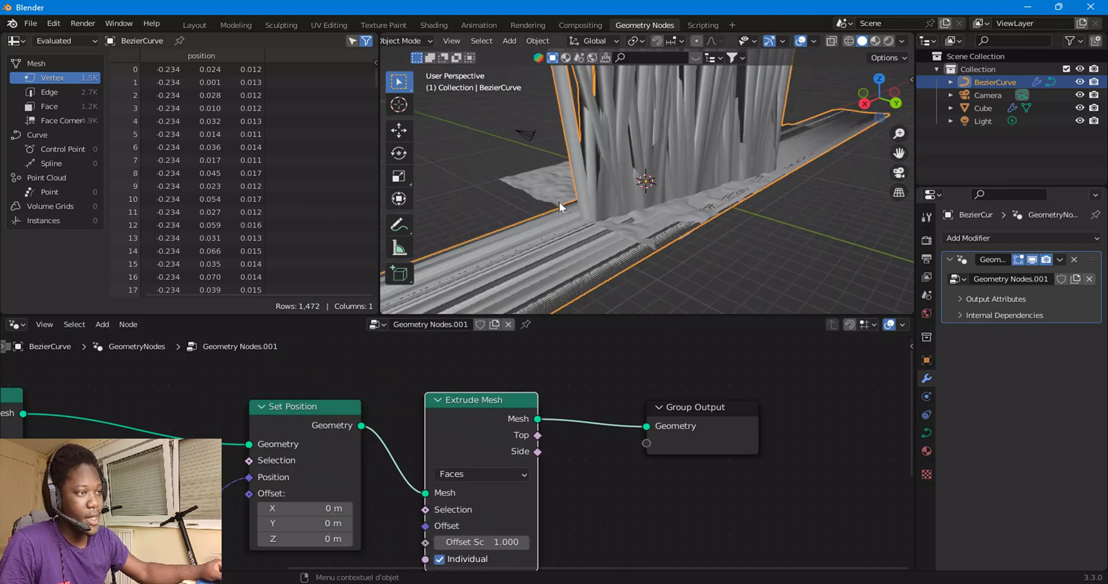
Step: Turn off Individual on the Extrude Mesh node and set its Offset Scale to 0.1
scroll(559, 202, down, 2)
scroll(623, 193, down, 2)
middle_drag(619, 195, 746, 199)
middle_drag(513, 436, 511, 388)
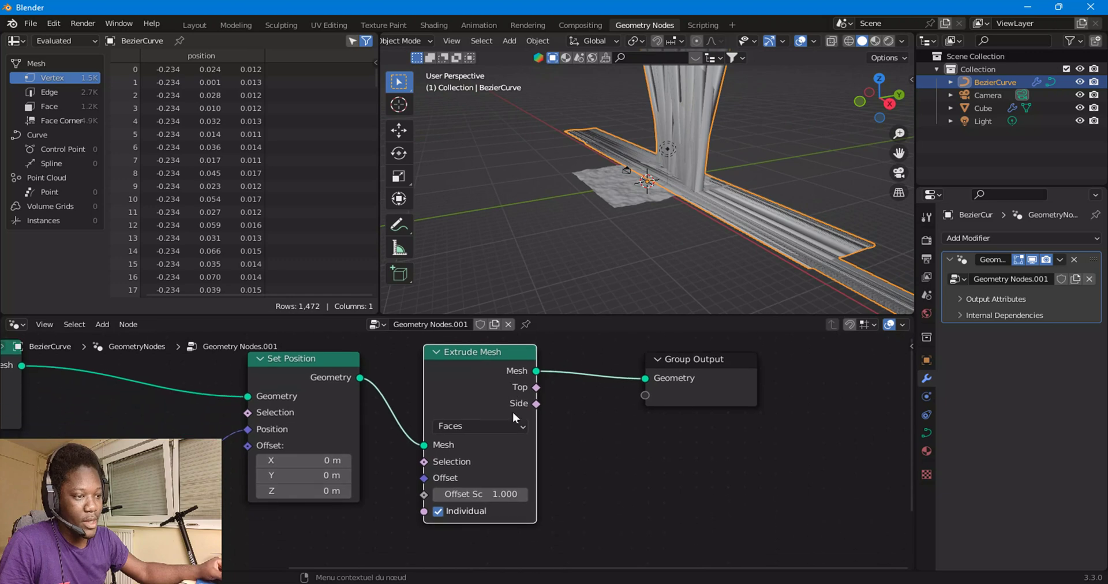
scroll(456, 450, up, 2)
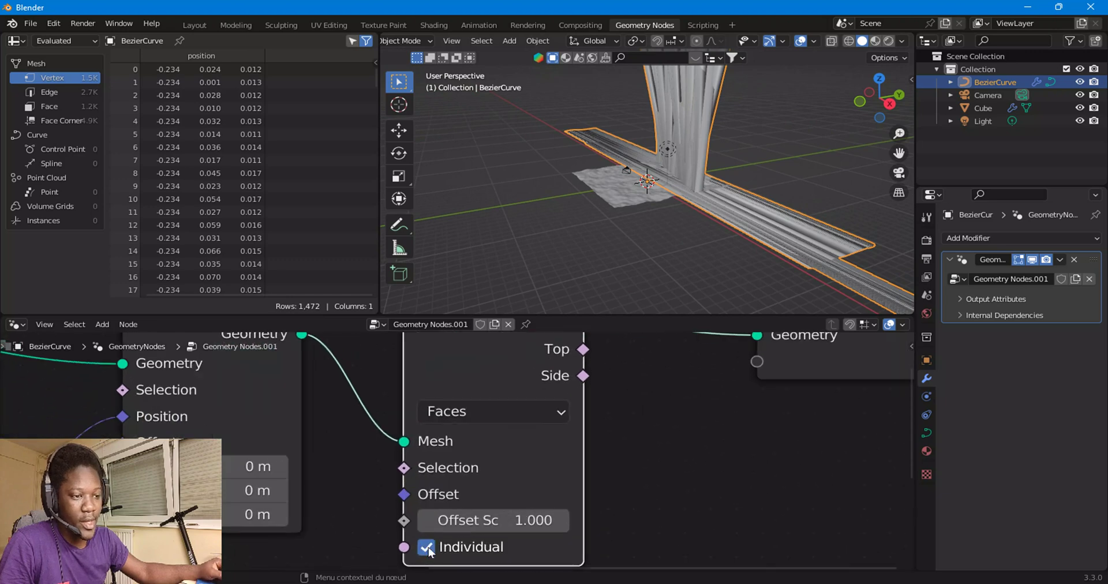
click(426, 548)
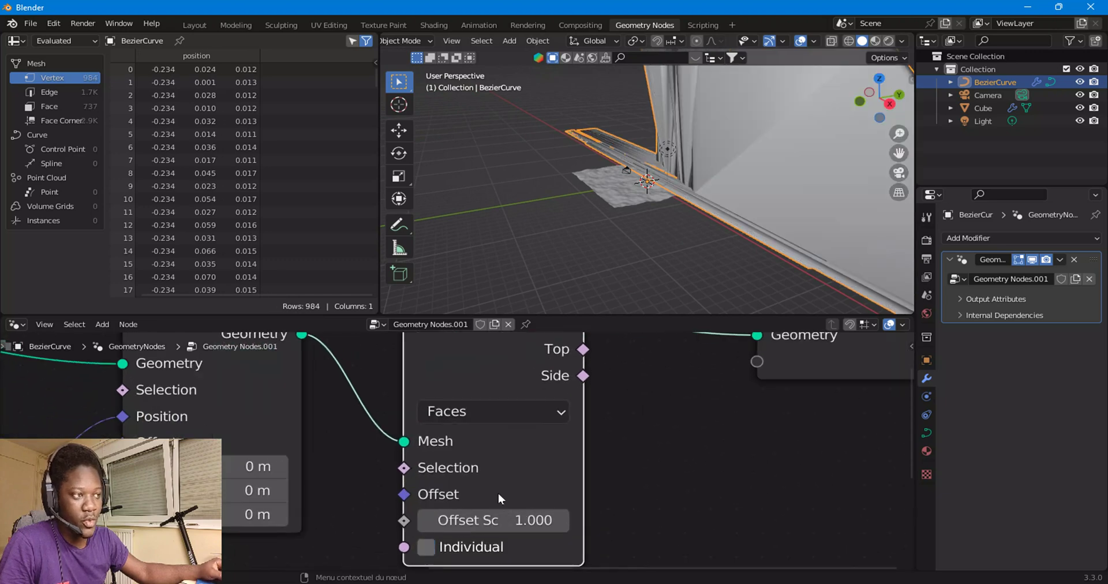
click(531, 520)
text(0.1)
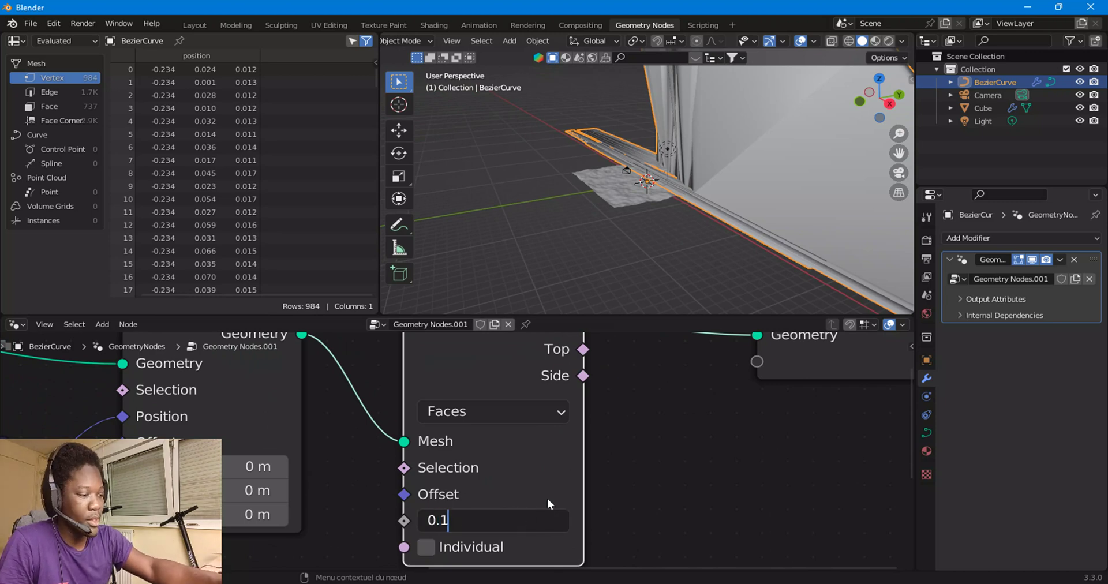
key(Return)
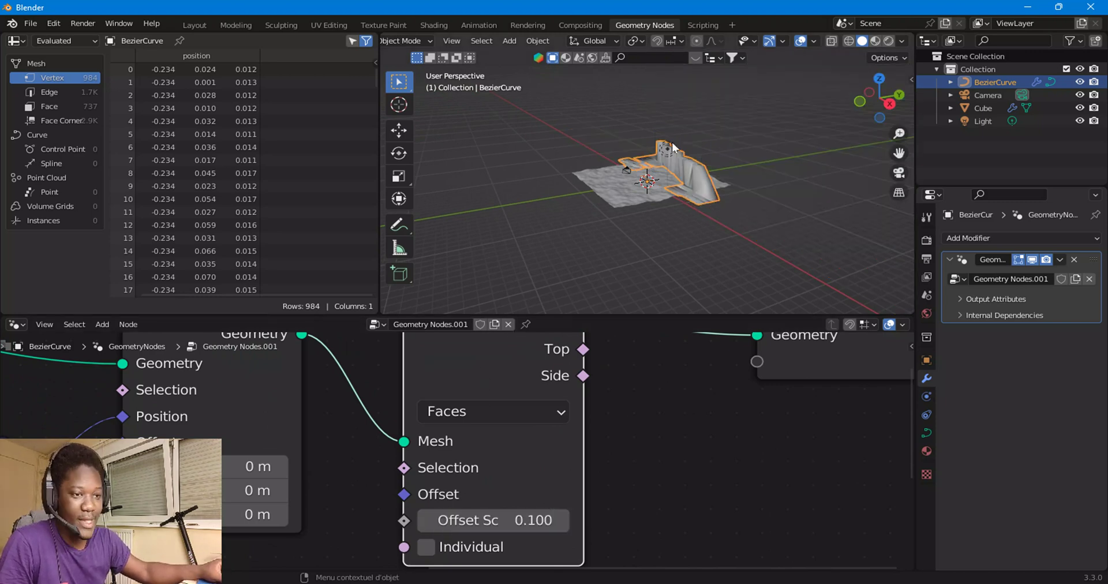
Step: Reduce the road's extrusion thickness by setting the Extrude Mesh Offset Scale to 0.01
scroll(684, 149, up, 5)
middle_drag(741, 164, 600, 164)
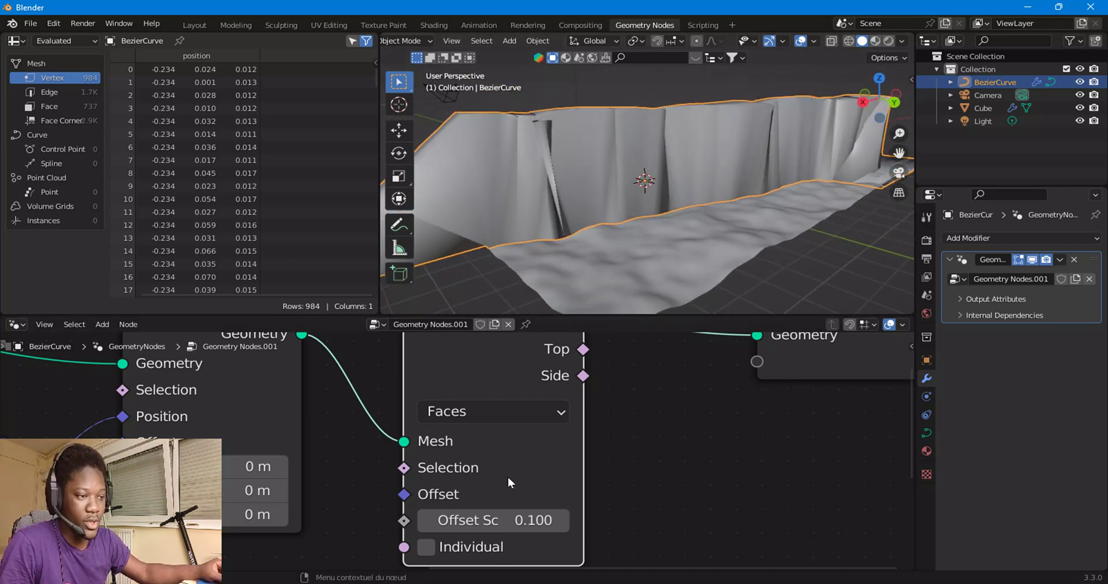
click(503, 517)
text(0.)
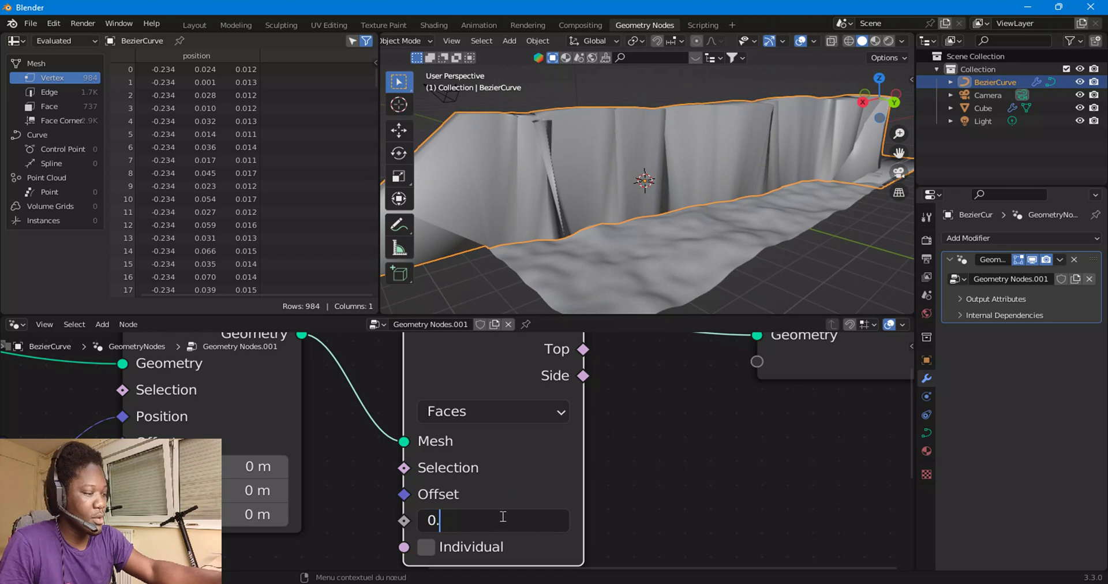
text(01)
key(Return)
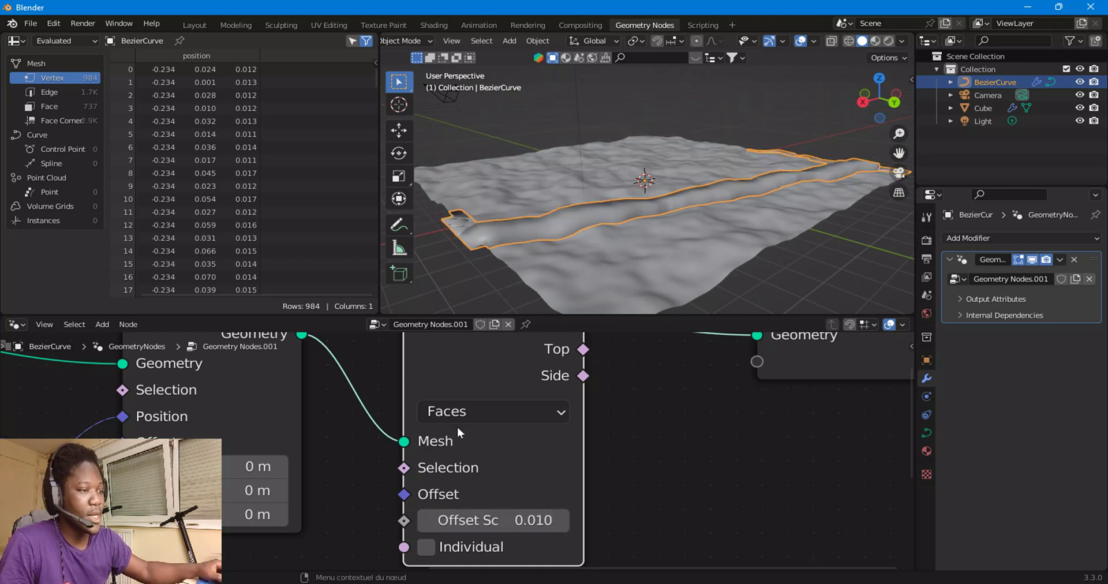
Step: Move Group Output further away, insert a Set Shade Smooth node between Extrude Mesh and Group Output, and turn off its Shade Smooth option
middle_drag(601, 188, 654, 209)
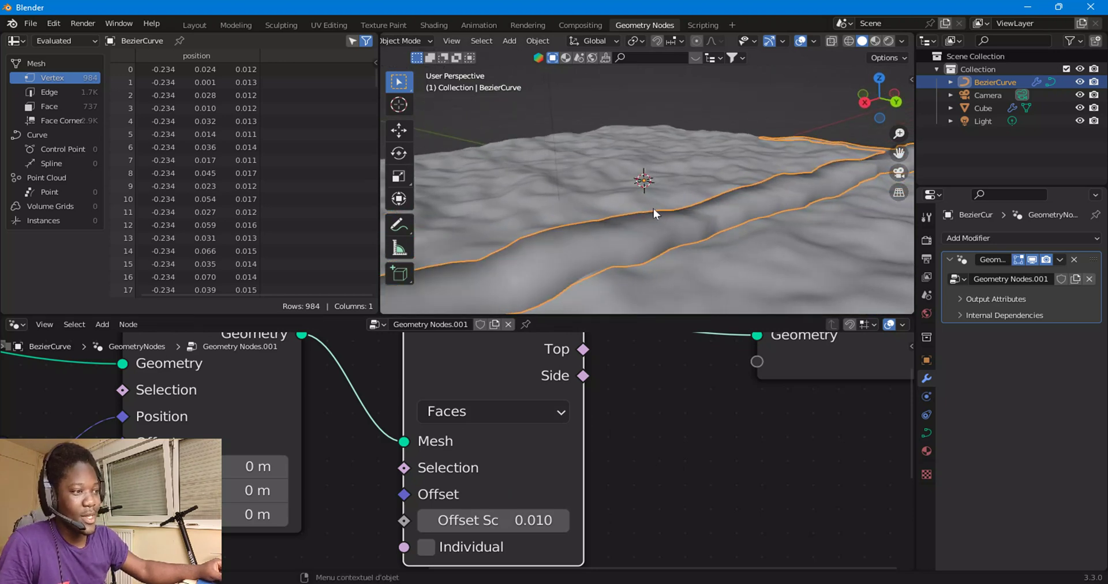
right_click(622, 238)
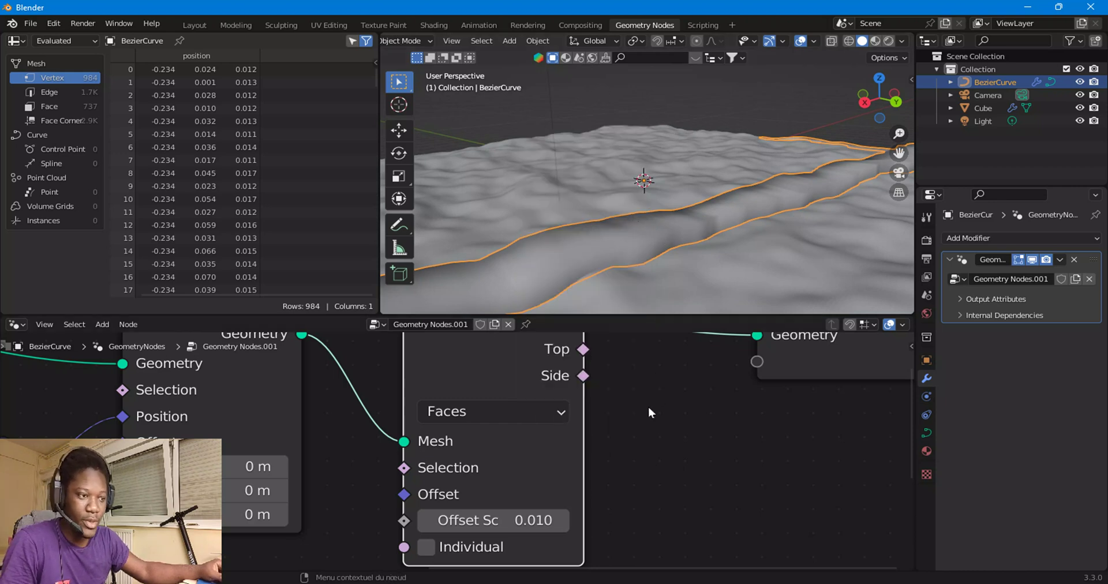
middle_drag(646, 414, 486, 486)
drag(679, 450, 779, 438)
click(102, 325)
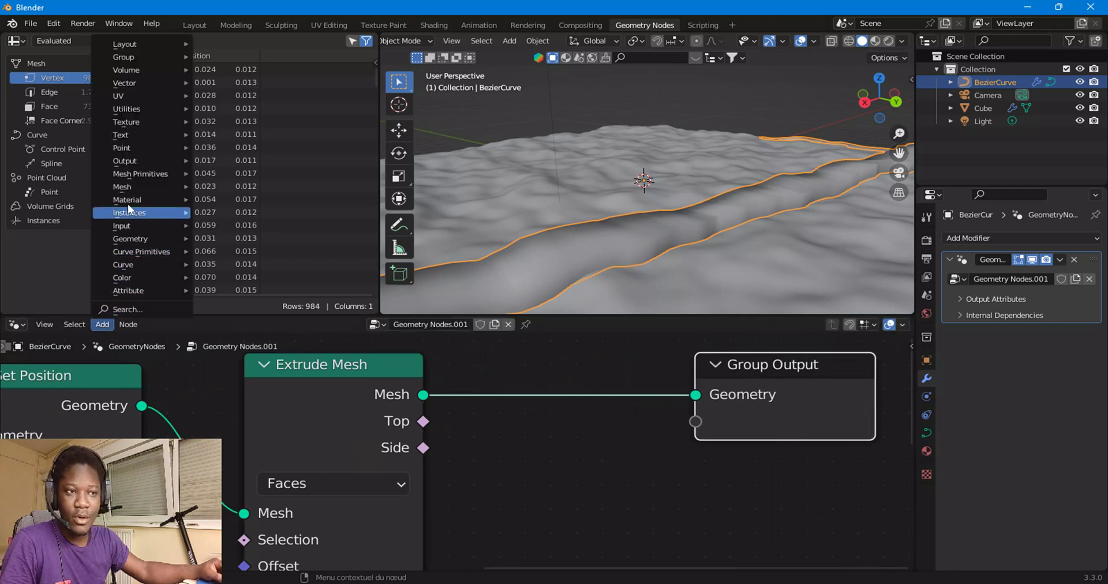
mouse_move(137, 188)
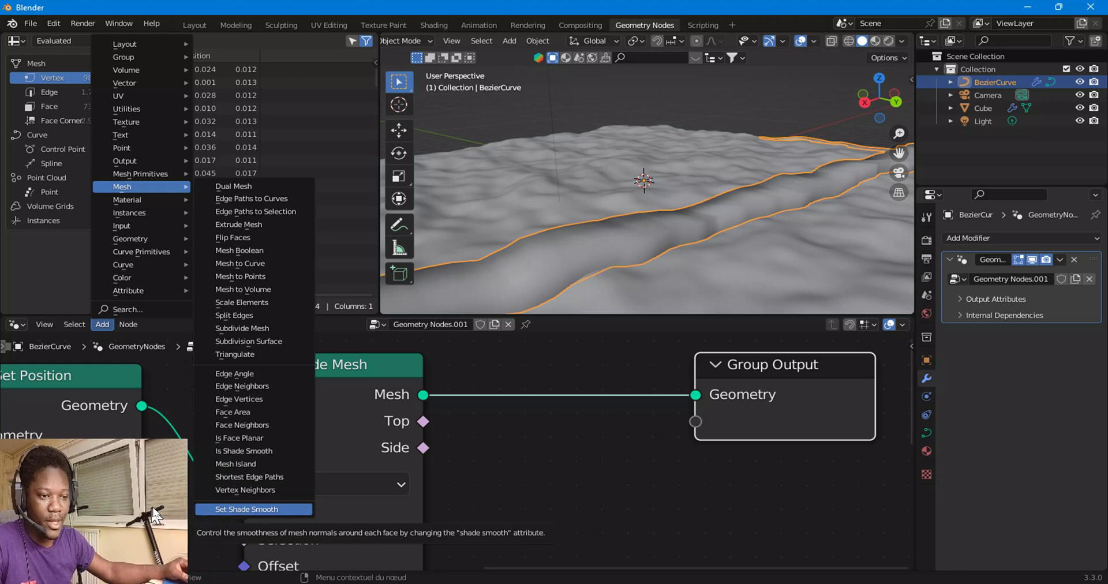
click(229, 509)
click(478, 354)
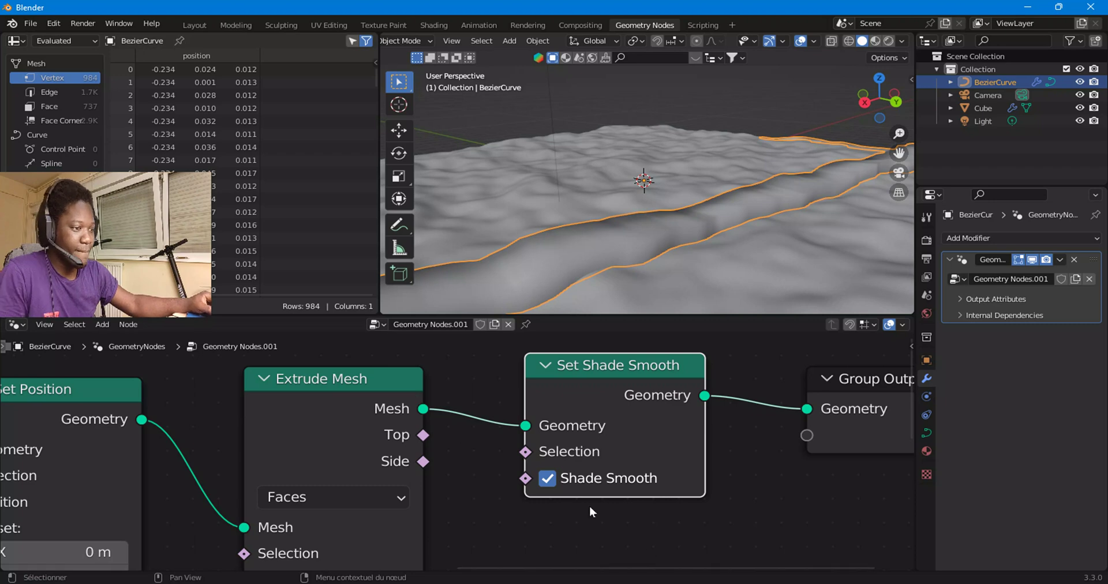
click(545, 479)
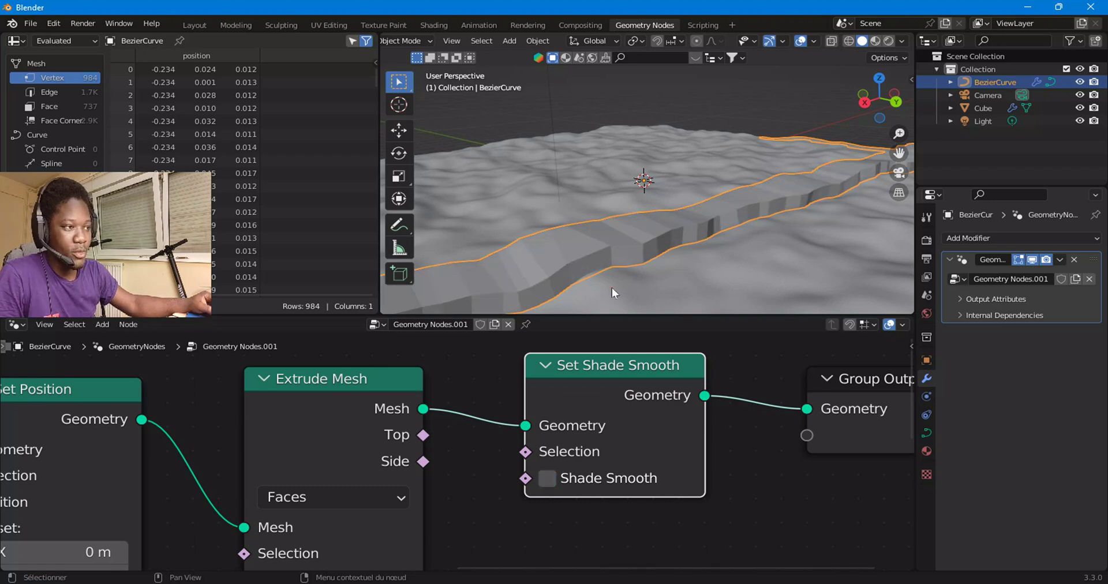
middle_drag(612, 288, 620, 236)
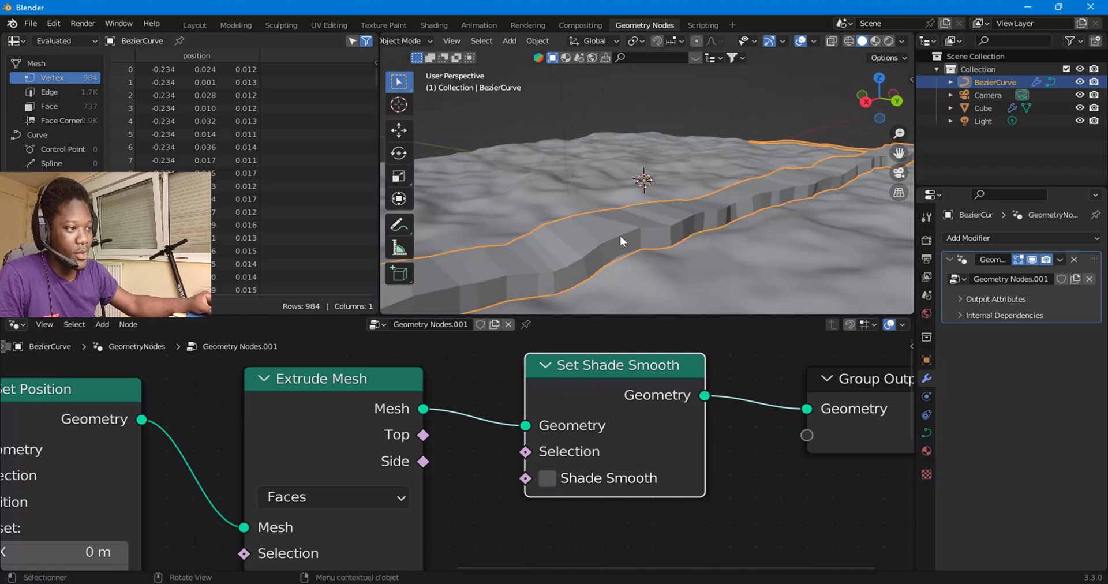
Step: Increase the road's curve resolution by setting the Resample Curve node's Count to 516
middle_drag(194, 469, 421, 490)
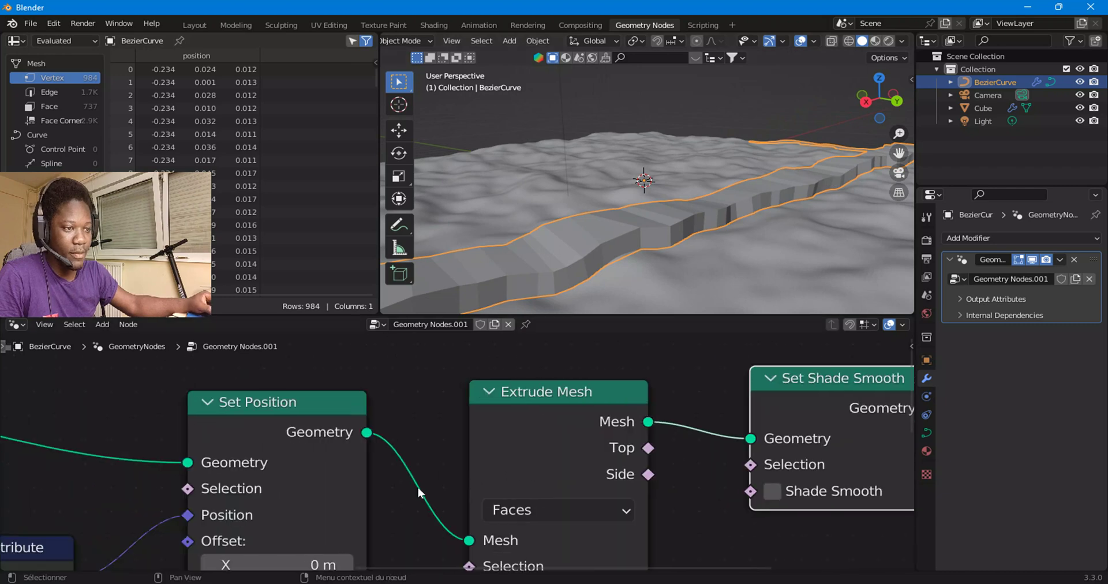
scroll(430, 484, down, 5)
middle_drag(62, 470, 403, 483)
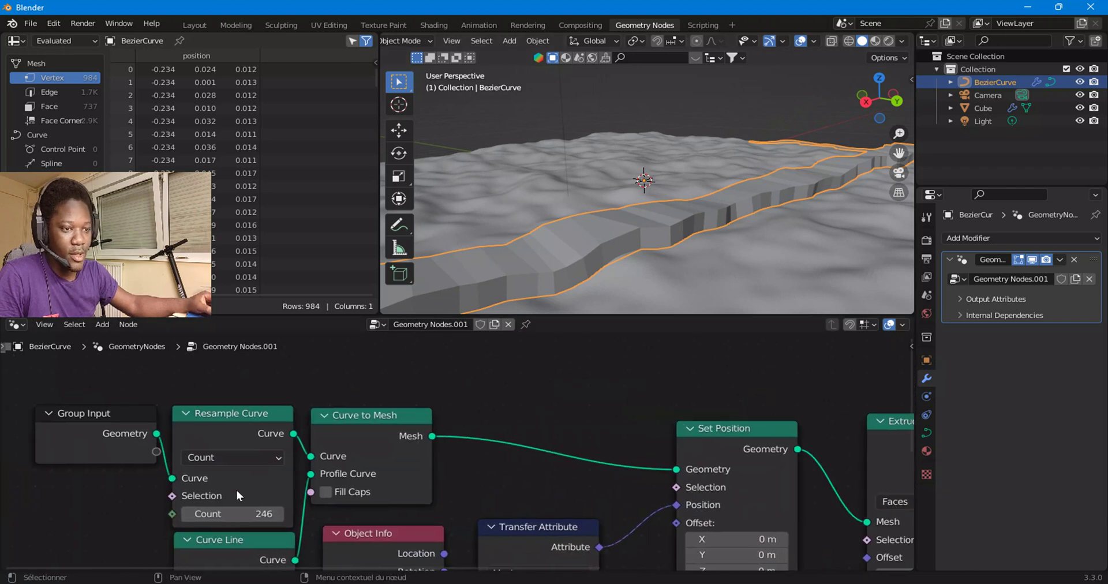
drag(236, 514, 433, 299)
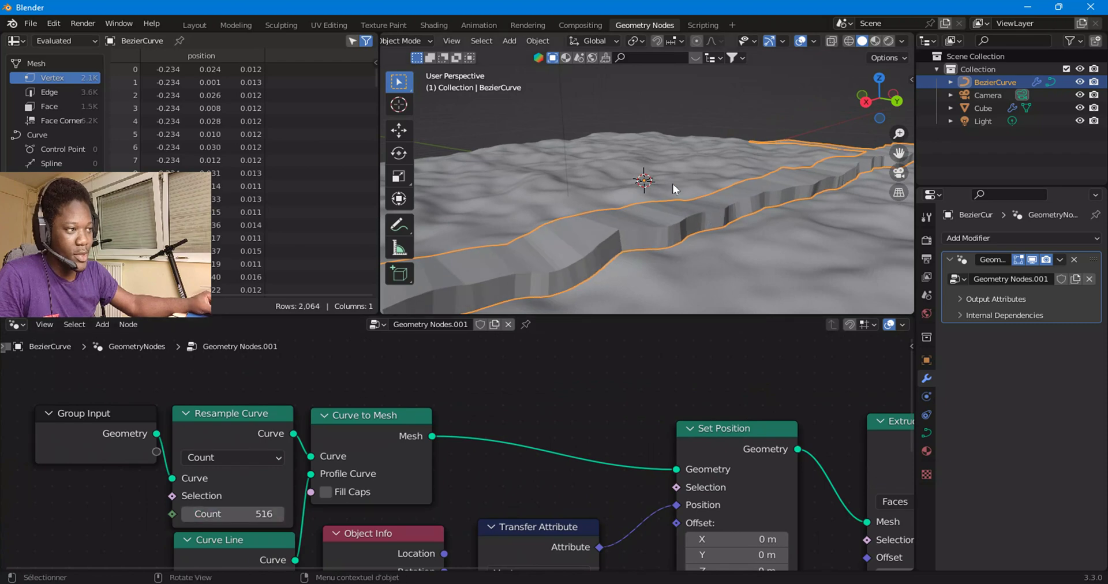
Step: Add a Math node below Set Position and change its operation to Divide
middle_drag(554, 438, 86, 403)
scroll(525, 465, up, 4)
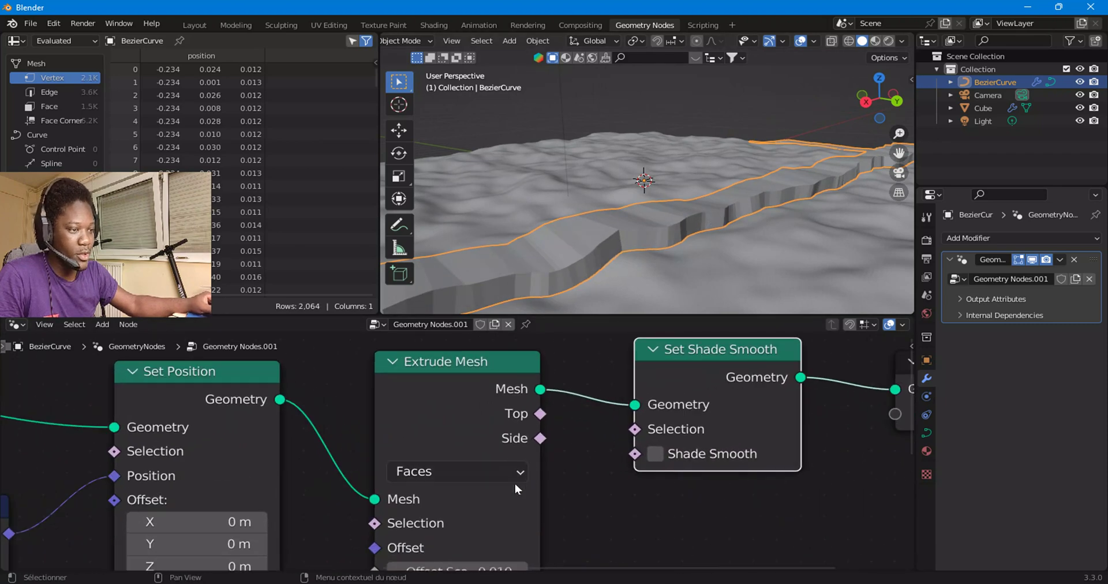
middle_drag(499, 479, 425, 407)
scroll(424, 408, down, 5)
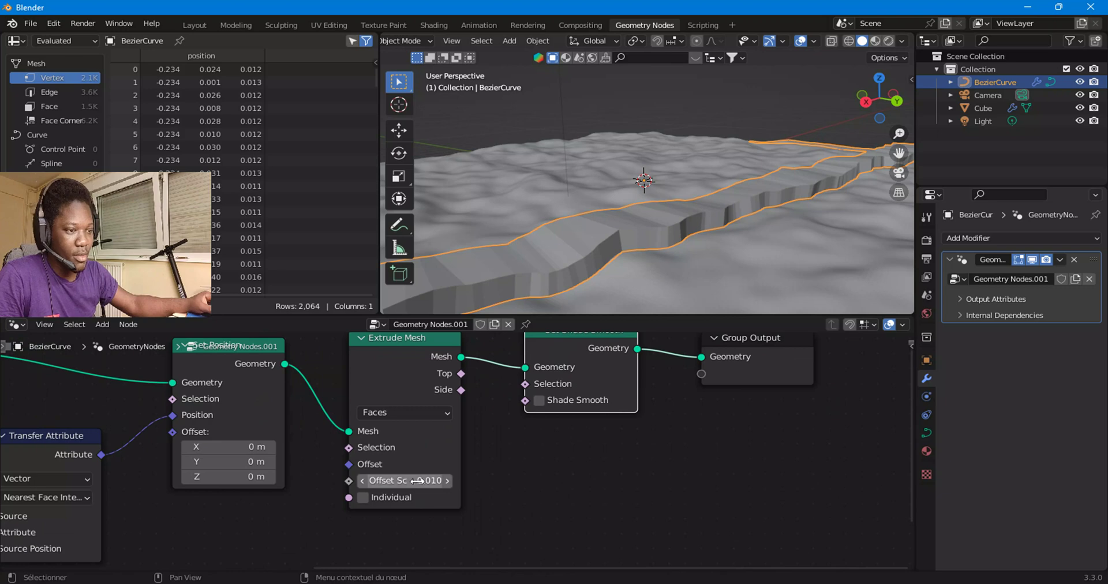
middle_drag(336, 461, 380, 462)
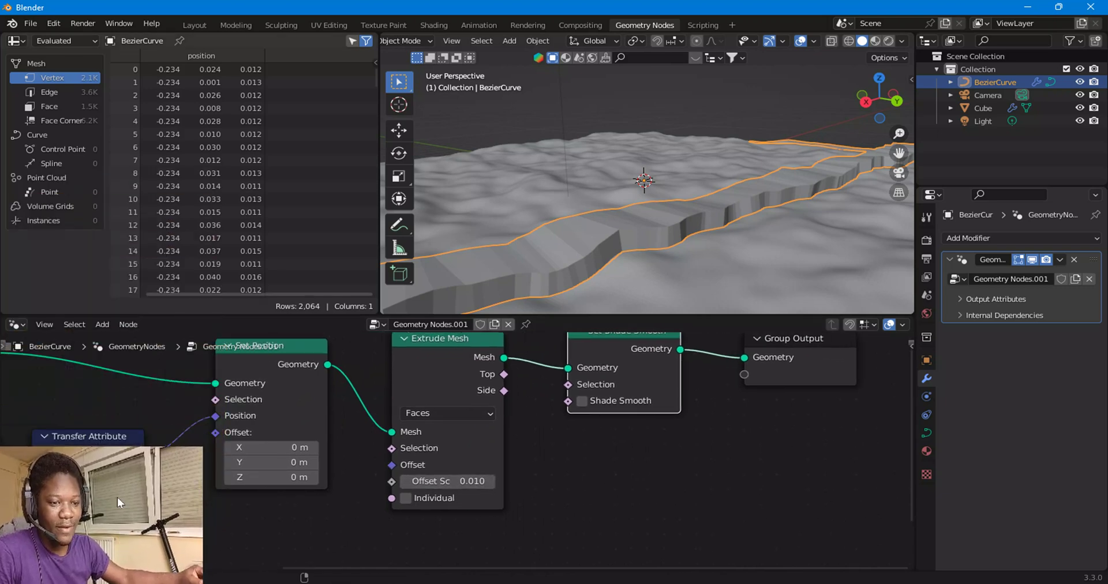
click(101, 324)
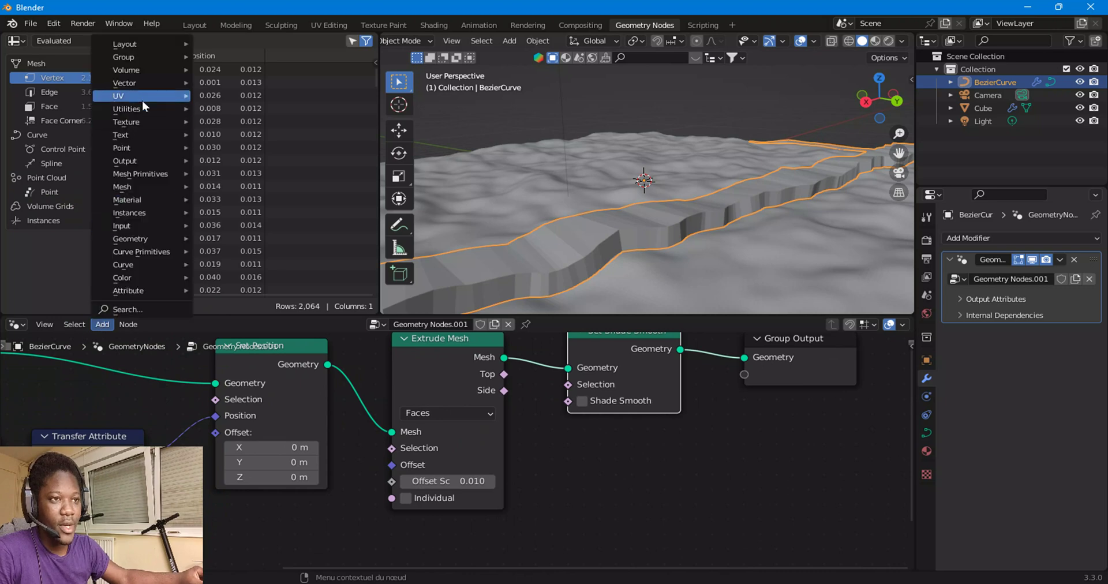
mouse_move(141, 108)
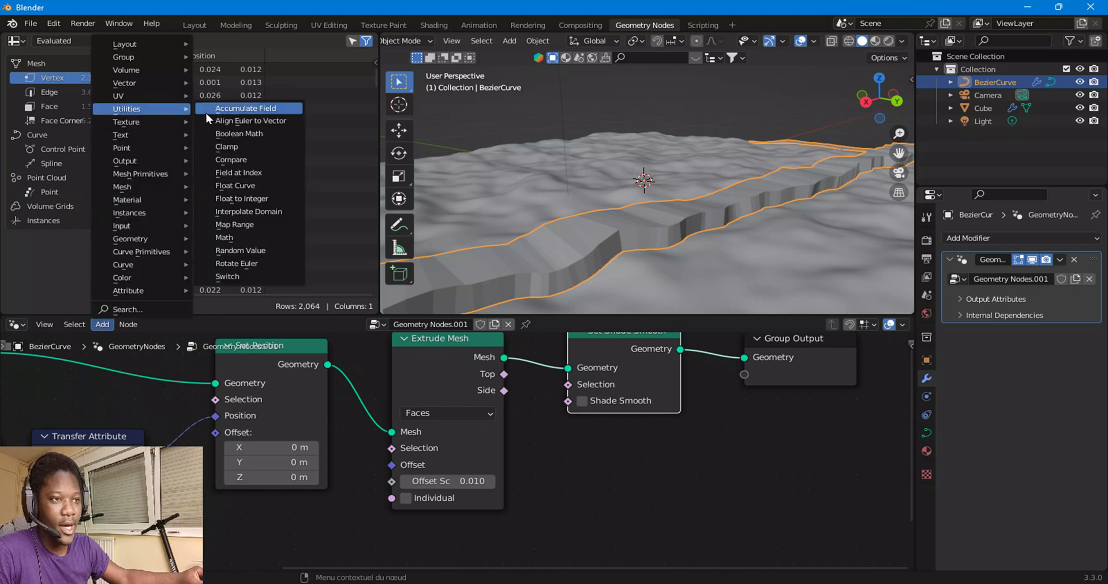
click(242, 237)
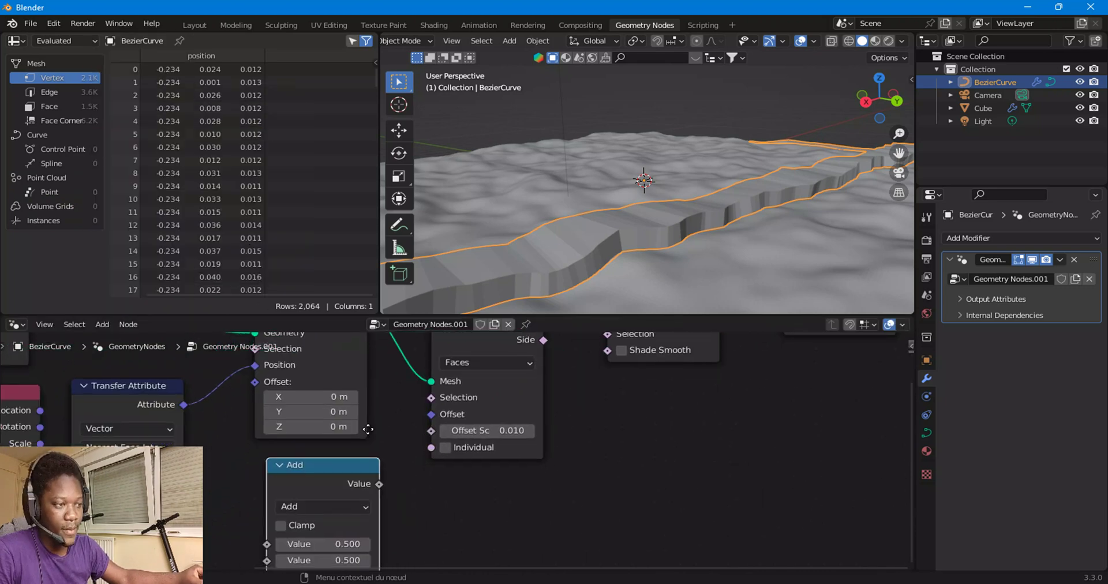
middle_drag(368, 429, 379, 413)
click(314, 490)
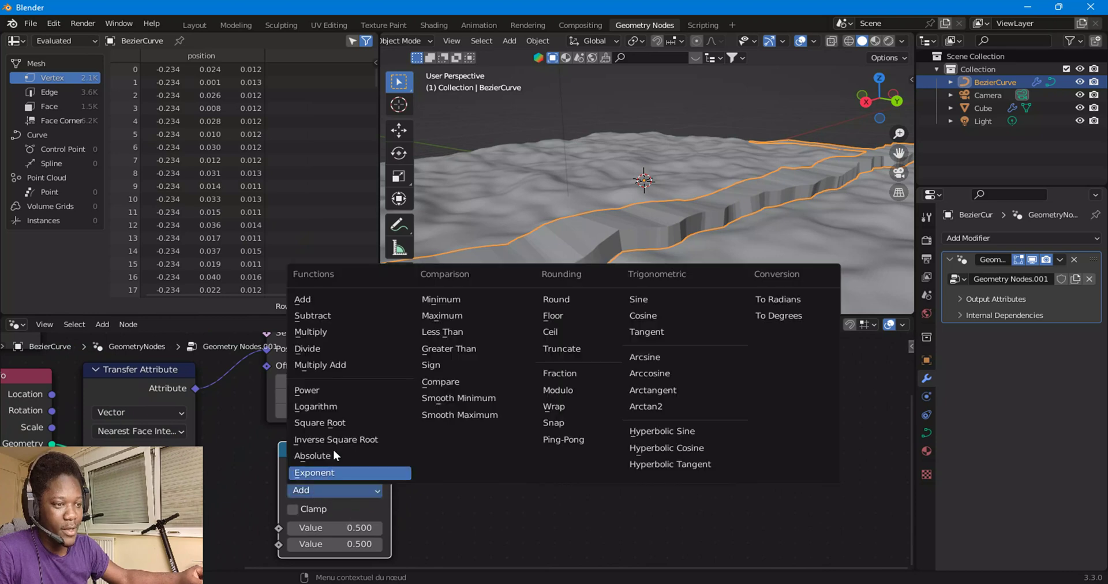
click(338, 349)
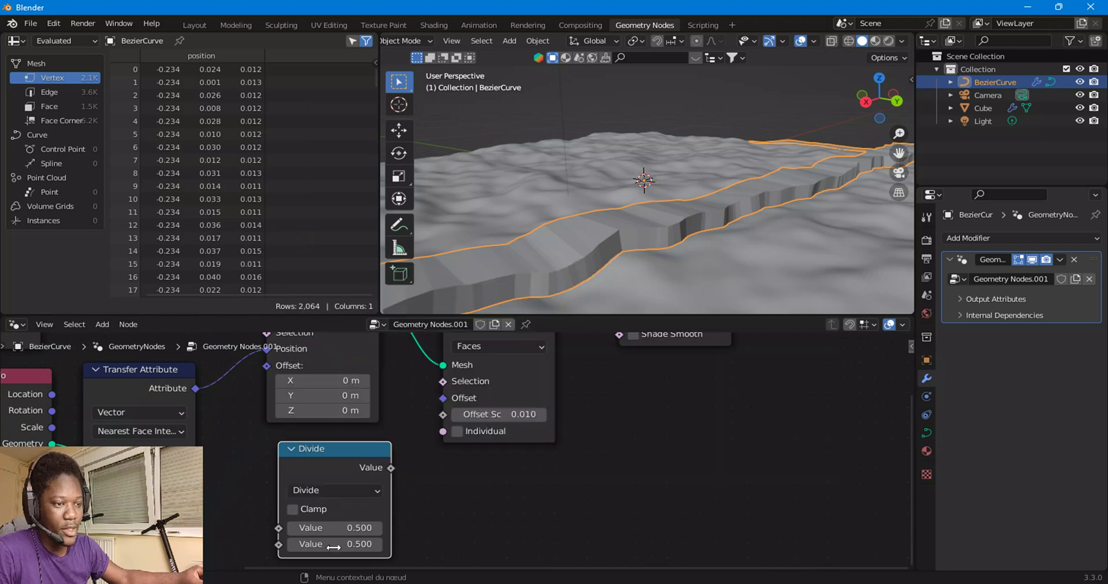
Step: Set the Divide node's second value to 10 and connect its output to the Extrude Mesh node's Offset Scale
click(338, 544)
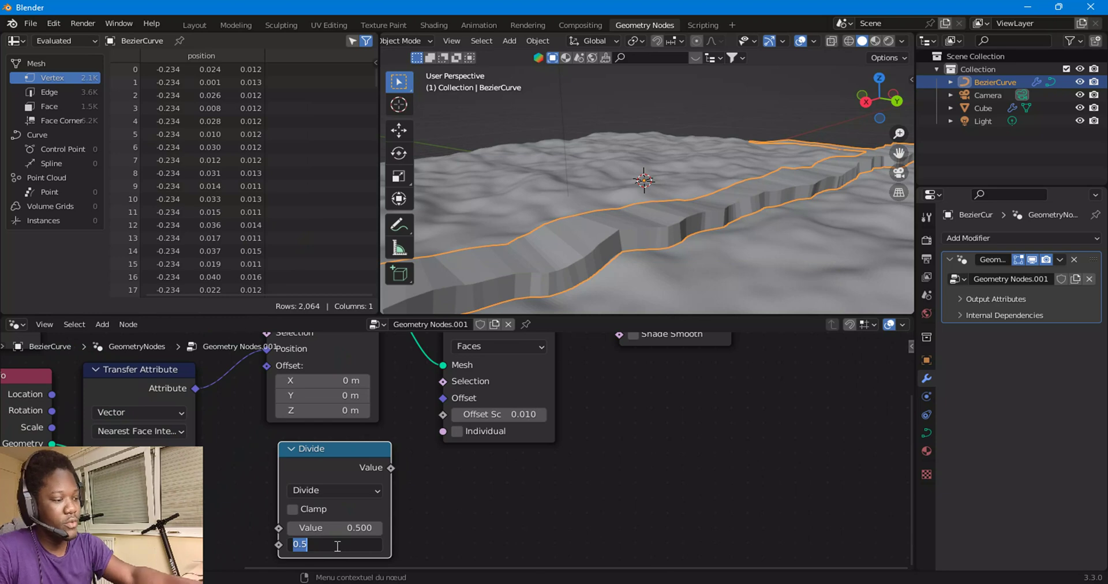
text(10)
key(Return)
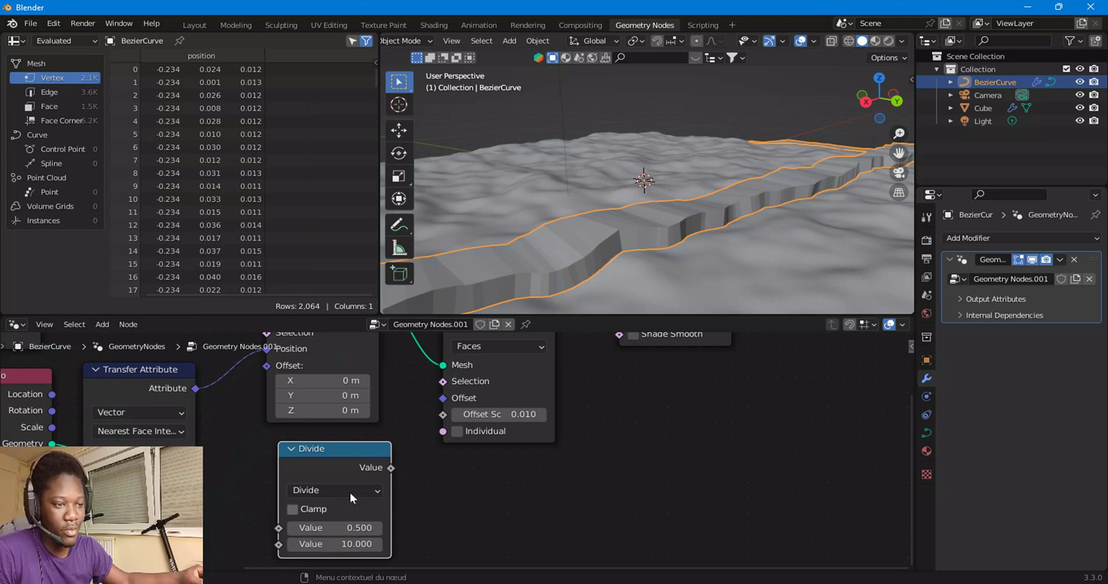
drag(392, 468, 443, 415)
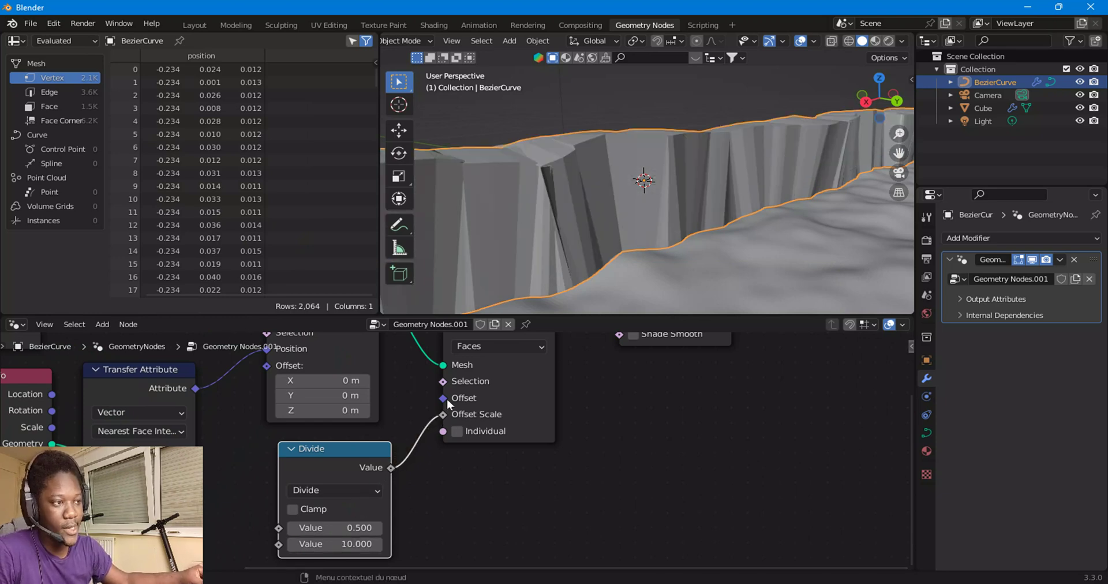
Step: Fine-tune the road thickness by setting the Divide node's values to 0.5 and 100
mouse_move(333, 528)
mouse_down()
mouse_move(364, 529)
mouse_move(333, 528)
mouse_up()
click(341, 546)
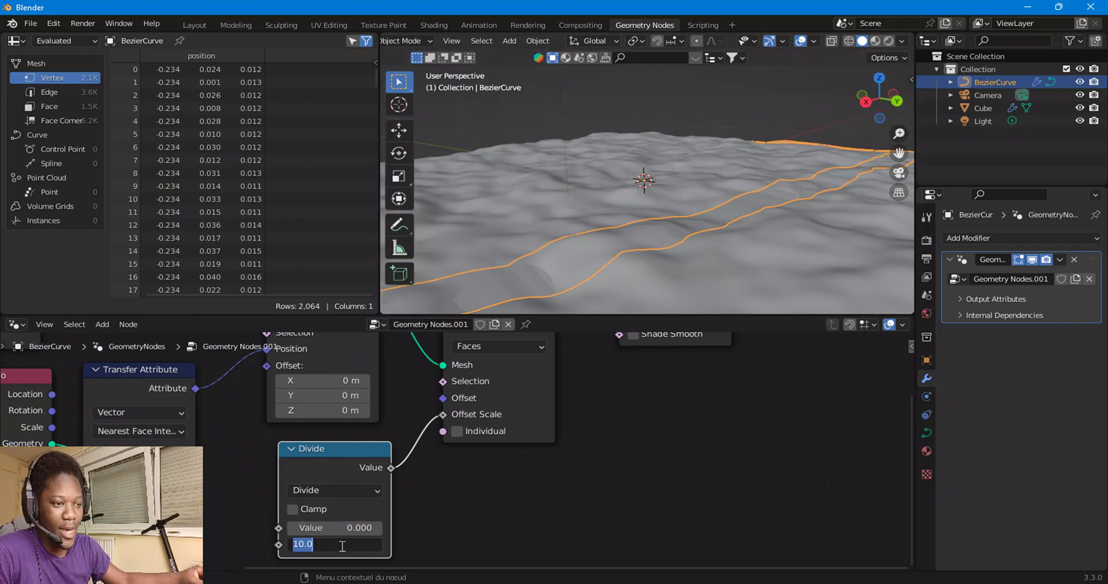
text(10)
key(Return)
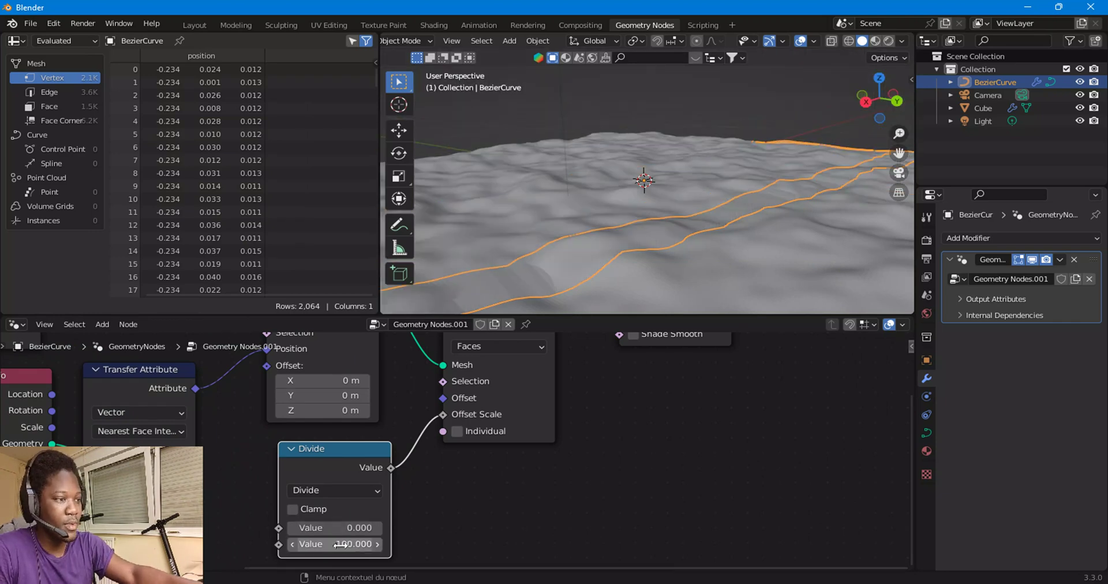
mouse_move(337, 529)
mouse_down()
mouse_move(433, 529)
mouse_move(352, 529)
mouse_up()
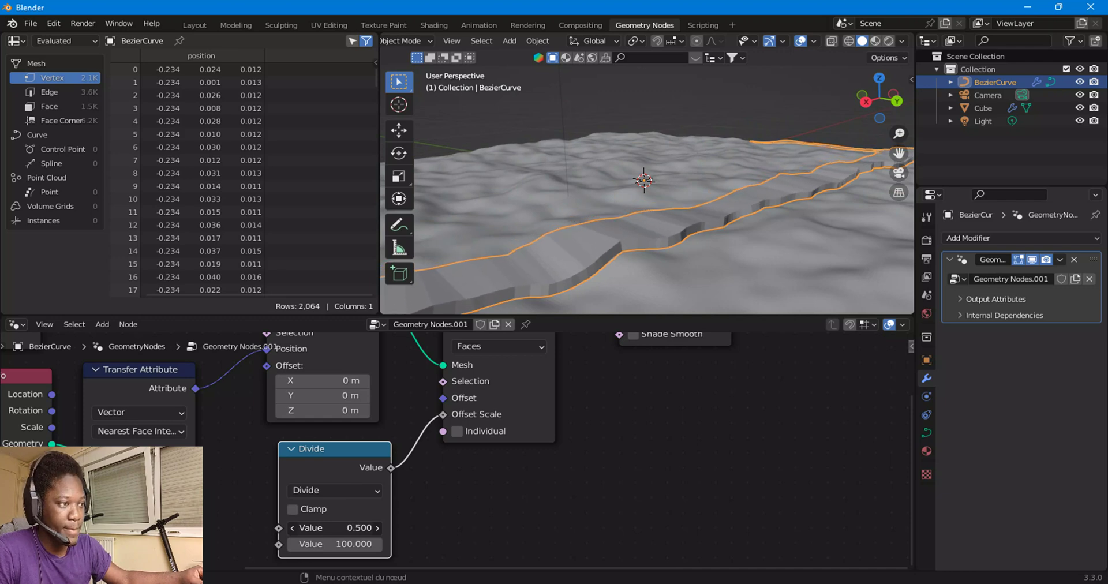
Step: Deselect the road and switch the viewport shading color to Random to distinguish the road from the terrain
middle_drag(600, 203, 557, 212)
click(558, 88)
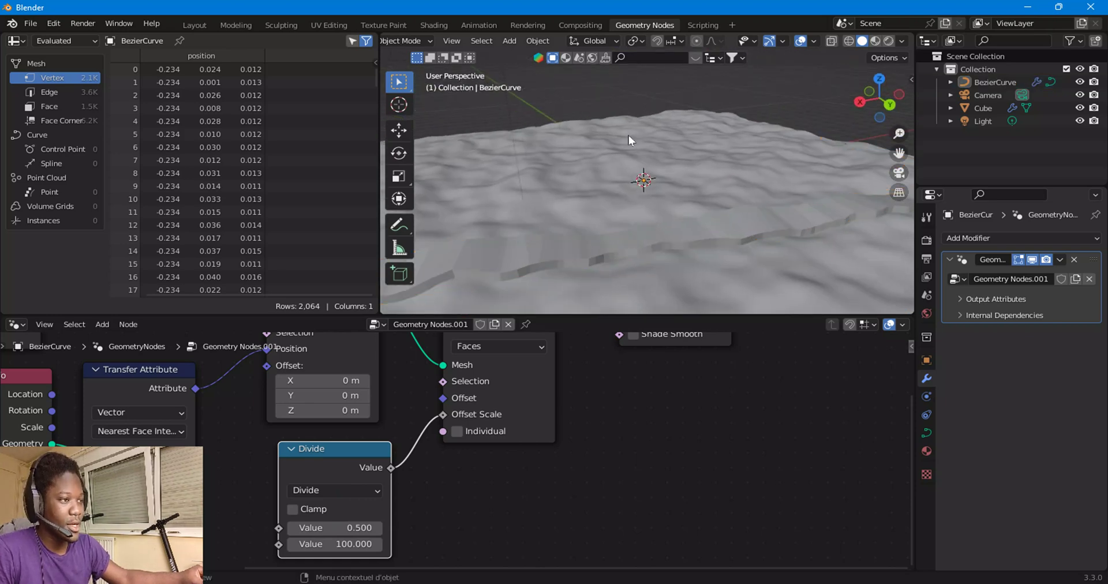
click(902, 41)
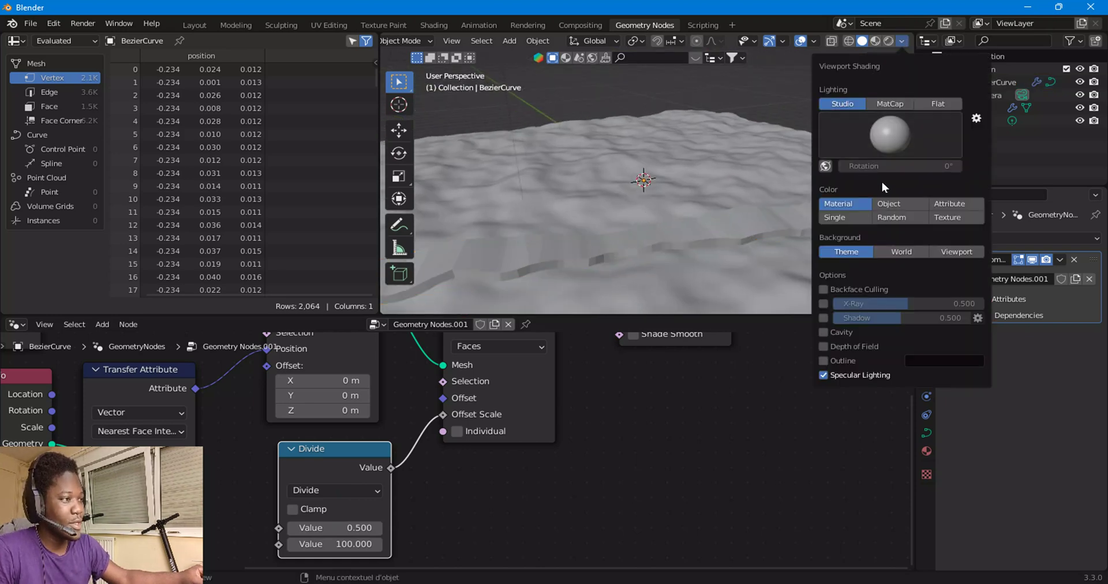
click(890, 217)
mouse_move(566, 228)
middle_down()
mouse_move(639, 203)
mouse_move(623, 221)
mouse_move(532, 238)
mouse_move(476, 301)
mouse_move(442, 215)
mouse_move(445, 201)
mouse_move(488, 221)
mouse_move(688, 244)
mouse_move(815, 216)
middle_up()
Step: Select the road's Bezier curve and move it freely to another place over the terrain
click(820, 212)
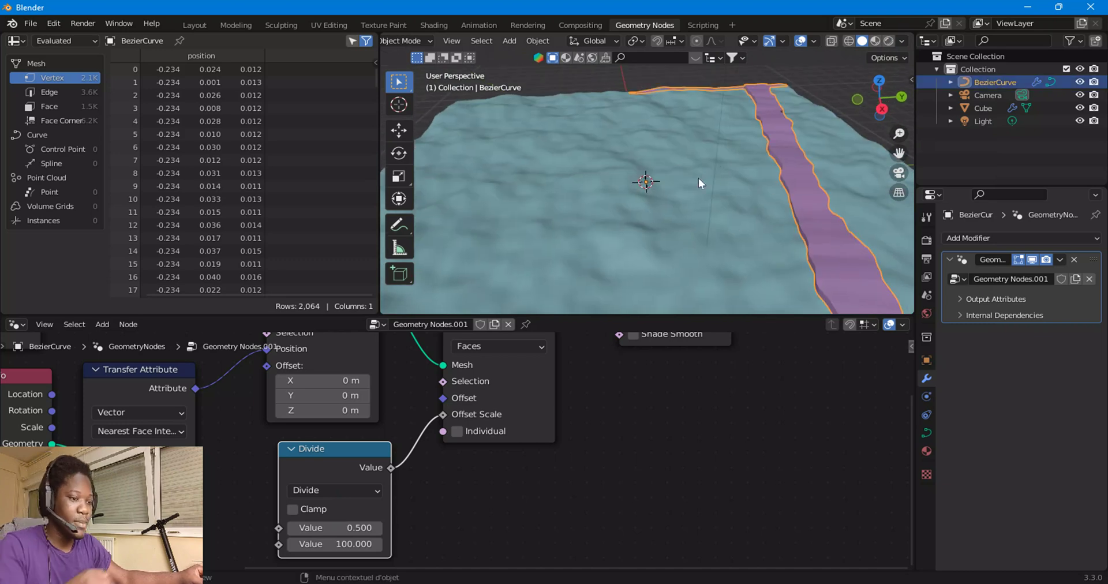
key(g)
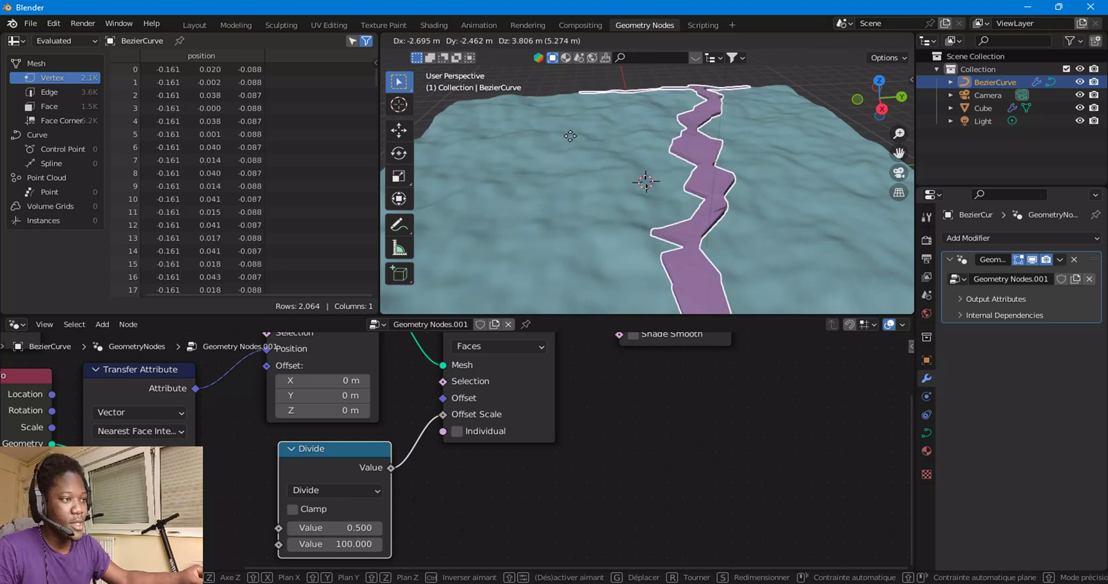
click(558, 240)
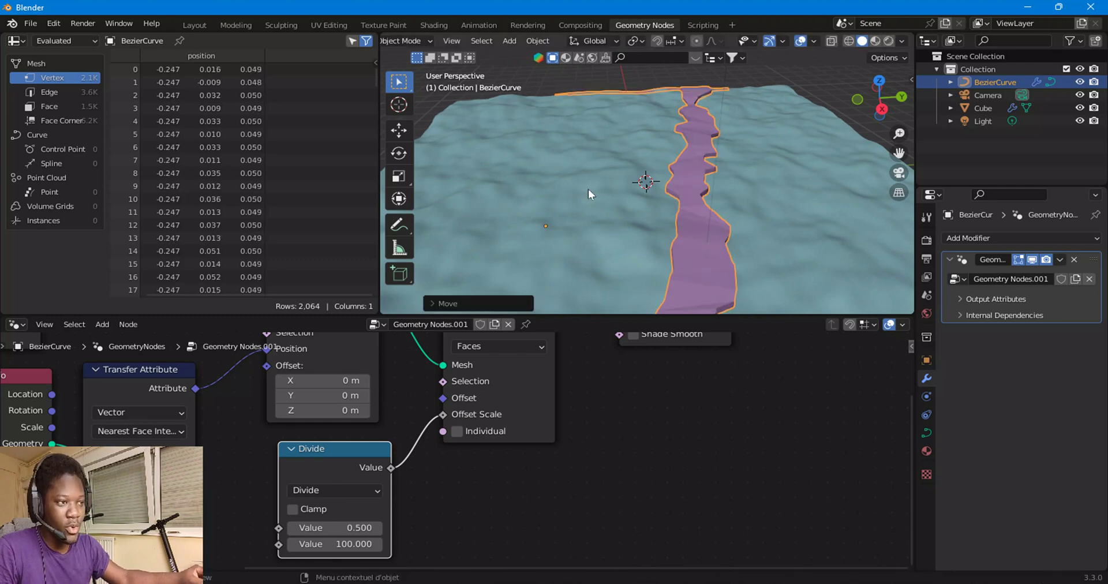
Step: Set the Bezier curve's origin to the 3D cursor
right_click(595, 162)
mouse_move(594, 163)
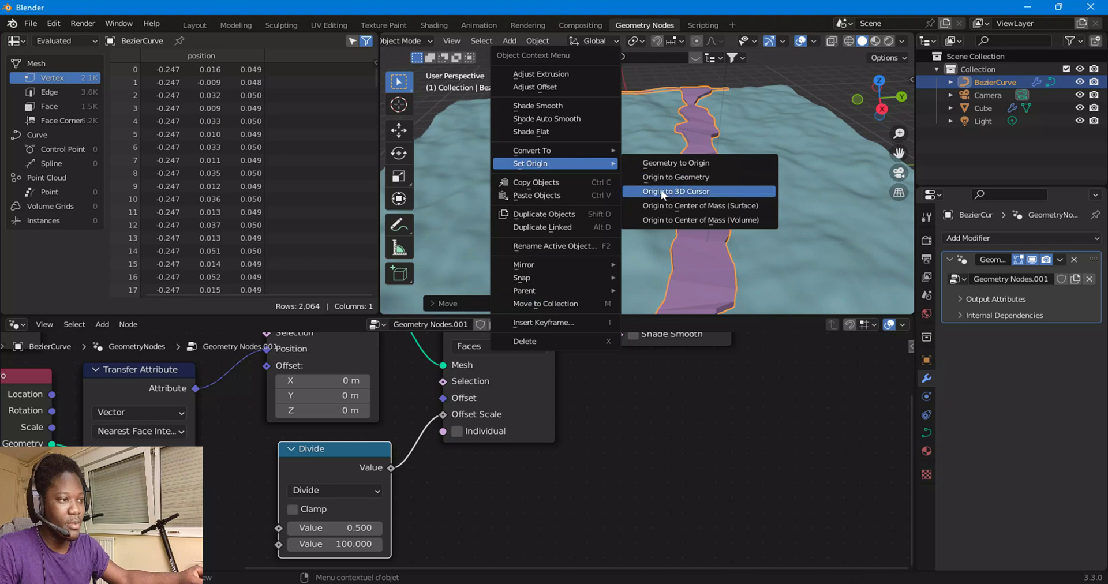
click(693, 193)
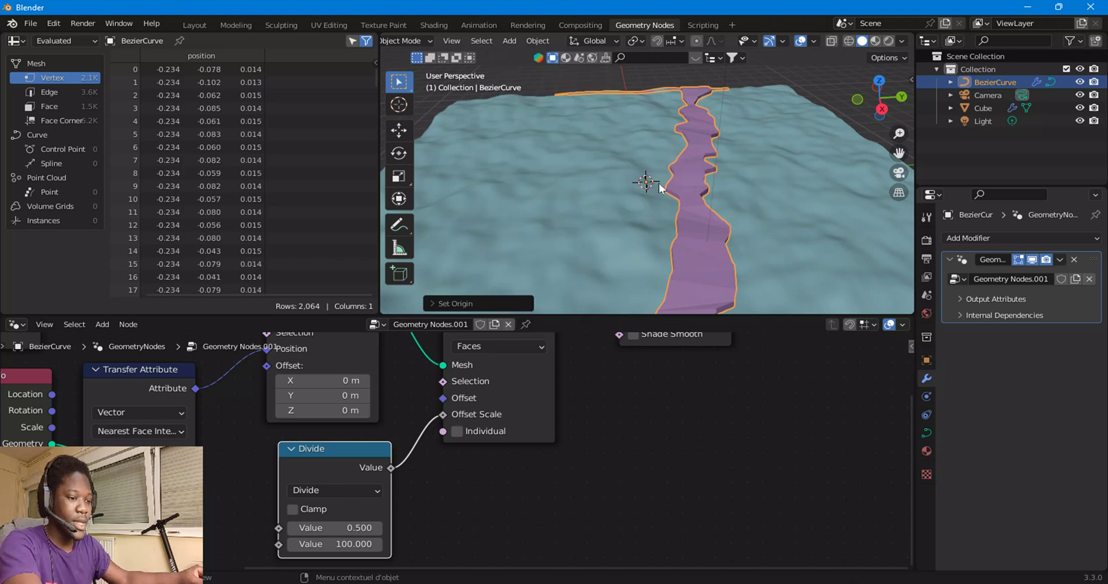
Step: Move the Bezier curve freely from its new origin and check how the road follows the terrain up close
key(g)
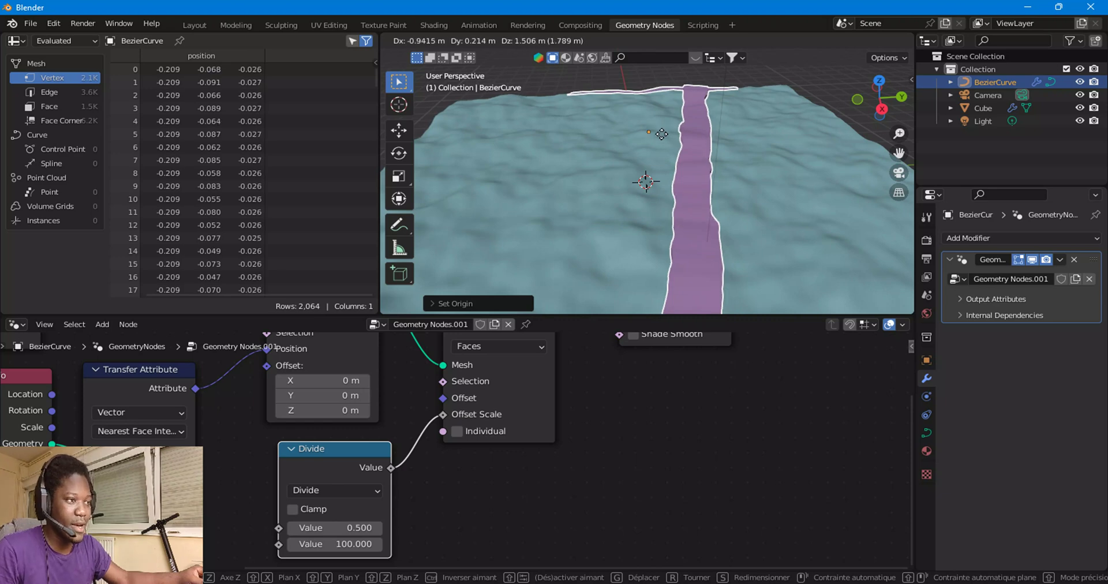
click(699, 153)
middle_drag(729, 236, 472, 190)
scroll(721, 189, down, 3)
scroll(617, 188, up, 5)
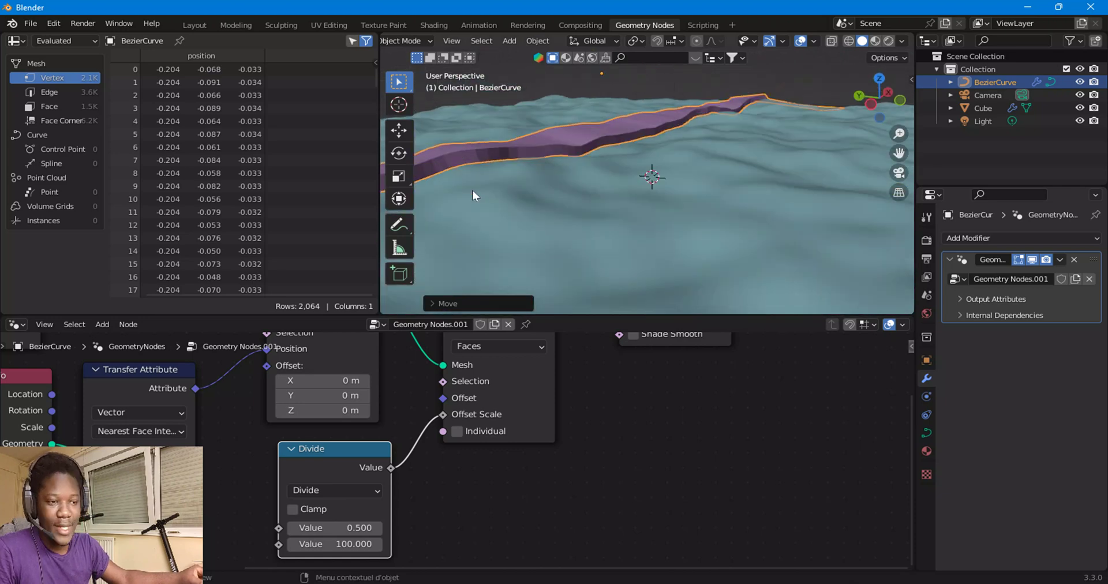
Step: Set the Scale of the terrain's Noise Texture to 0.700 and check the result in the viewport
click(569, 235)
middle_drag(394, 380, 616, 406)
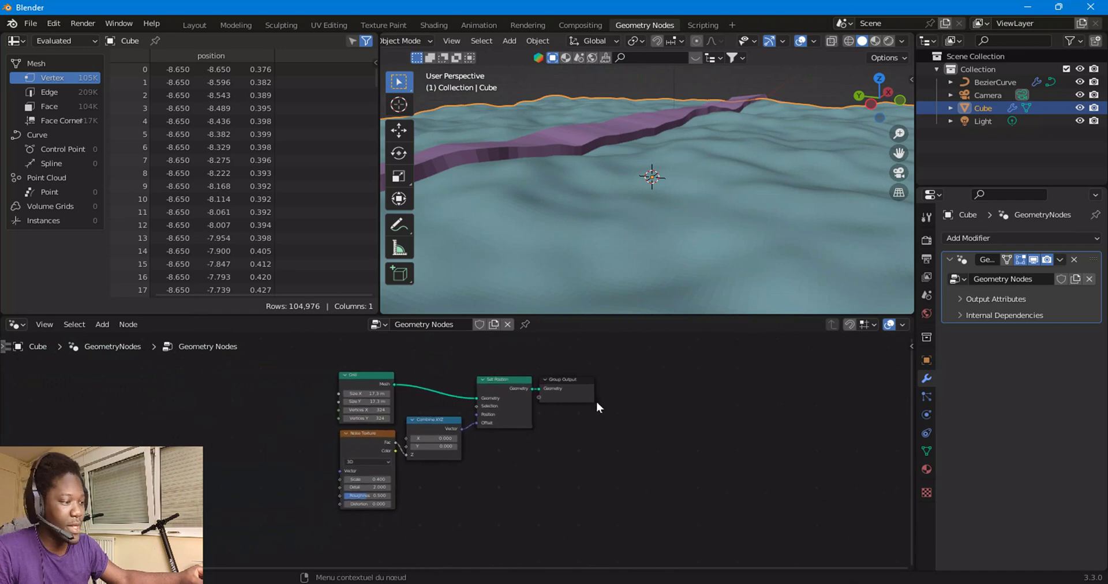
scroll(491, 440, up, 4)
middle_drag(277, 407, 375, 381)
scroll(374, 381, up, 1)
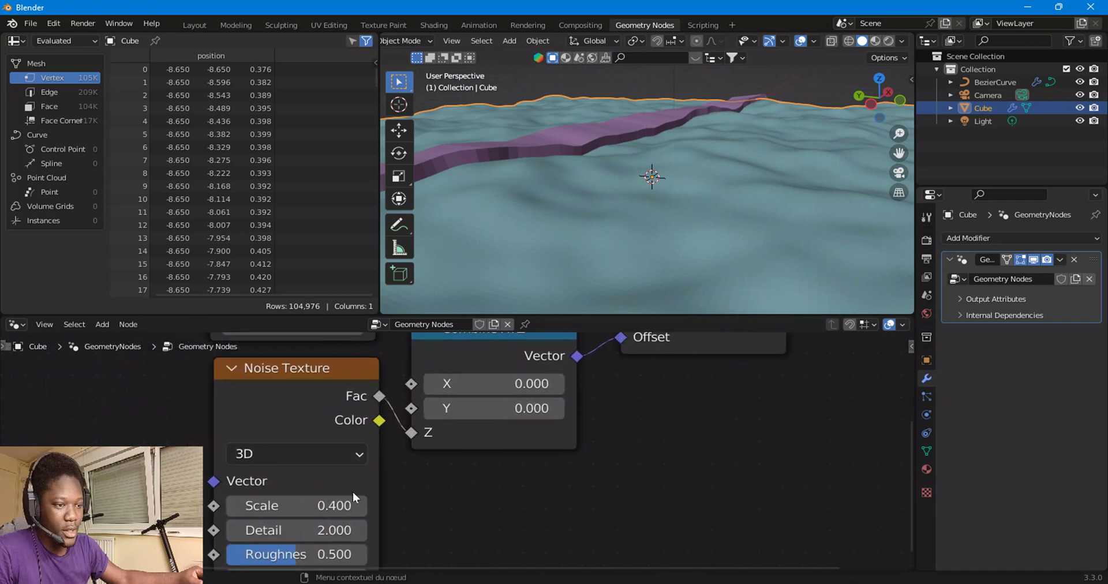
click(359, 508)
click(358, 508)
click(358, 508)
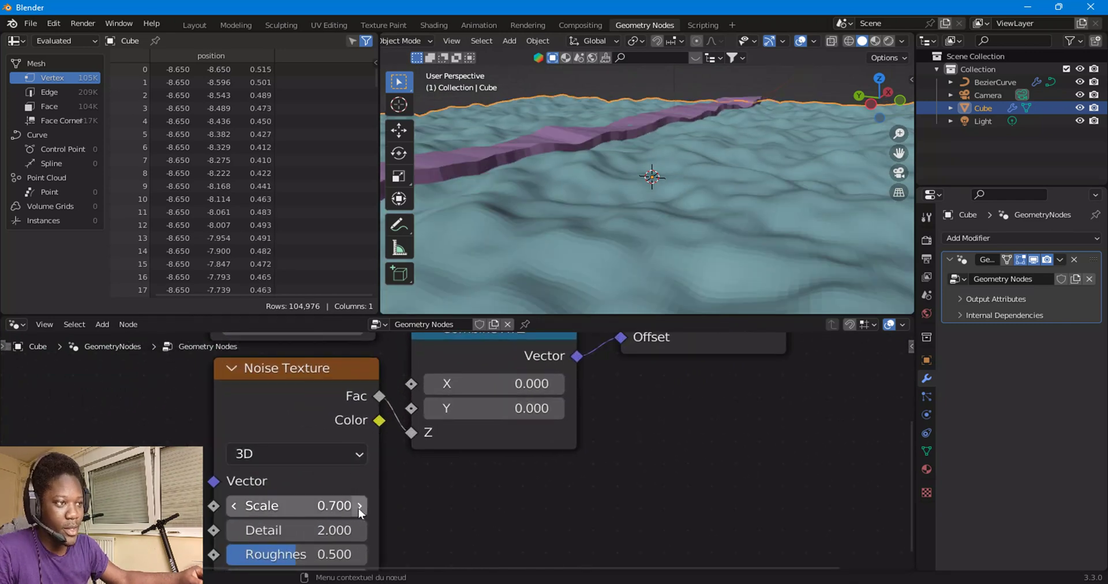
middle_drag(620, 222, 426, 240)
scroll(654, 131, down, 5)
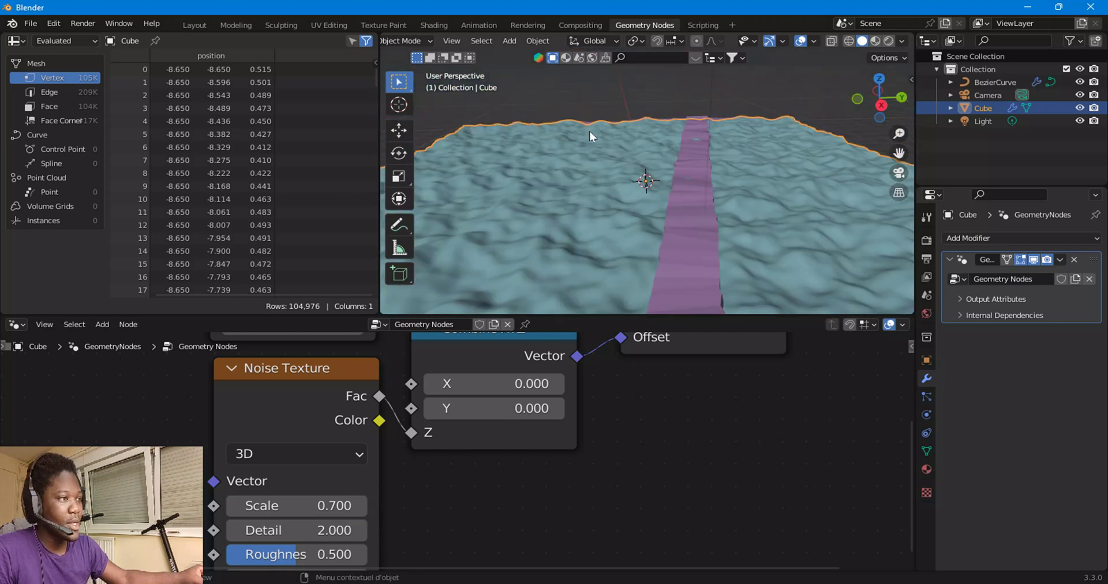
Step: Put the road's Bezier curve into Edit Mode and subdivide it once
middle_drag(590, 130, 731, 139)
scroll(731, 147, down, 3)
click(426, 45)
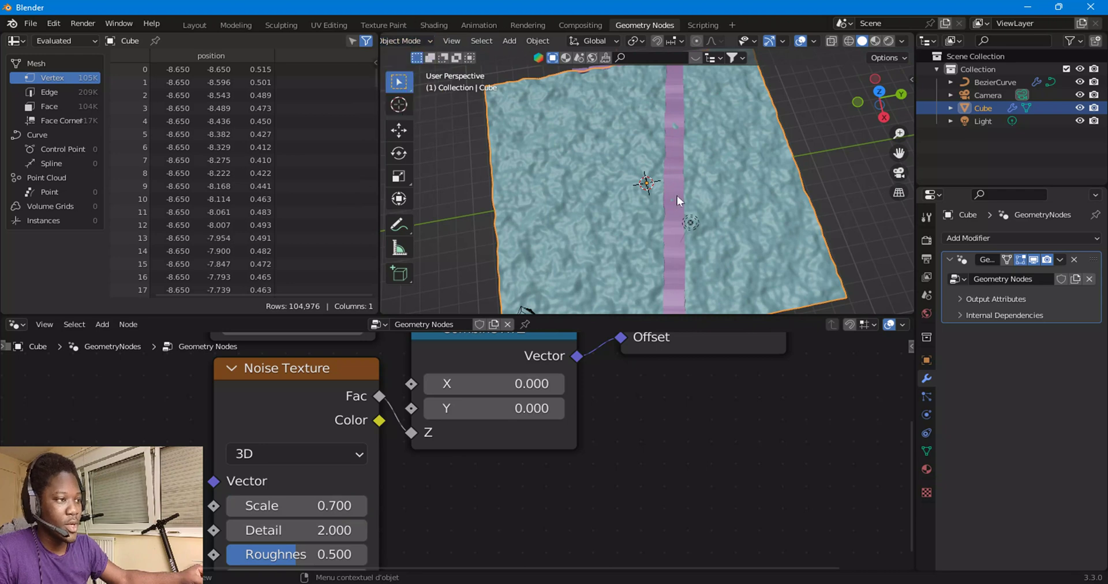
click(601, 72)
click(418, 42)
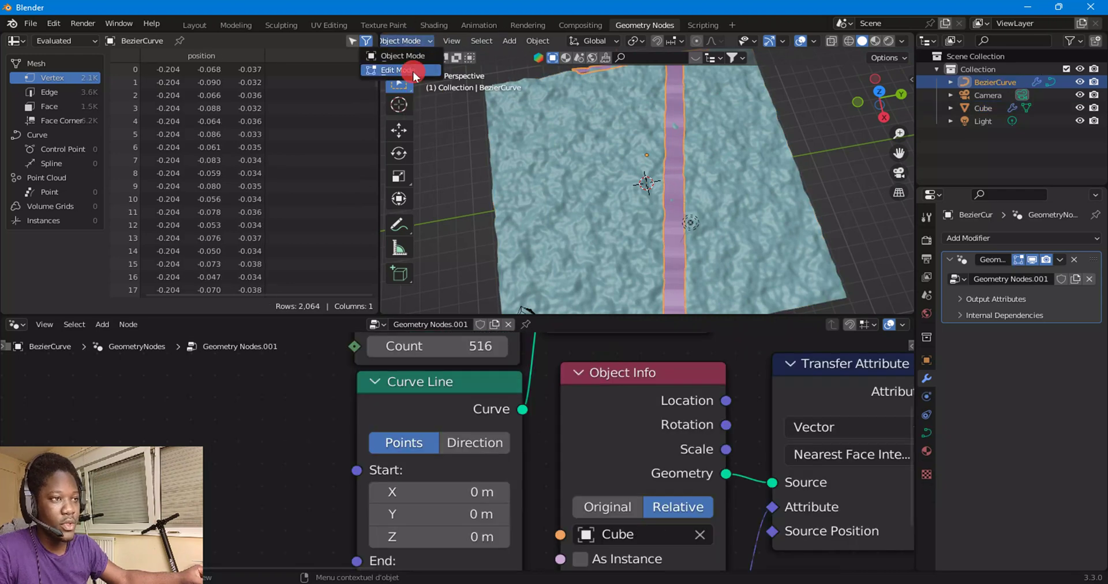
click(413, 72)
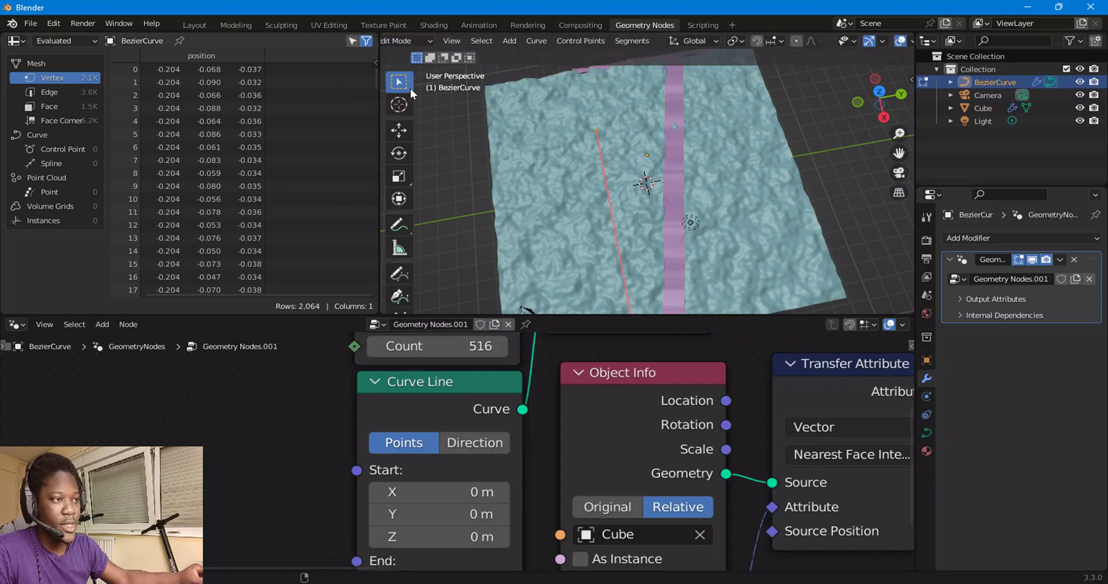
right_click(633, 140)
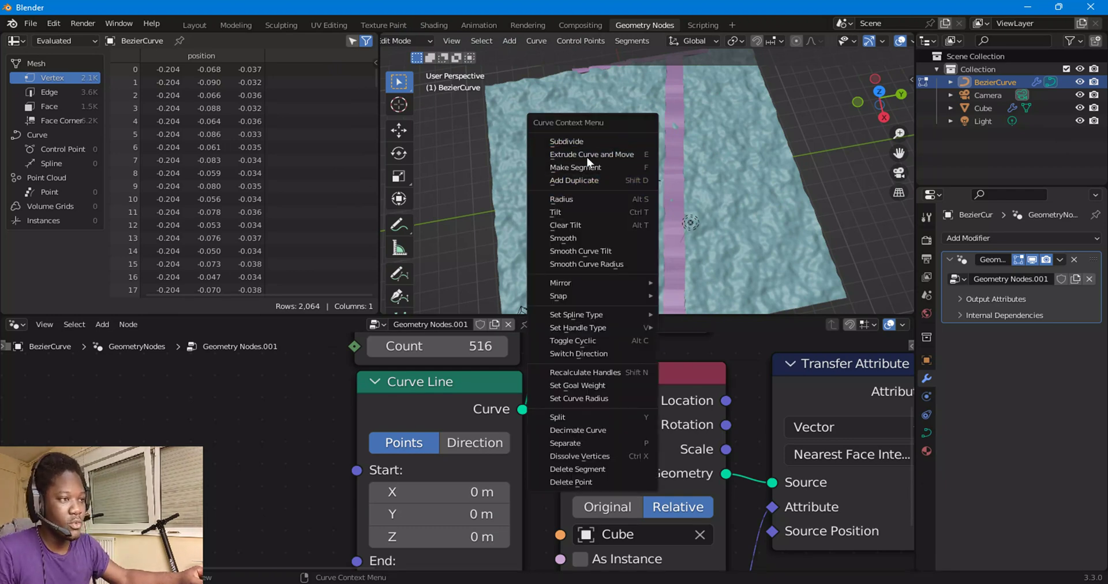
click(584, 141)
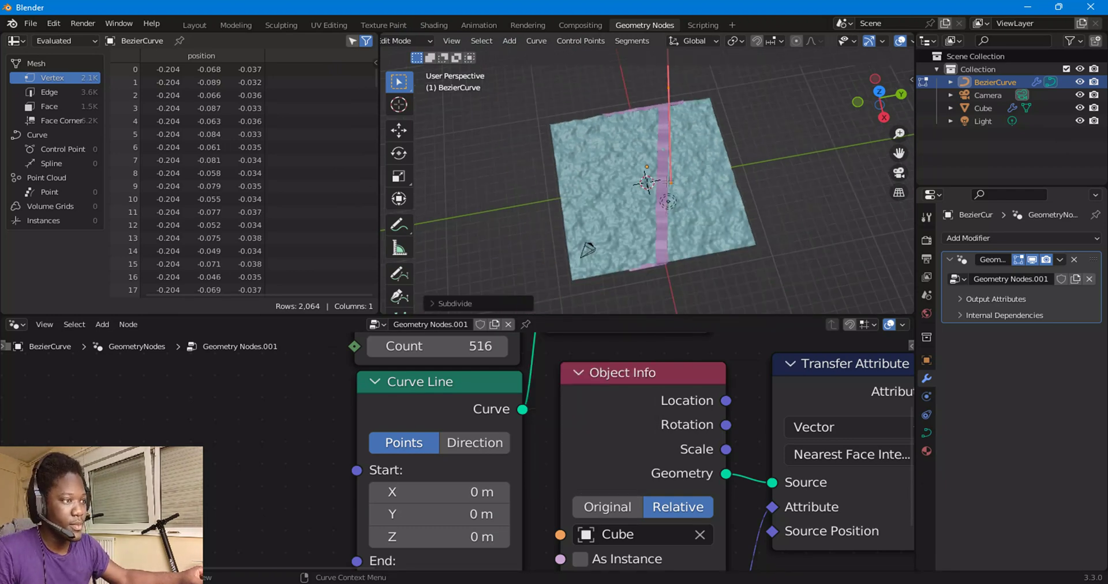
Step: Select all of the Bezier curve's control points and subdivide the curve a second time
scroll(661, 154, up, 2)
click(680, 149)
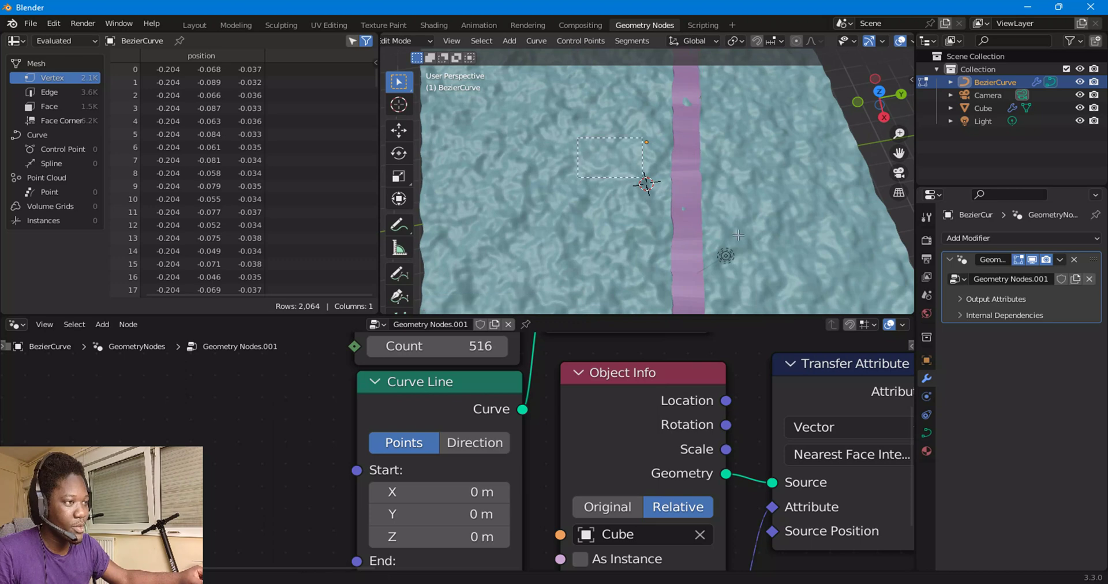
scroll(732, 194, down, 5)
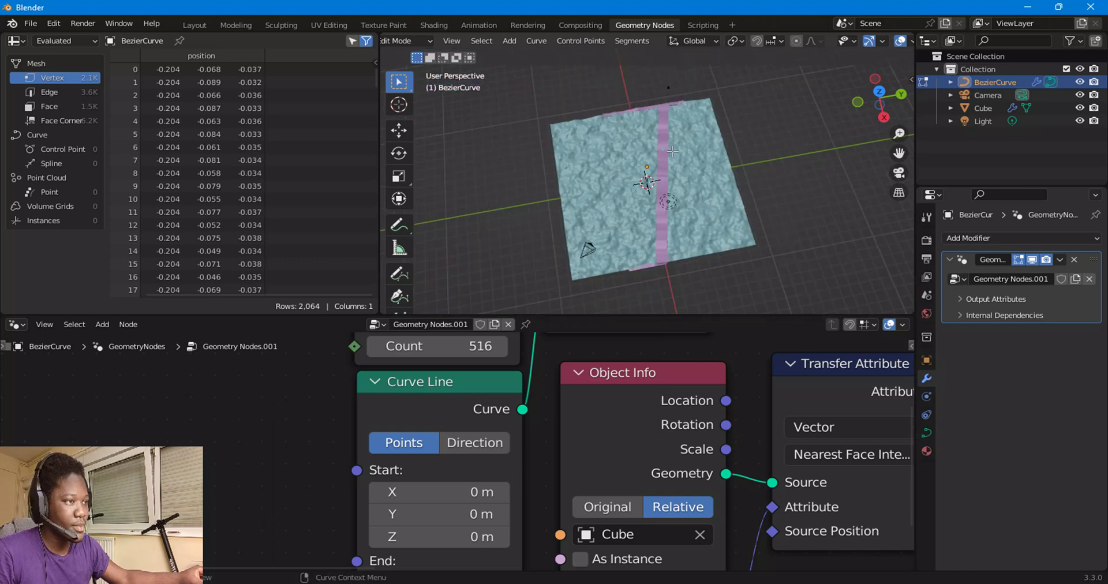
right_click(672, 151)
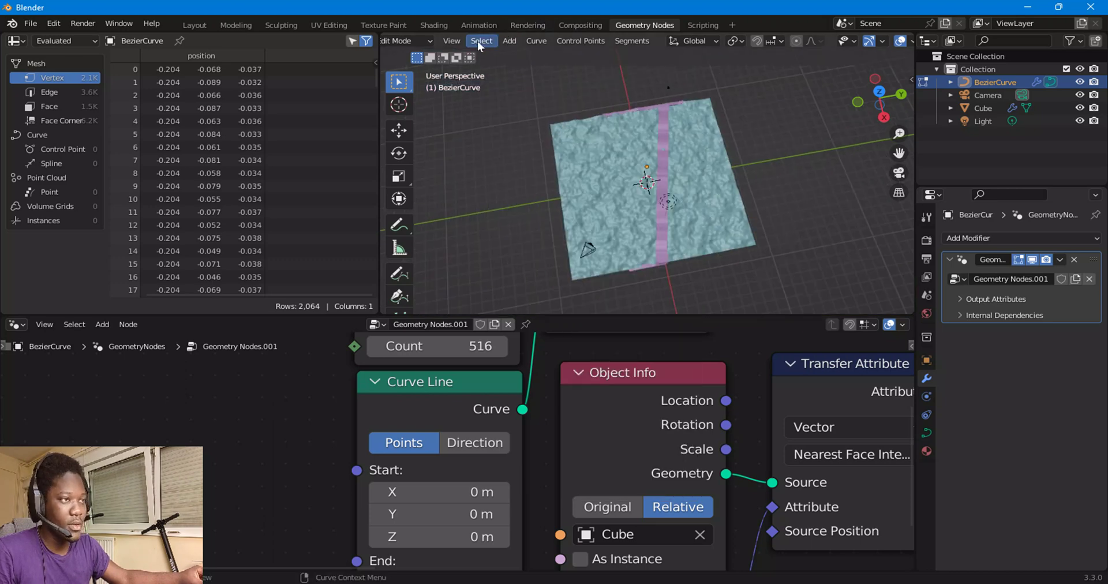
key(a)
right_click(677, 168)
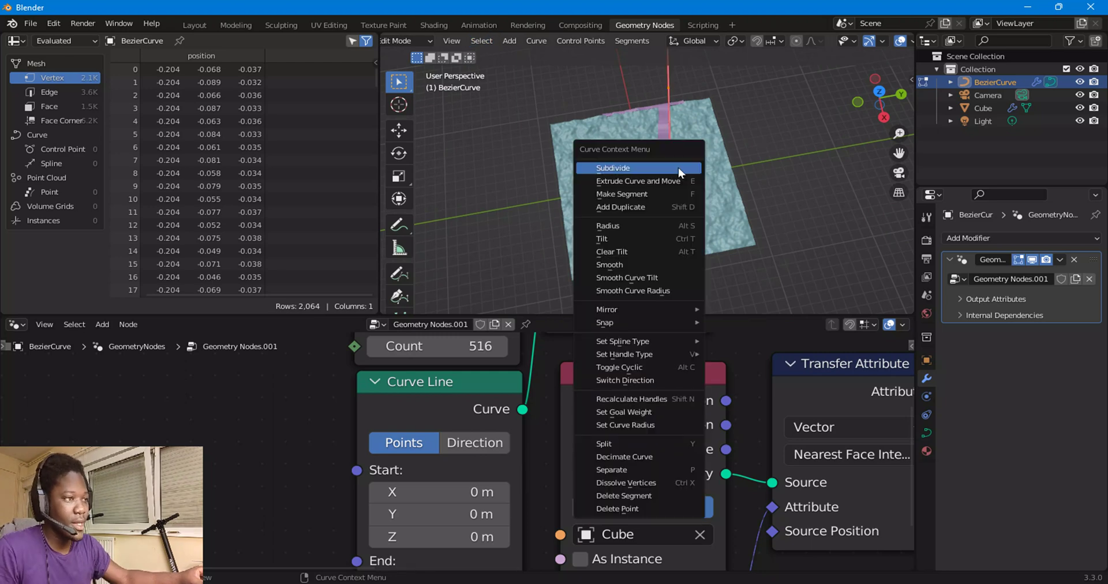
click(647, 168)
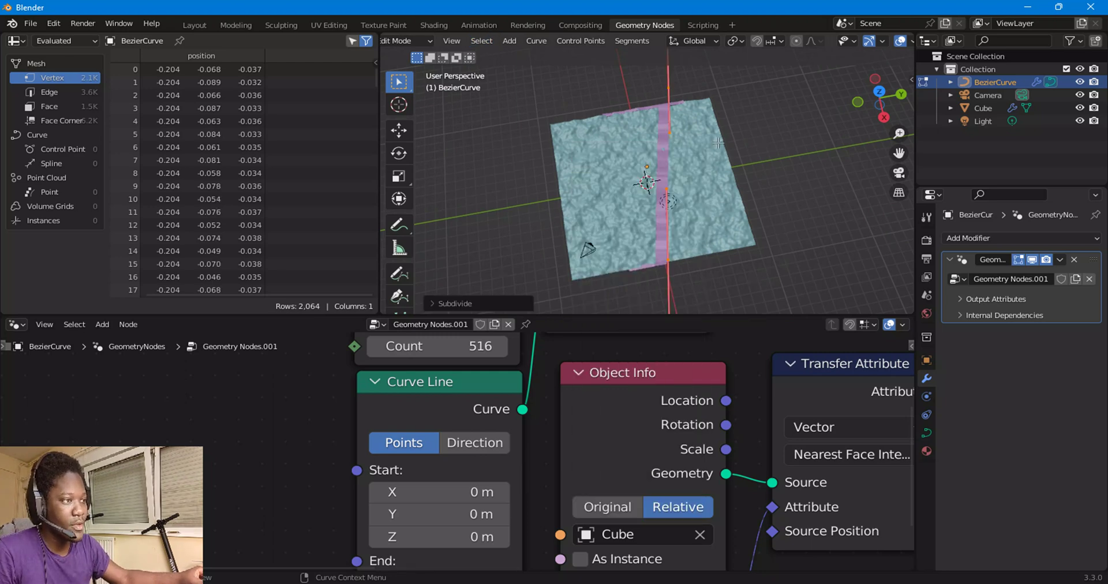
scroll(872, 42, down, 4)
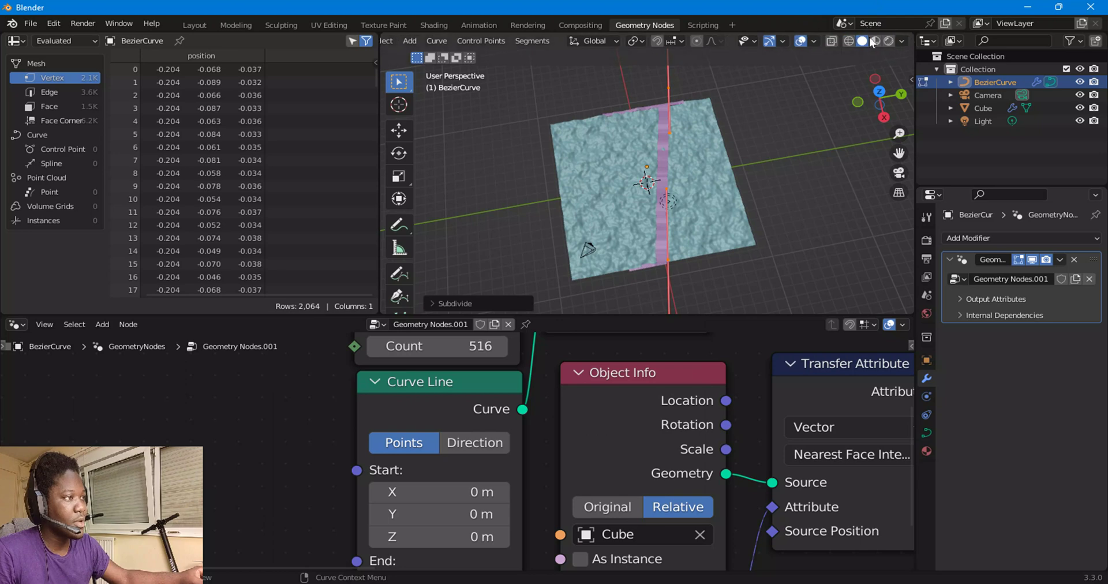
Step: Switch to wireframe shading and move the control point near the terrain's front edge freely sideways across the terrain
click(848, 42)
scroll(749, 136, up, 5)
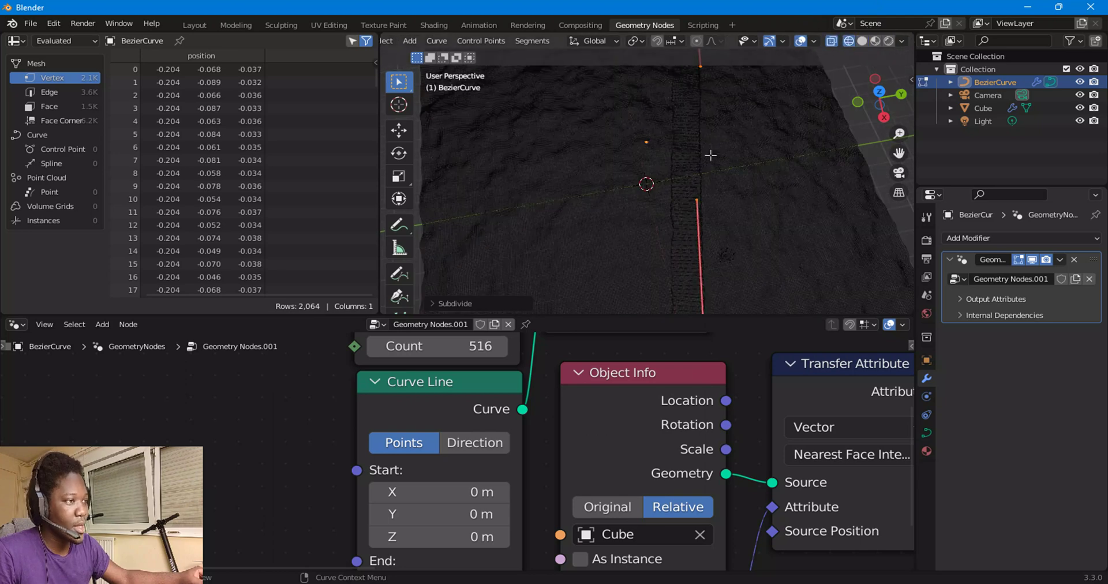
click(689, 179)
drag(680, 251, 747, 306)
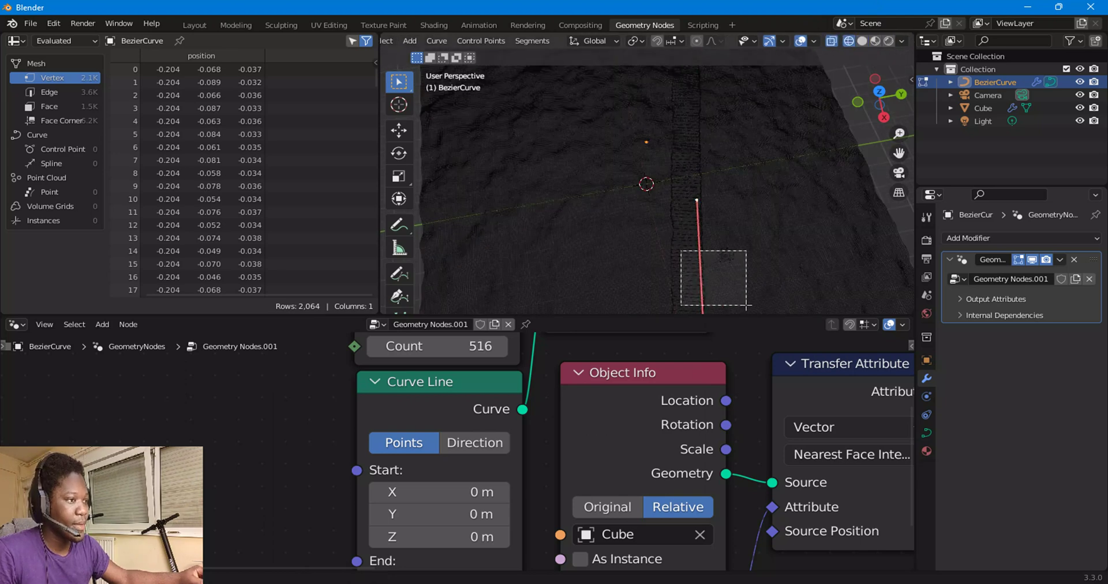
scroll(739, 267, down, 5)
drag(584, 104, 704, 288)
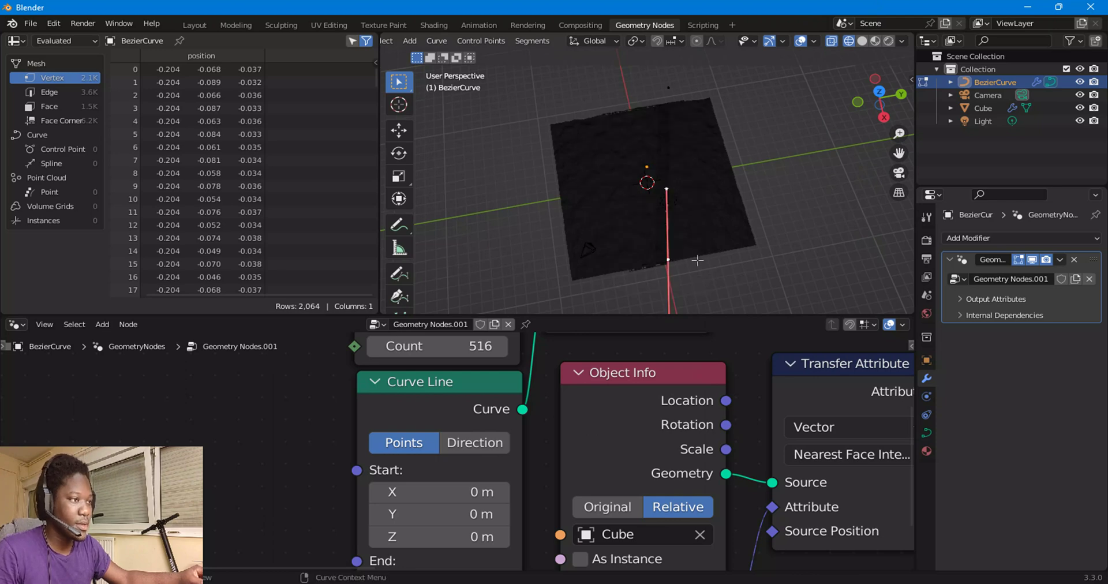
key(g)
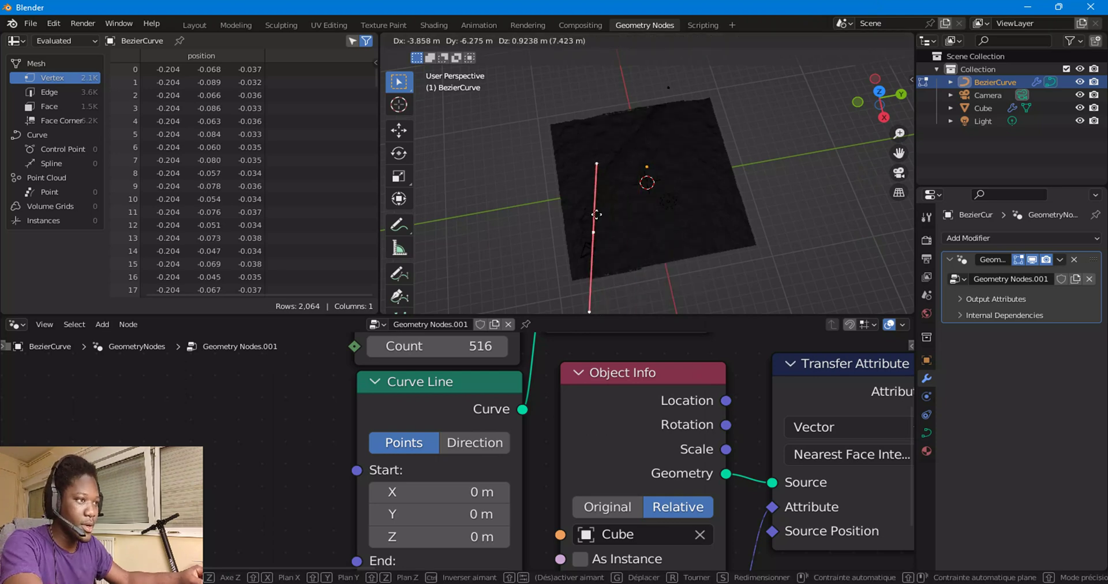
click(601, 209)
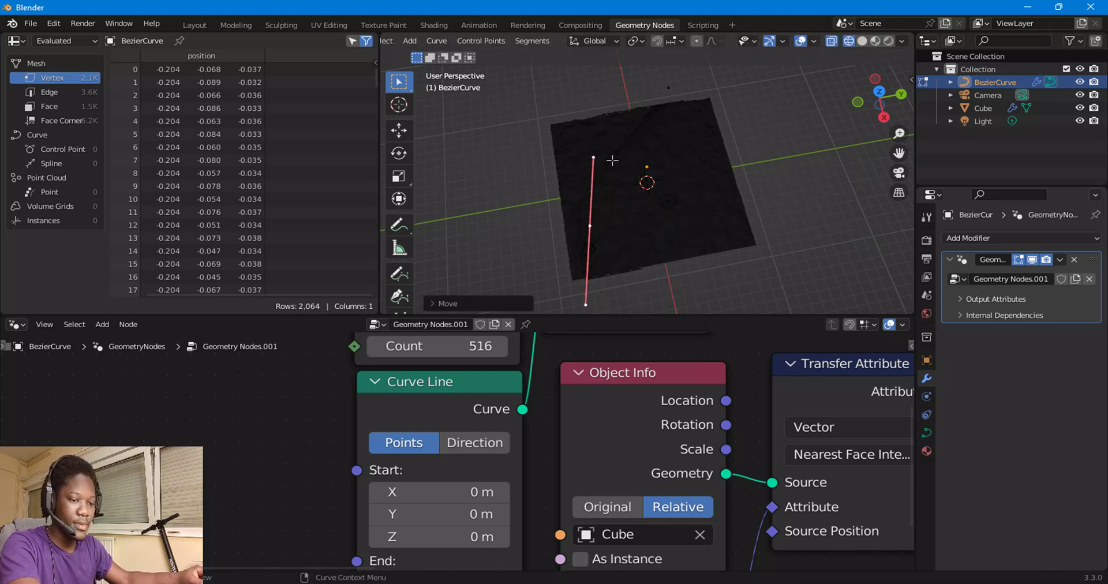
Step: Select the whole Bezier curve again and subdivide all its segments two more times
key(a)
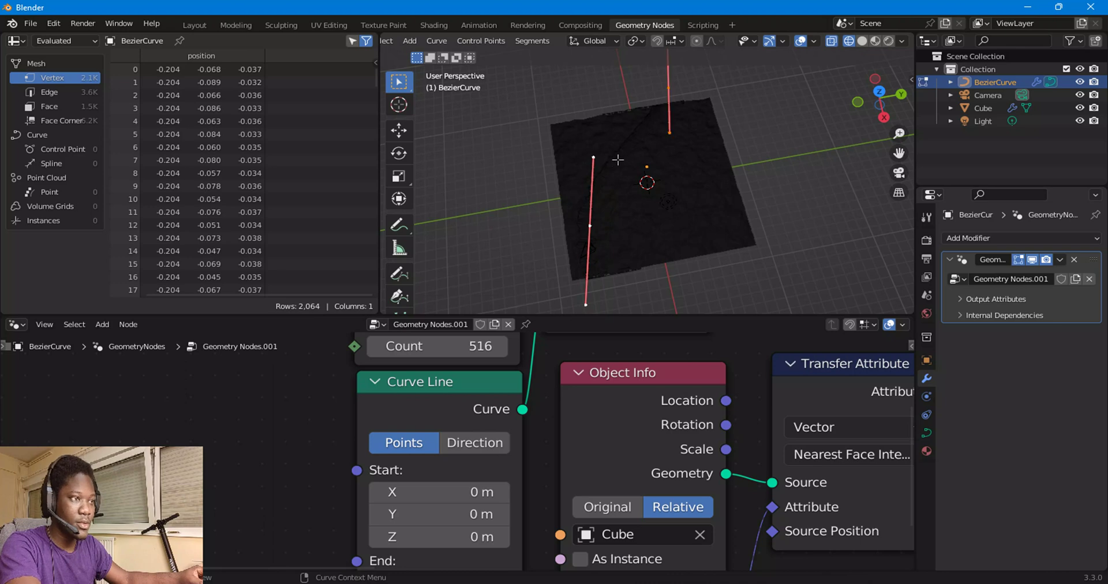
right_click(624, 119)
click(625, 119)
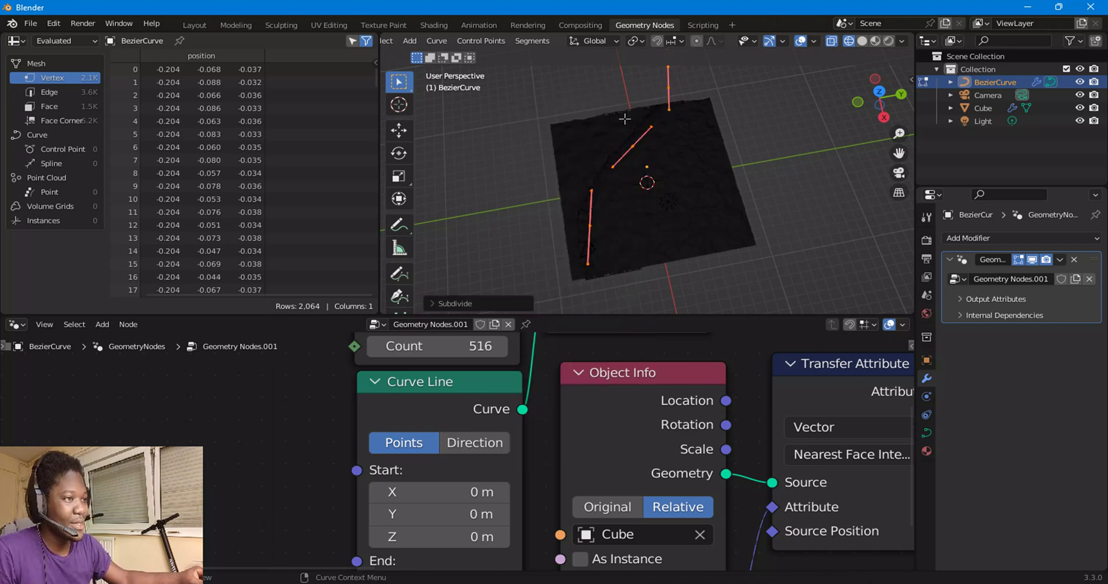
right_click(629, 129)
click(629, 128)
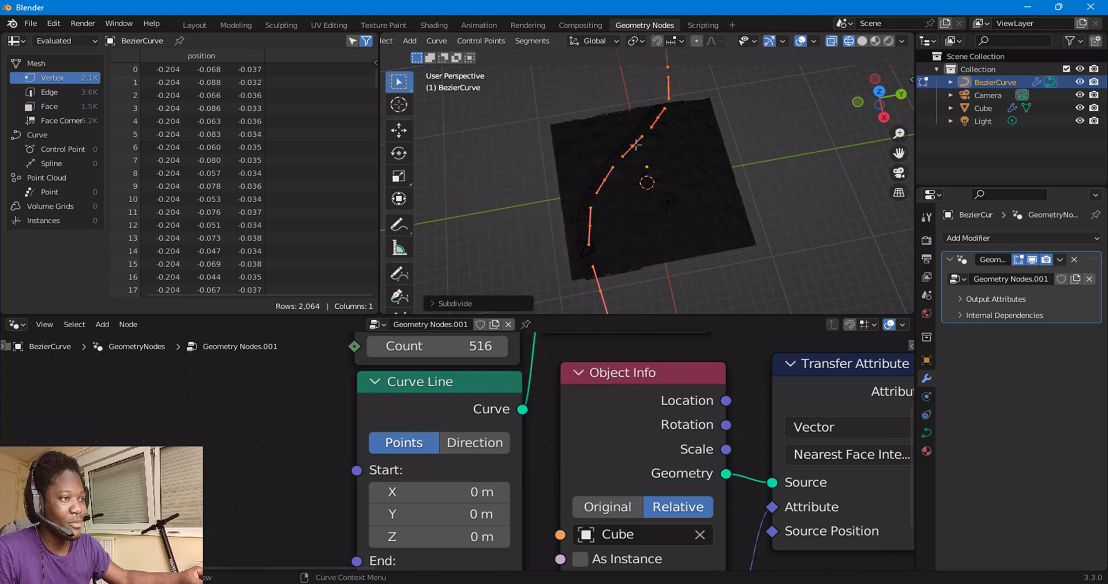
Step: Move the curve's two middle control points freely to bend the road across the terrain, and return to solid shading
drag(607, 143, 666, 175)
key(g)
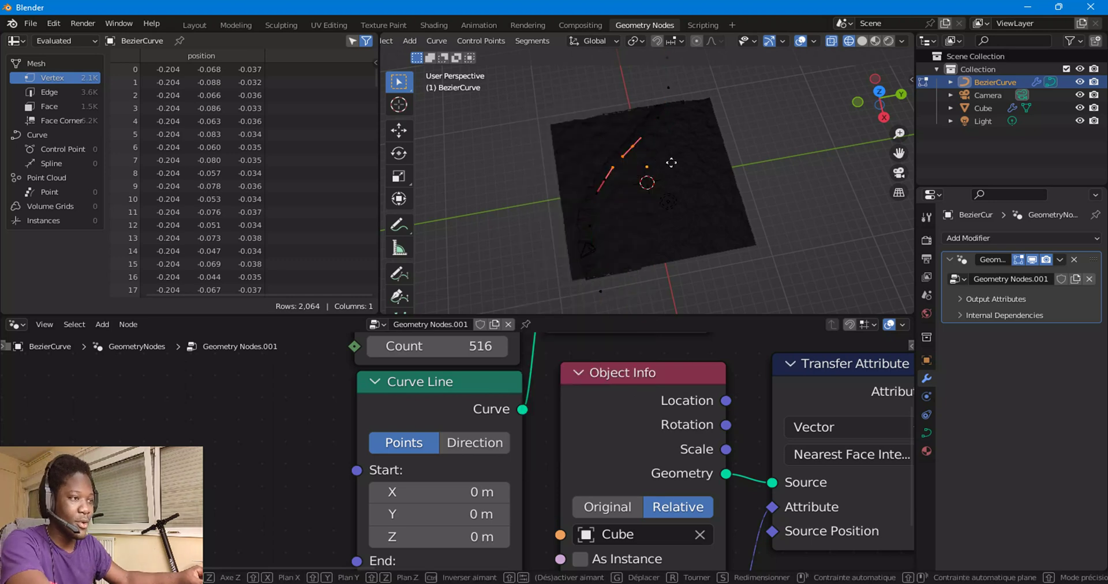
click(701, 172)
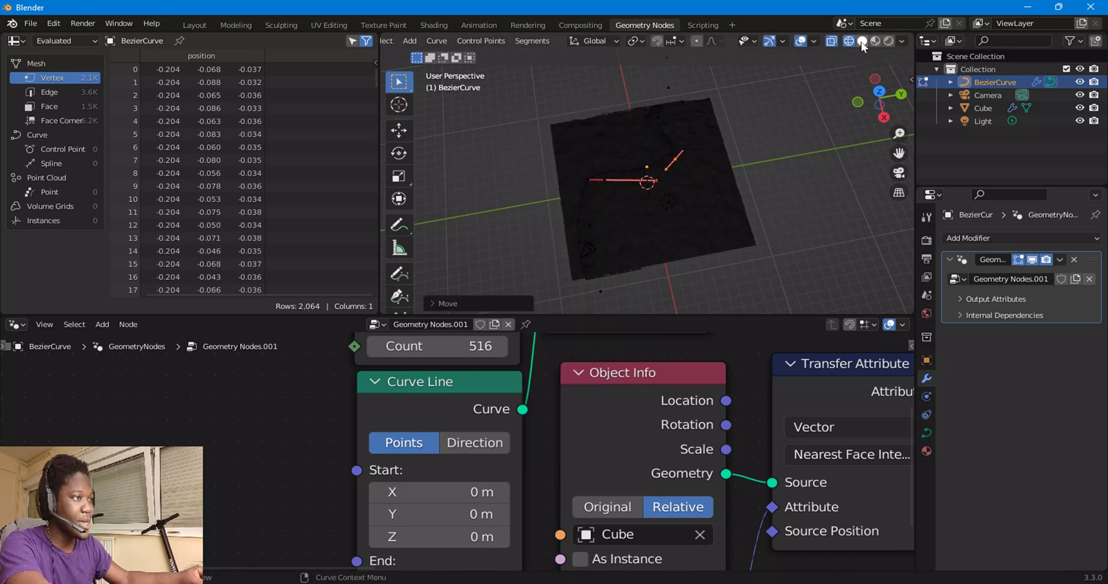
click(863, 42)
scroll(640, 210, up, 4)
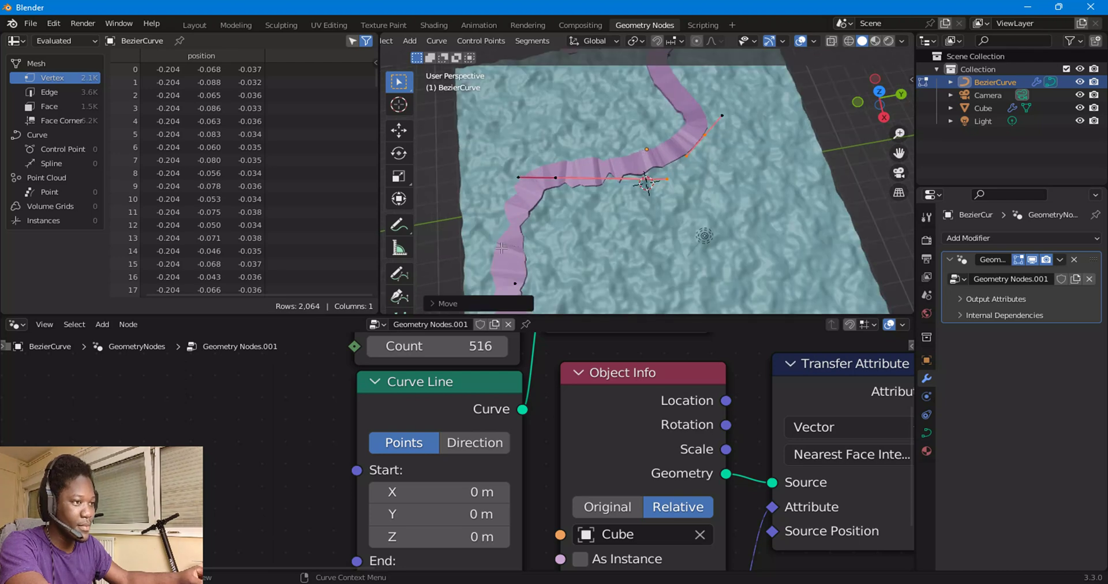
Step: Move the control point beyond the road's near bend freely to make another curve, and return to Object Mode
key(g)
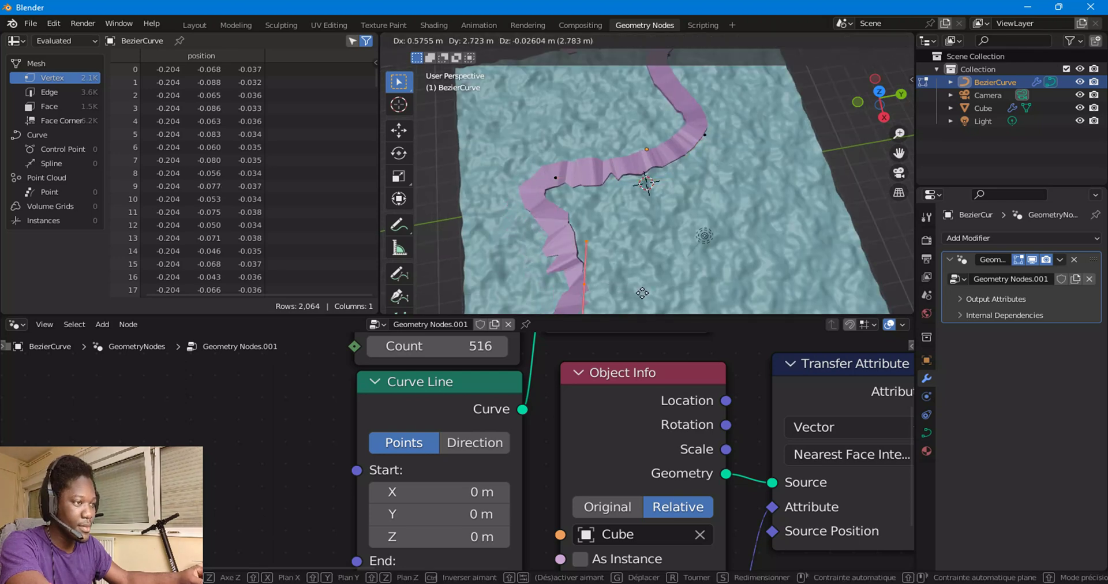
click(685, 294)
middle_drag(627, 231, 793, 181)
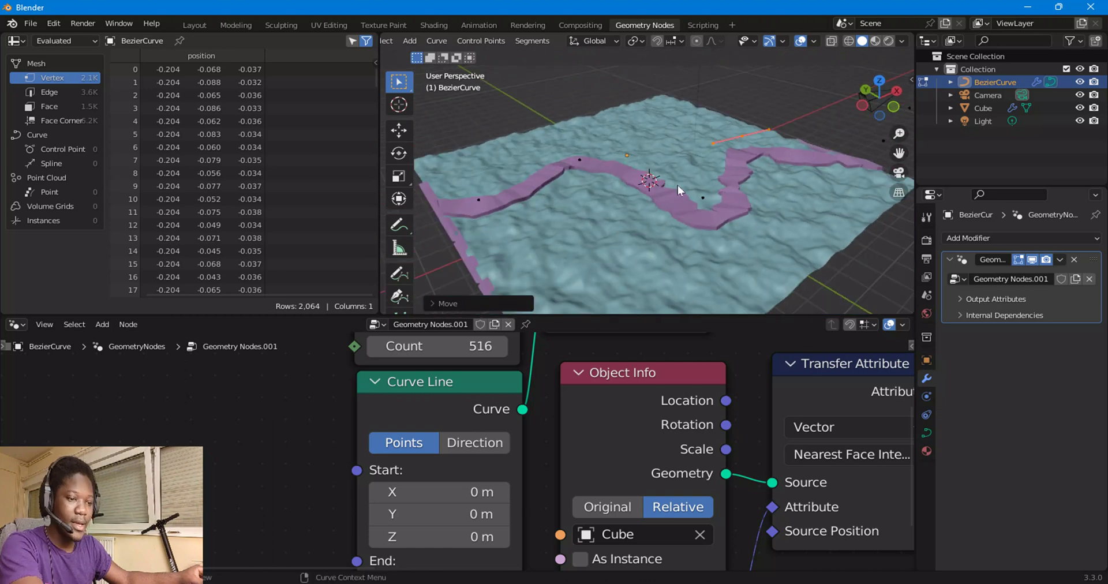
key(Tab)
middle_drag(678, 185, 681, 164)
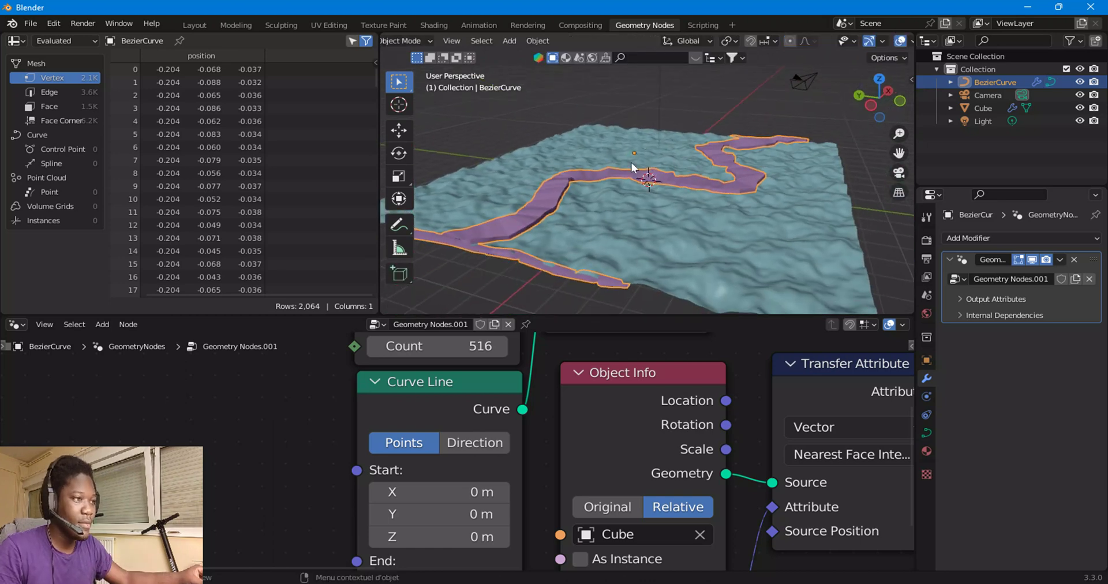
Step: Move the whole Bezier curve freely over the terrain and inspect how the winding road follows the relief up close
key(g)
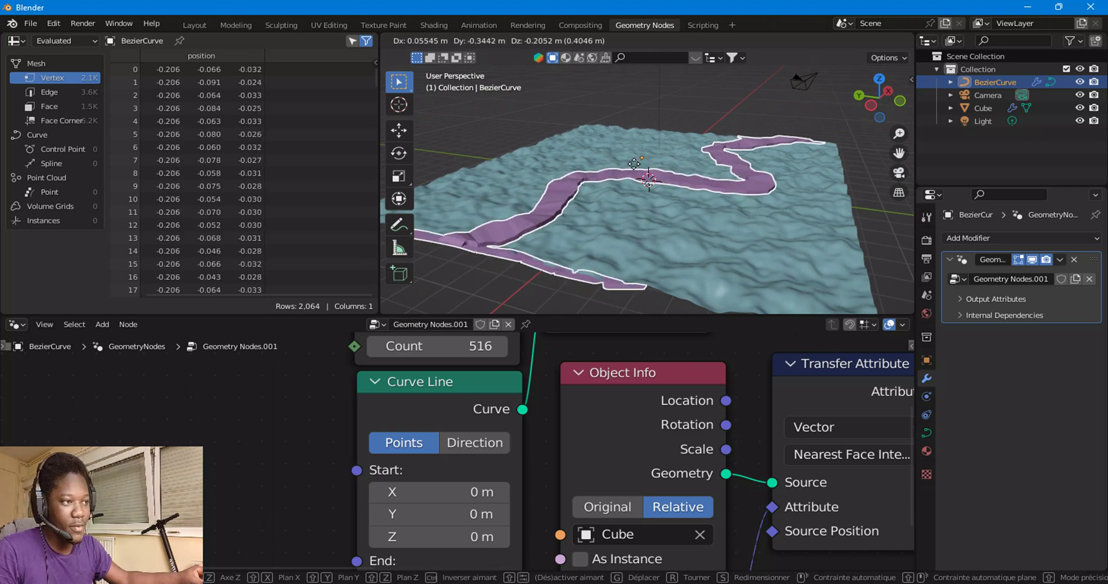
click(591, 182)
middle_drag(591, 182, 493, 208)
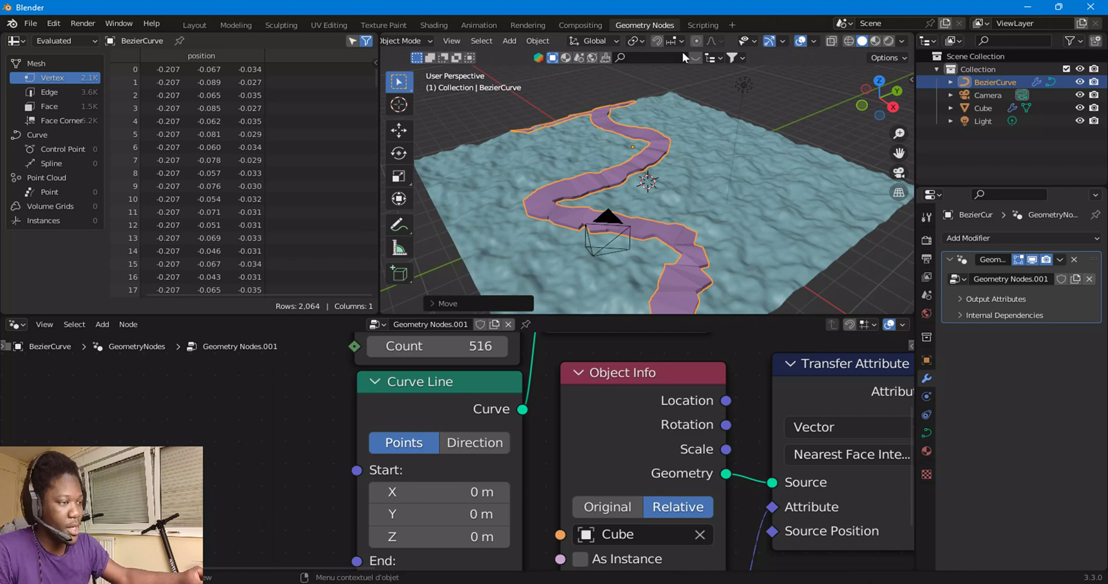
middle_drag(681, 198, 891, 166)
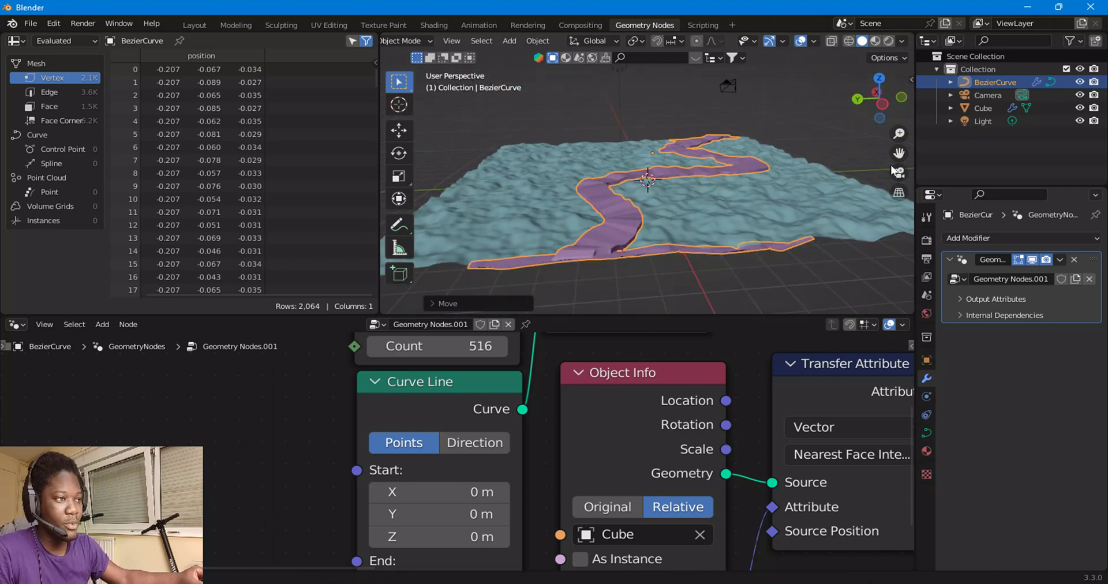
scroll(722, 217, up, 6)
middle_drag(703, 212, 850, 197)
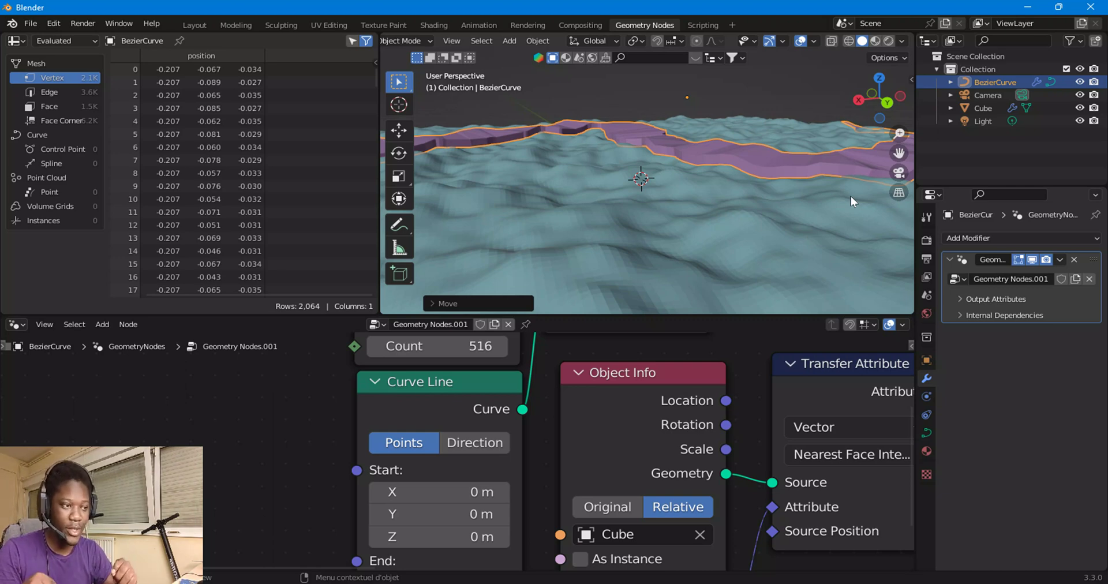
scroll(851, 196, down, 5)
Step: Move the Set Shade Smooth node closer to the Extrude Mesh node in the road's node tree
scroll(530, 435, down, 4)
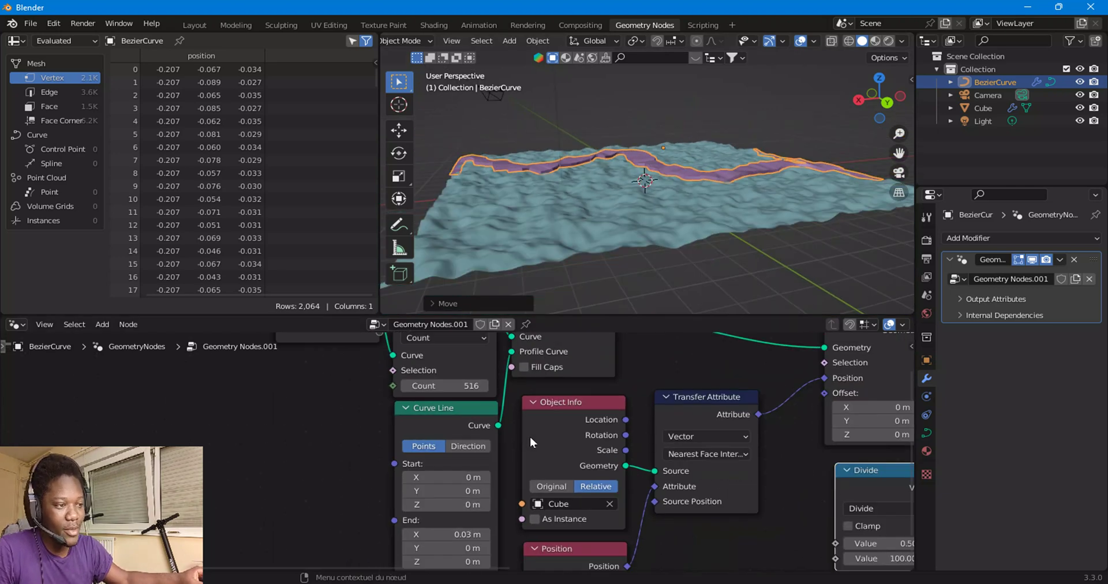
scroll(544, 434, down, 4)
middle_drag(592, 431, 427, 454)
scroll(426, 453, up, 6)
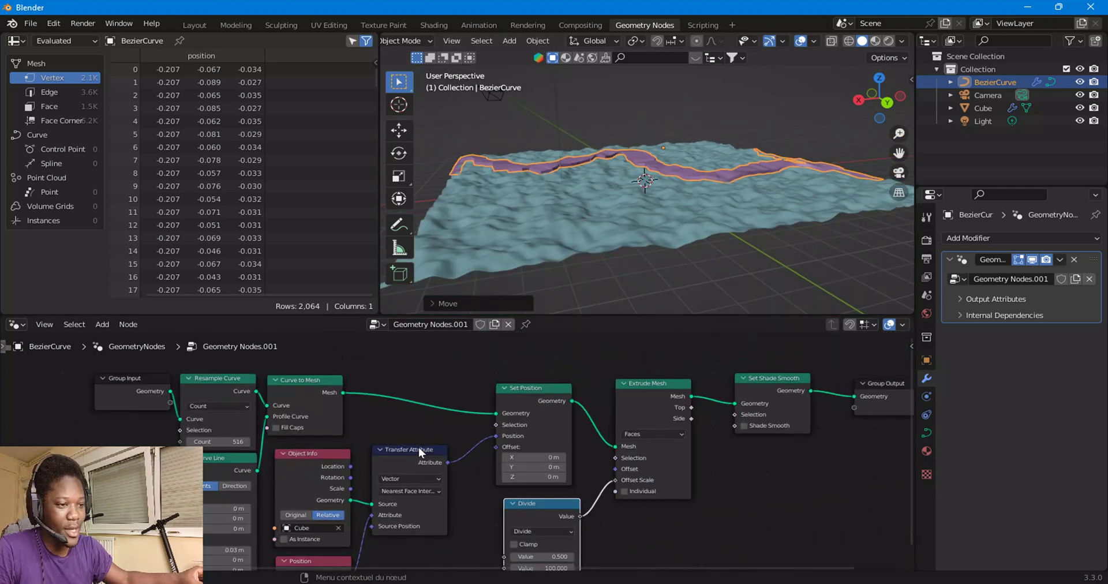
middle_drag(314, 422, 374, 457)
scroll(495, 434, up, 1)
drag(878, 391, 852, 398)
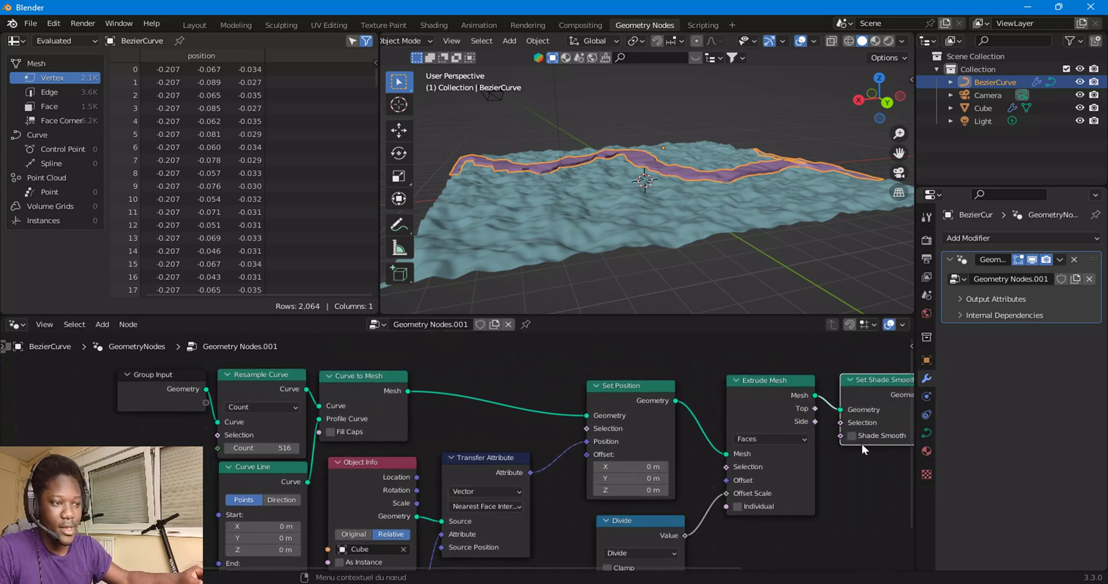